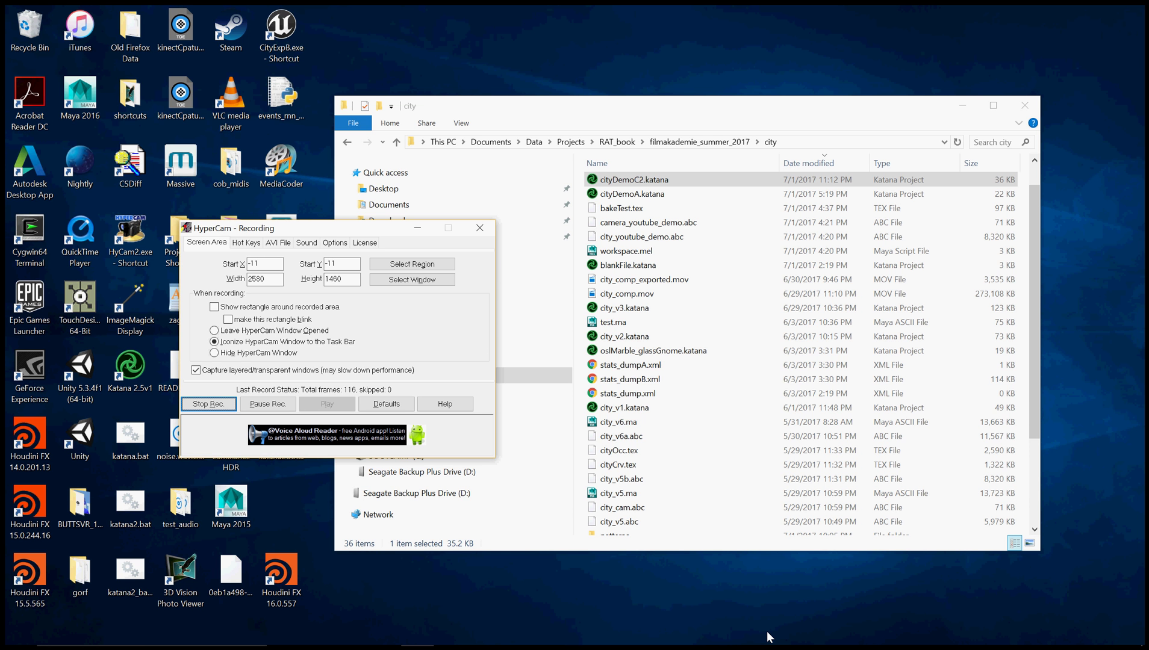
Move HyperCam aside and launch cityDemoC2.katana from the Explorer city folder in Katana 2.5v4
left_click(417, 228)
double_click(647, 182)
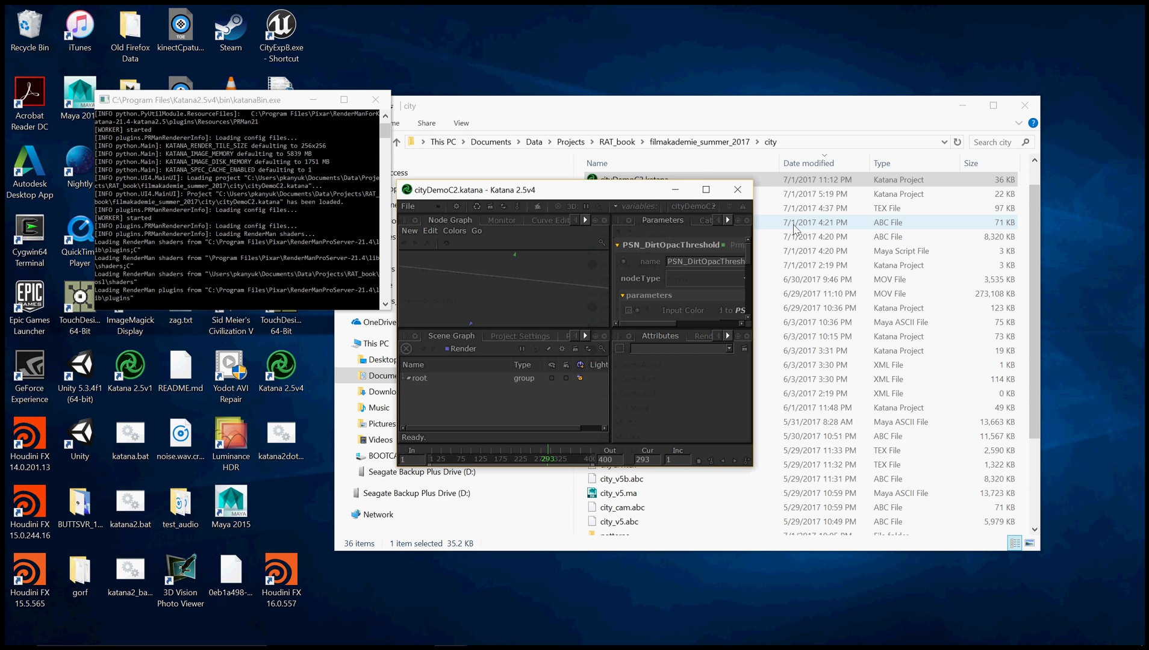
Maximize Katana, frame the render chain, and load PGS_Bake's render settings into Parameters
left_click(706, 189)
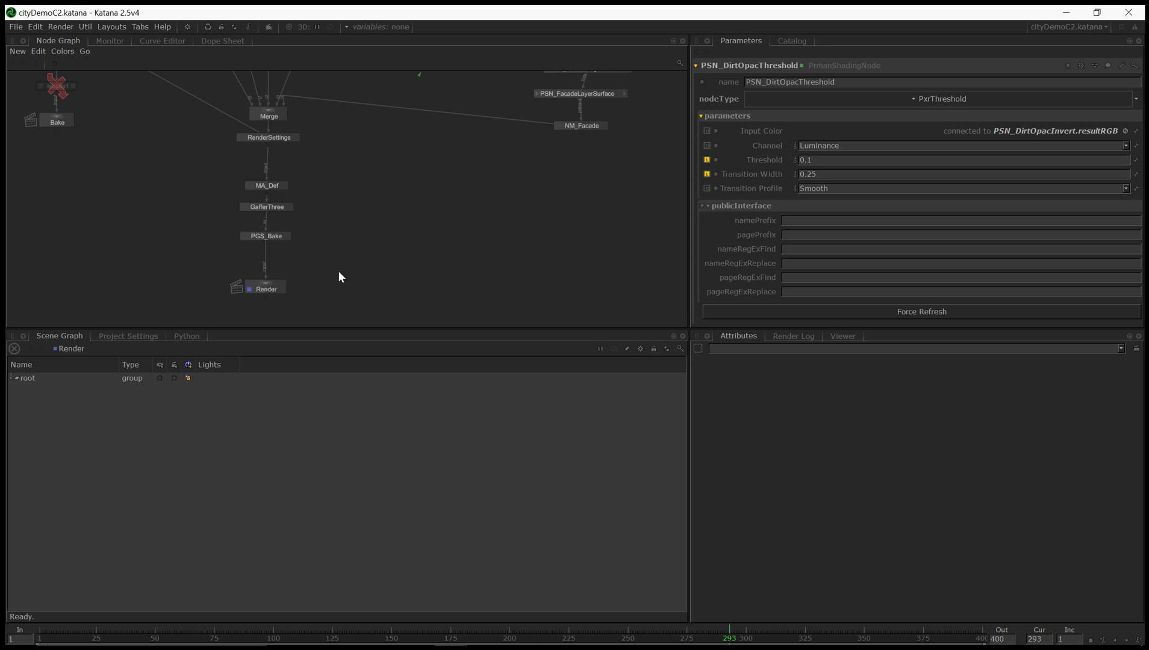
middle_click_drag(369, 282, 354, 278)
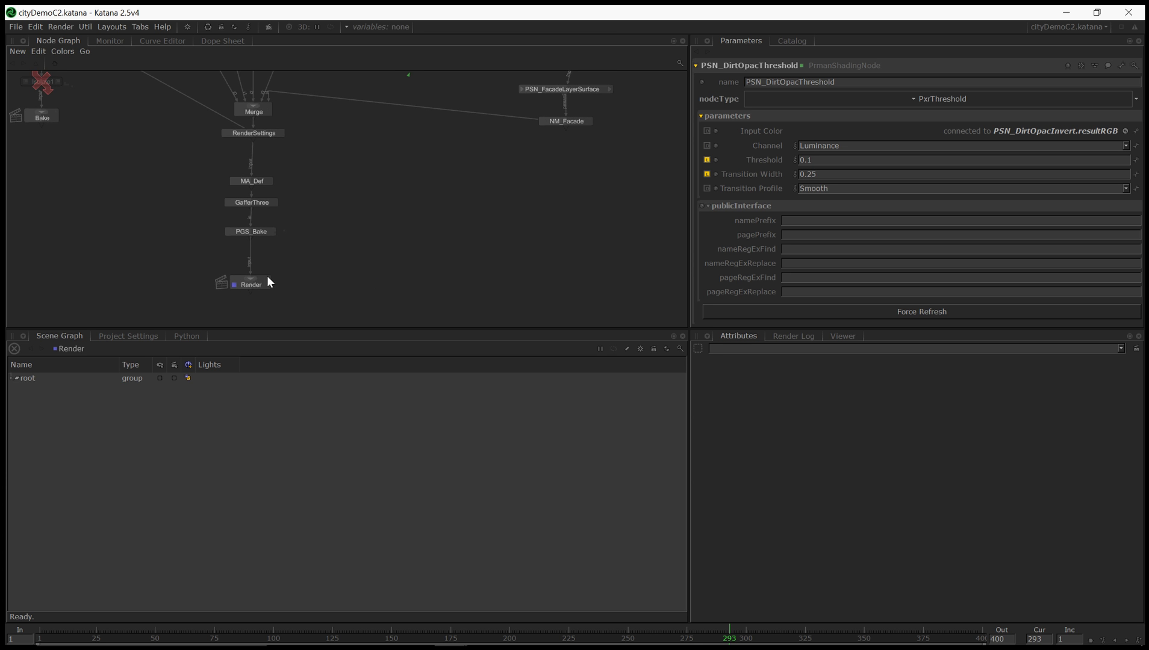
middle_click_drag(289, 259, 292, 260)
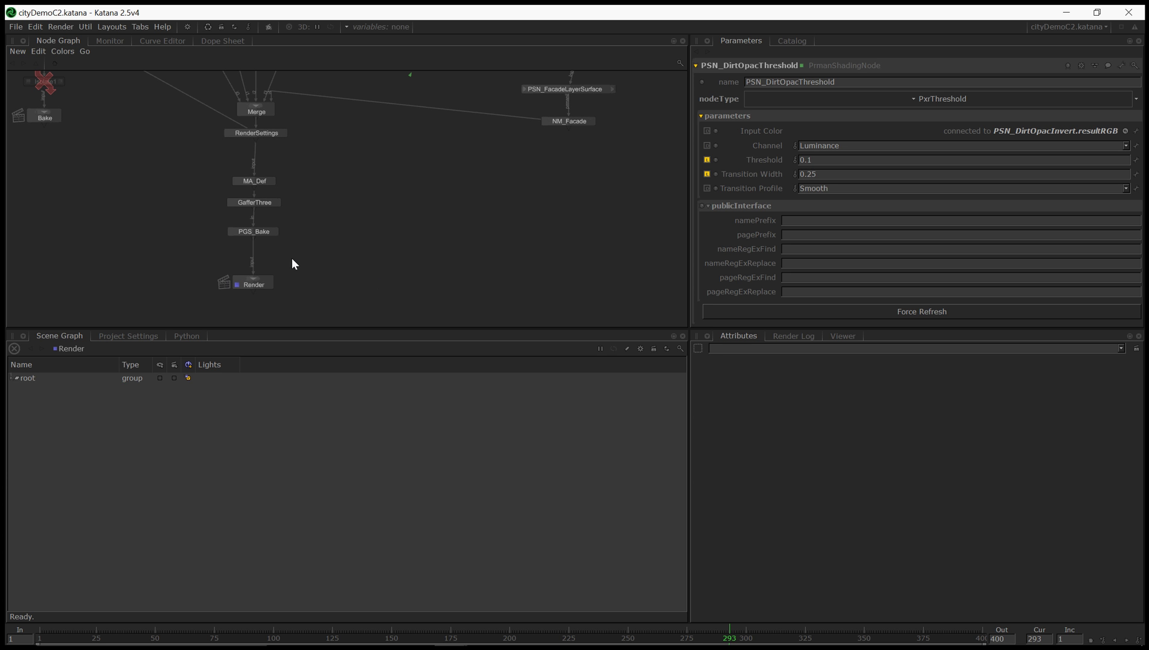
double_click(258, 233)
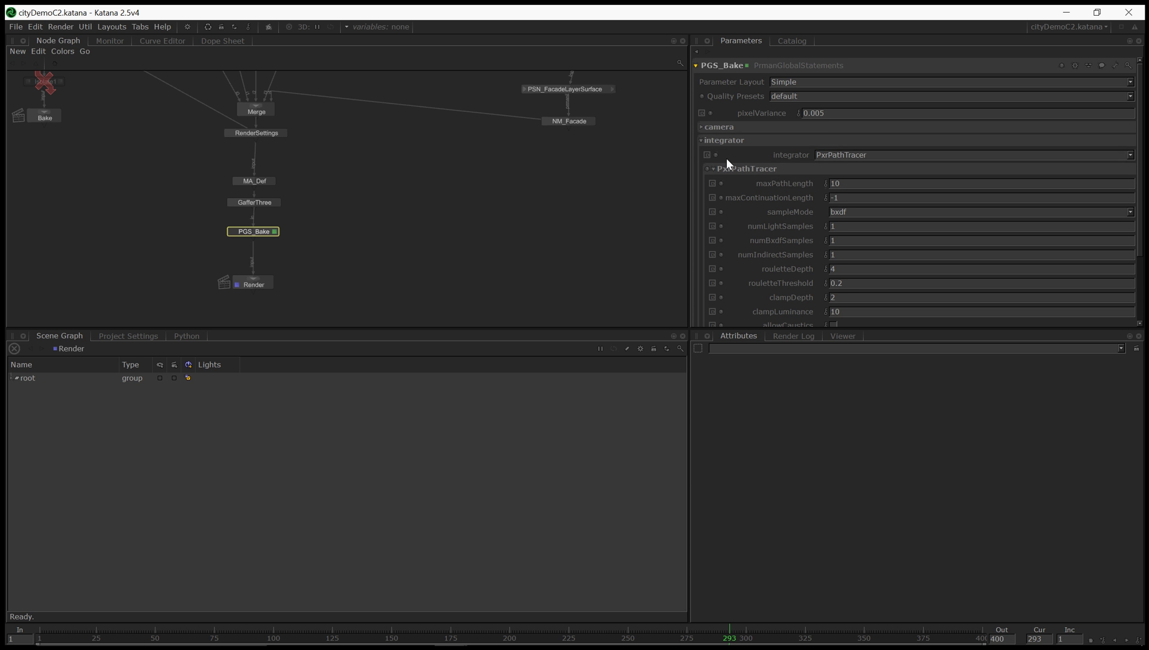
Set PGS_Bake's hider maxsamples to 4
scroll(744, 214, "down", 3)
left_click(701, 285)
scroll(771, 306, "down", 4)
left_click(823, 226)
type("4")
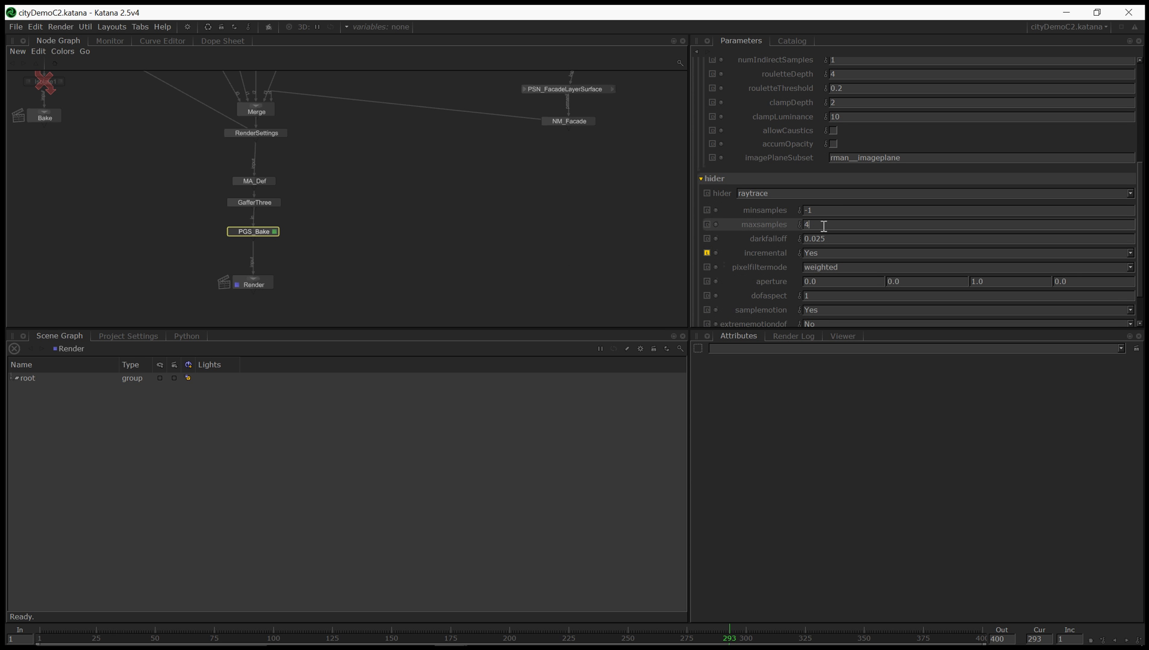
key("Return")
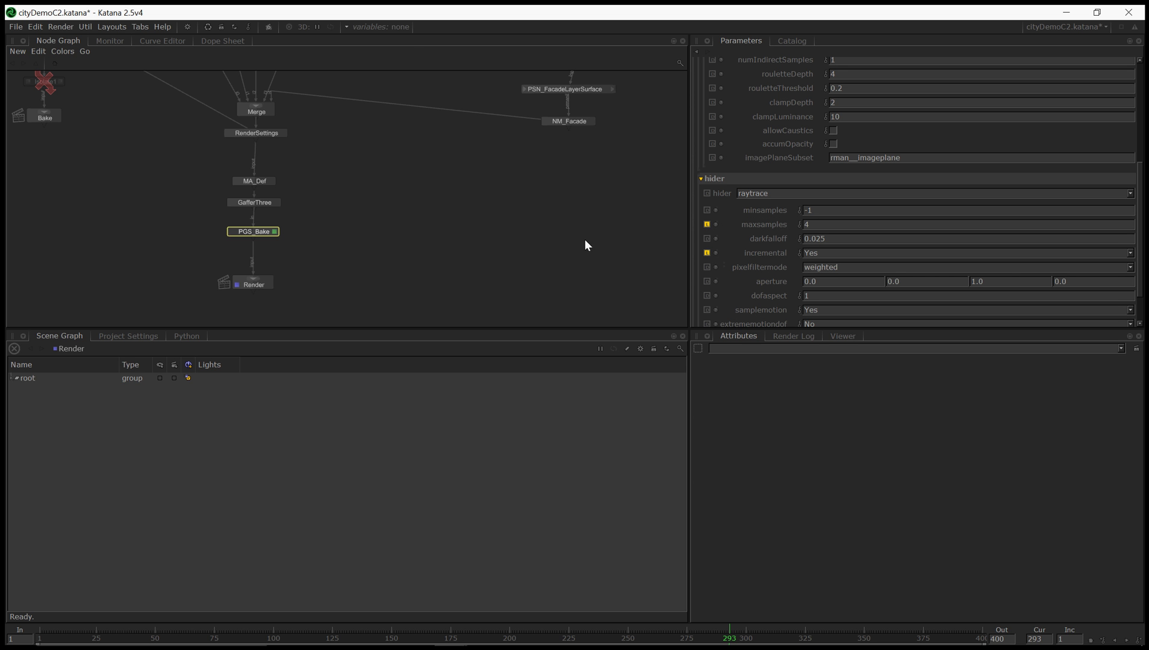
Start a Preview Render from the Render node
left_click(256, 288)
right_click(256, 288)
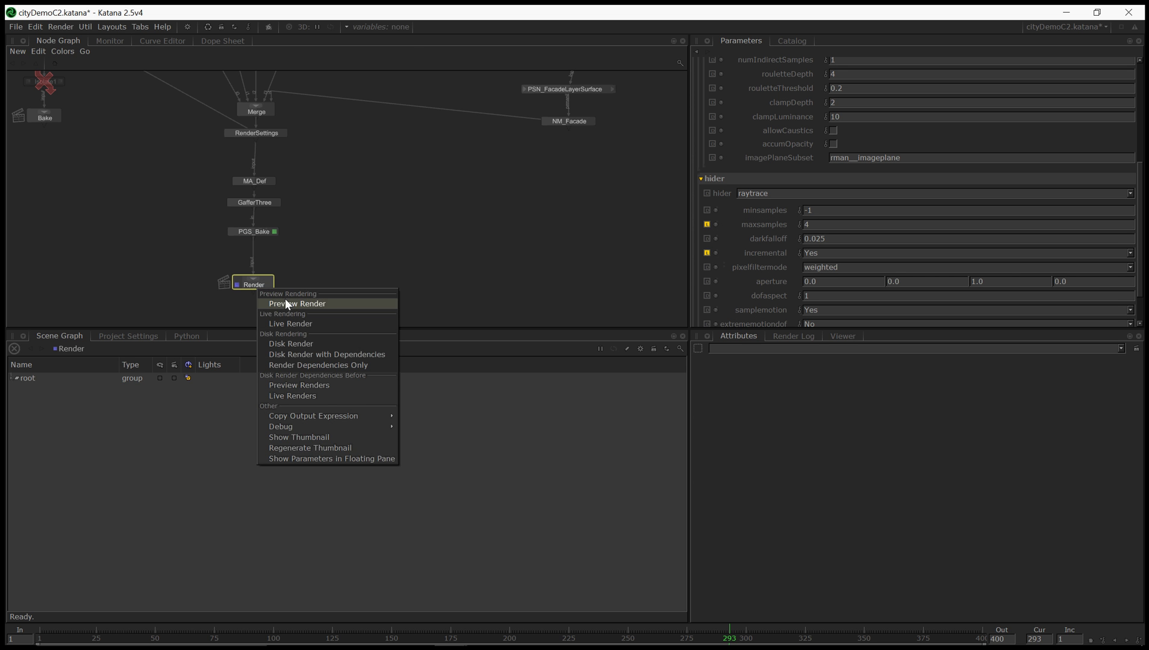
left_click(295, 302)
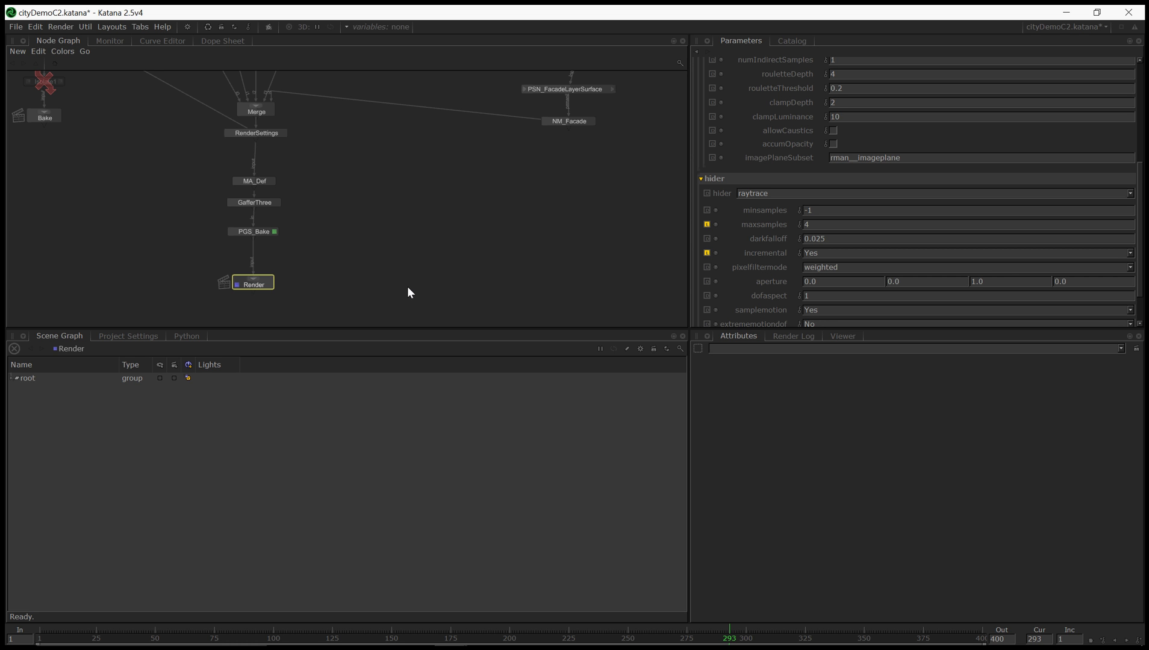
Turn the Attributes pane into the Monitor, check Preferences without changes, and zoom the render
left_click(708, 336)
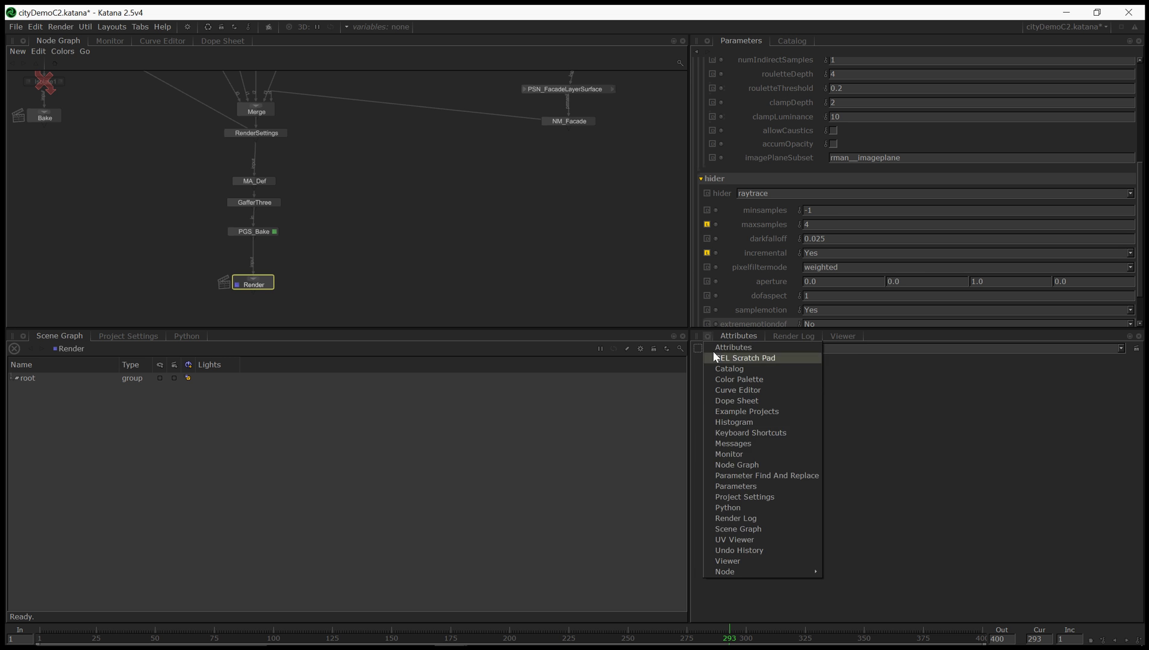
left_click(731, 455)
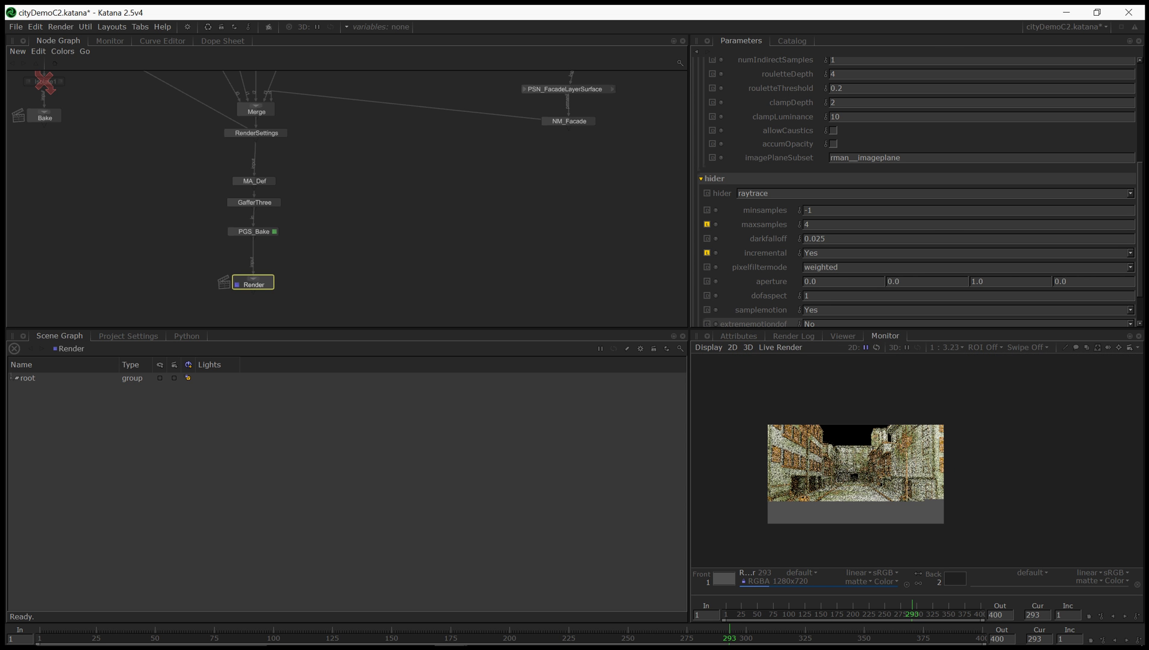
left_click(34, 27)
left_click(44, 78)
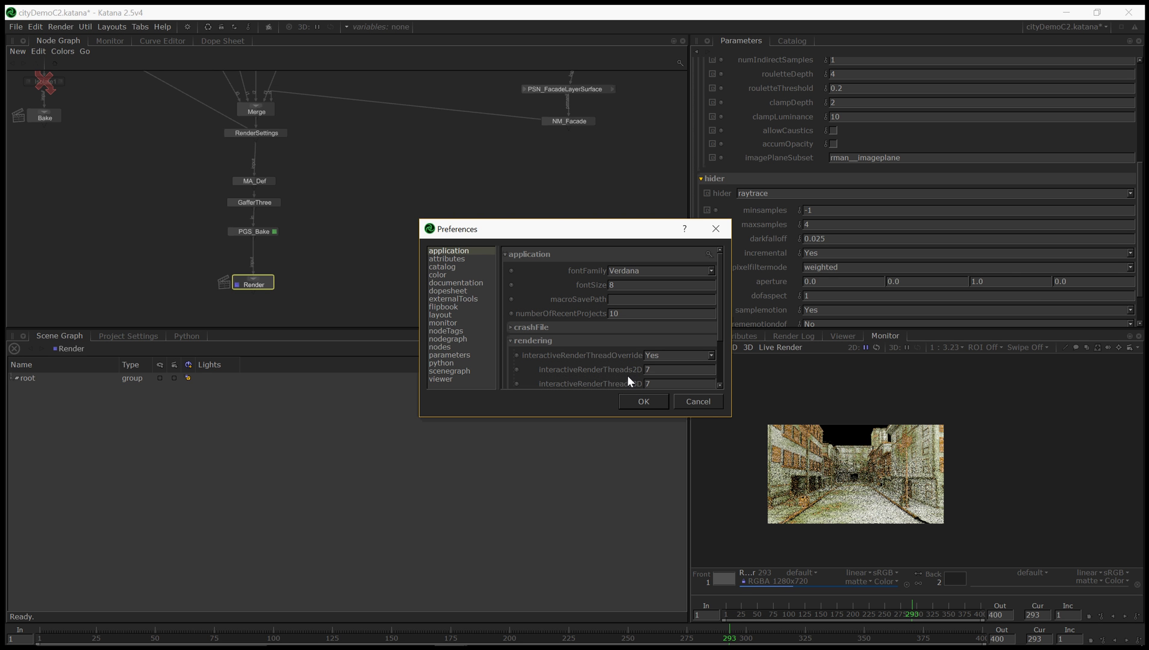
left_click(686, 402)
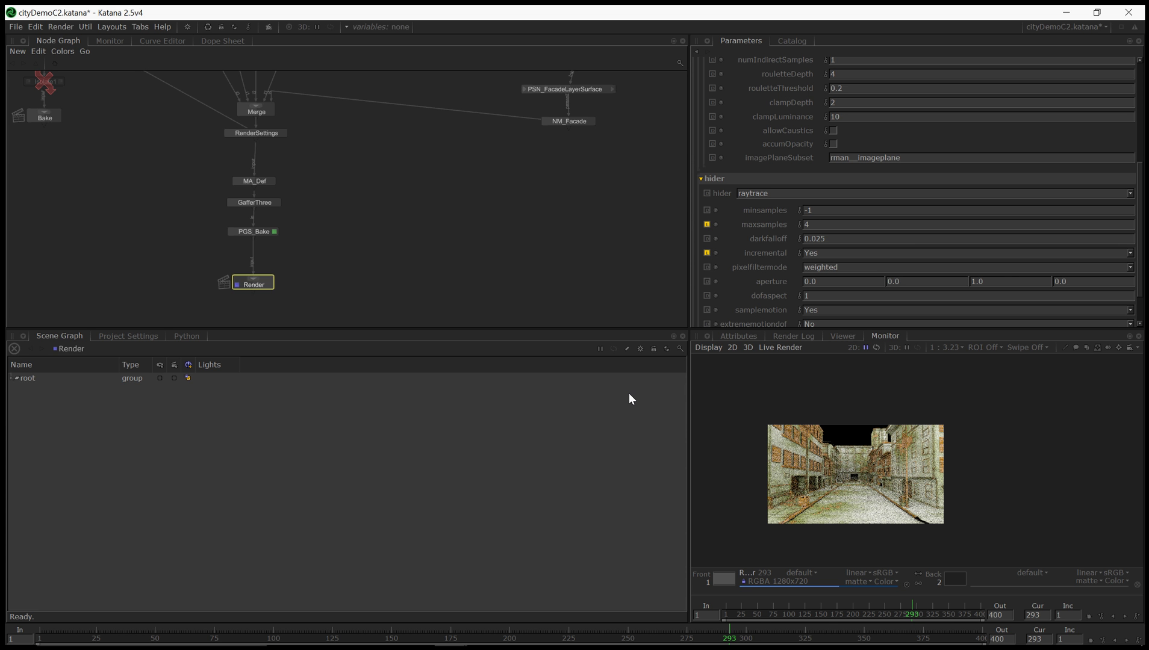
scroll(850, 522, "up", 5)
scroll(870, 522, "down", 2)
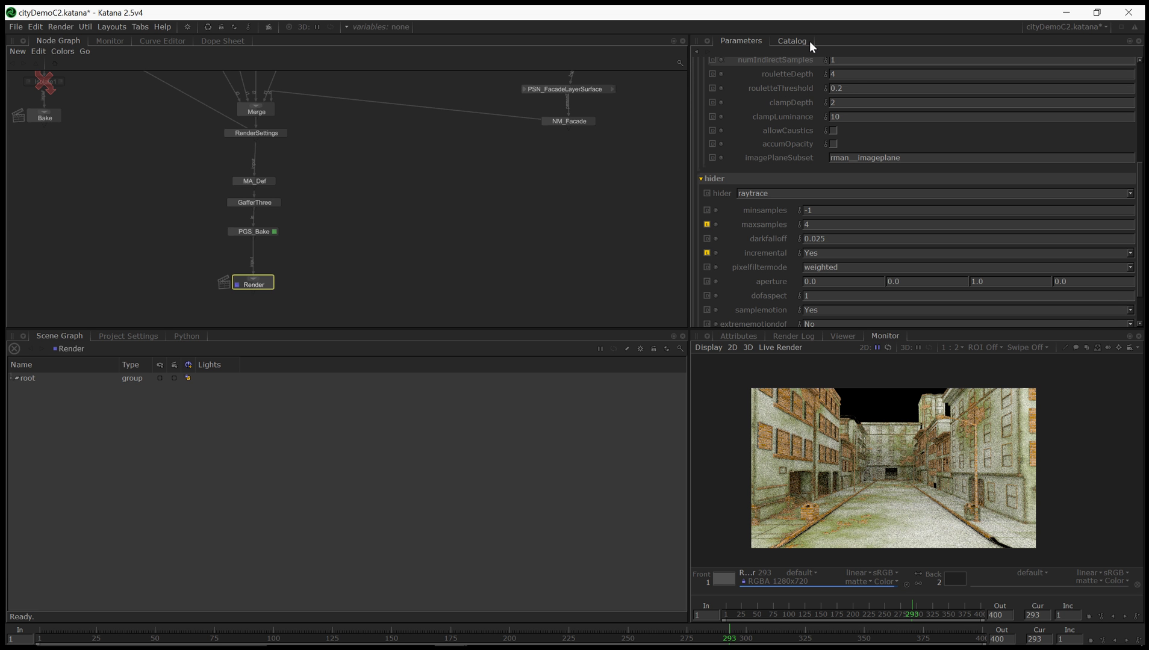
Show the Catalog, then inspect the CEL statements of MA_Bake and OS_SetBakeTextureName
left_click(805, 40)
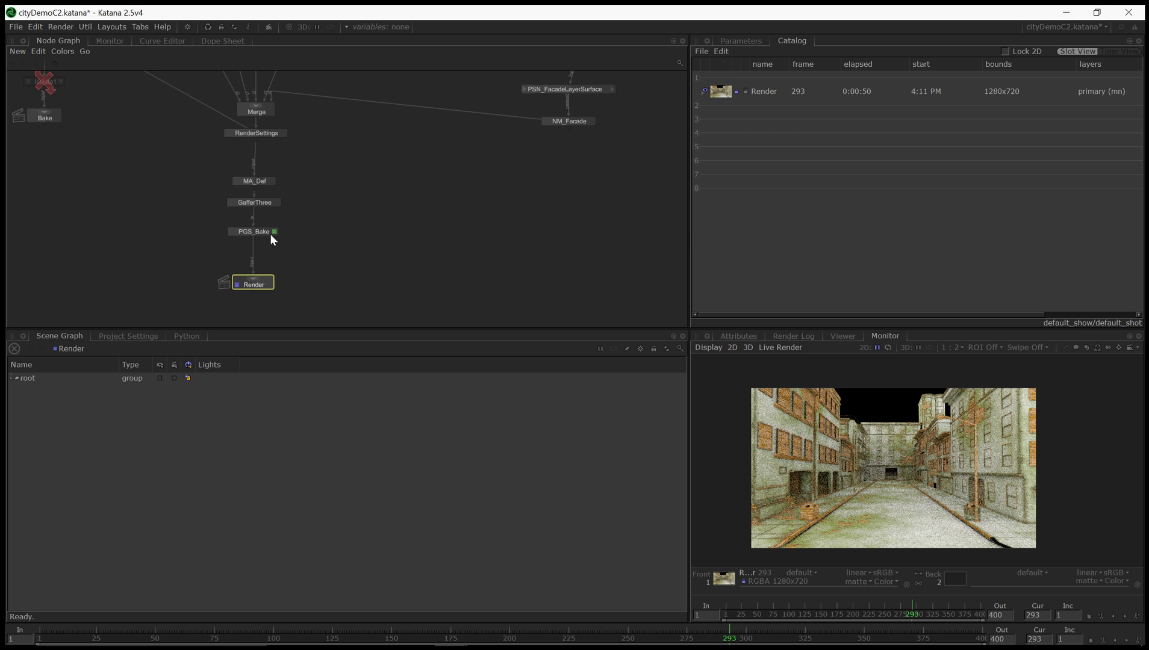
middle_click_drag(259, 237, 336, 240)
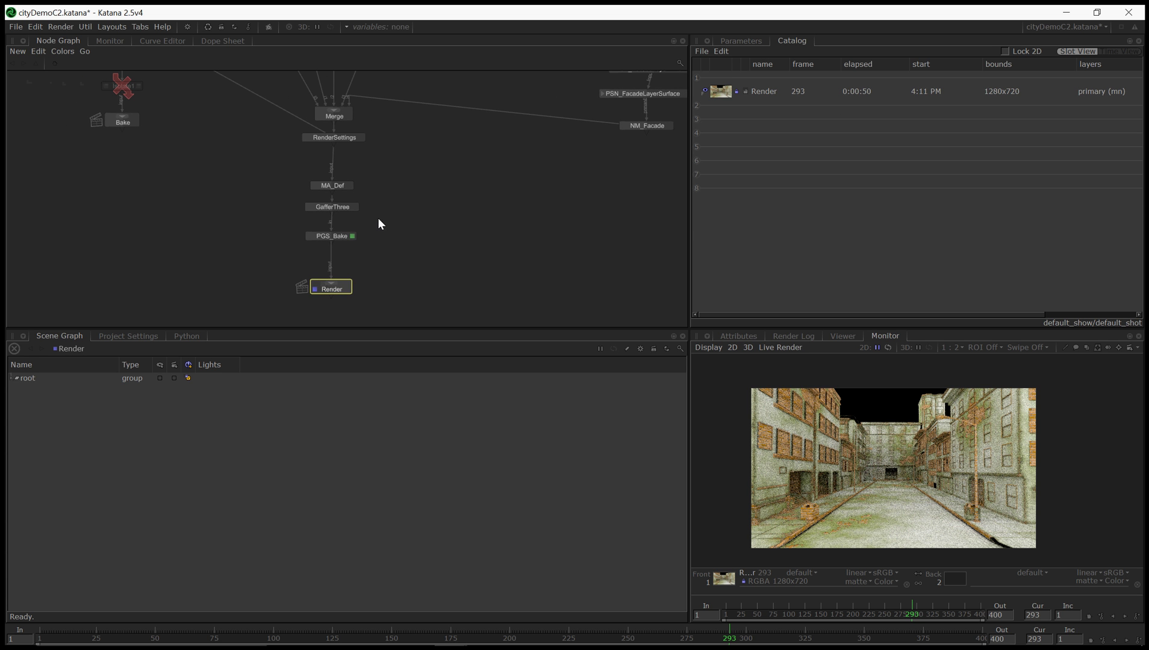
middle_click_drag(230, 134, 398, 278)
left_click(293, 179)
double_click(294, 155)
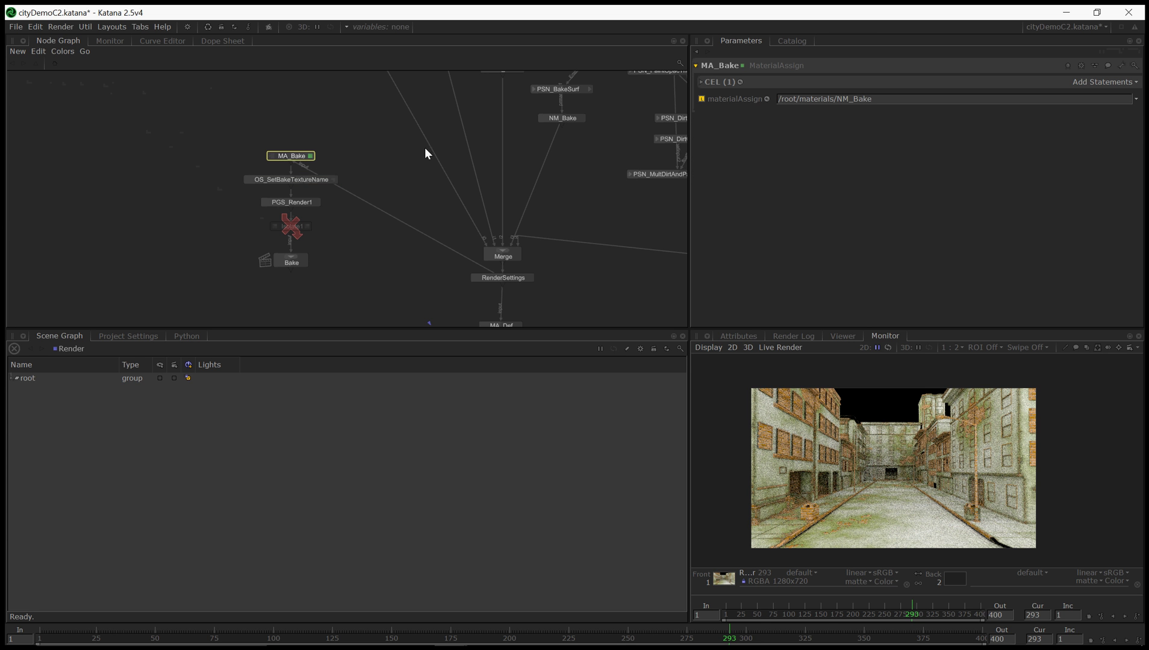
left_click(704, 81)
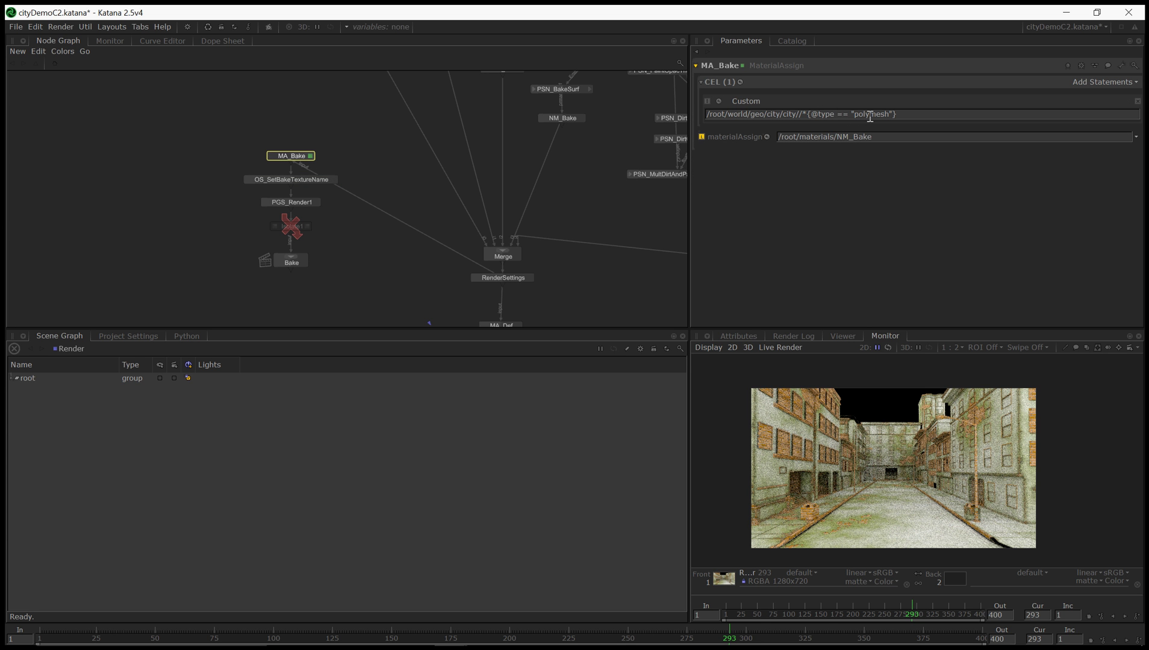
left_click(300, 179)
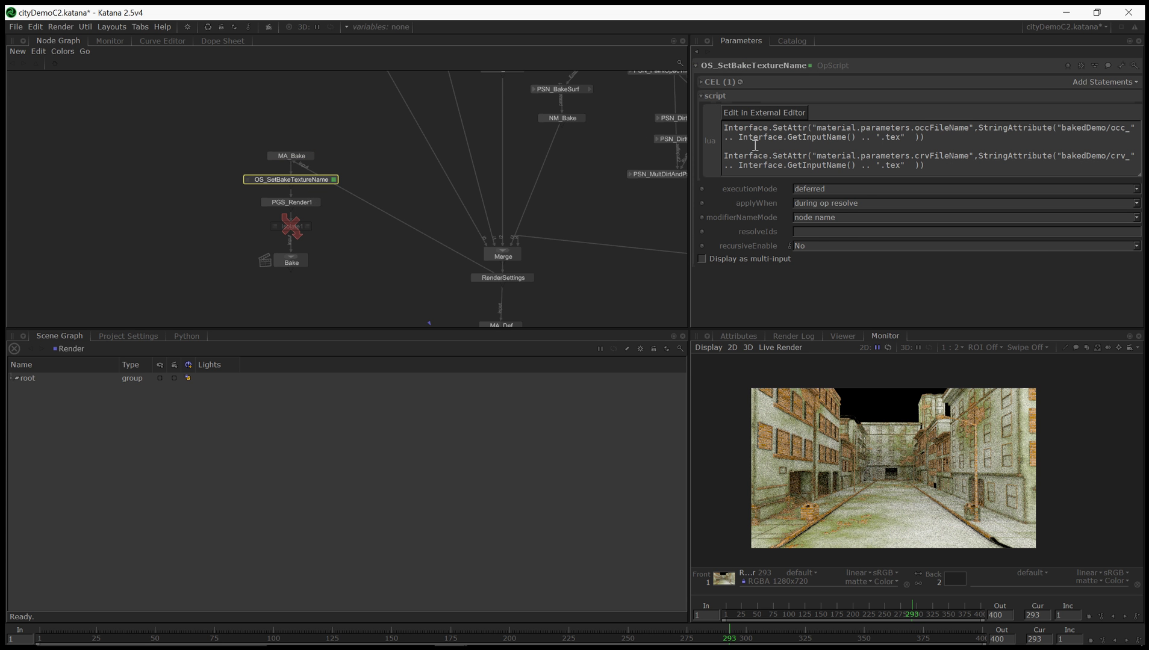
left_click(702, 82)
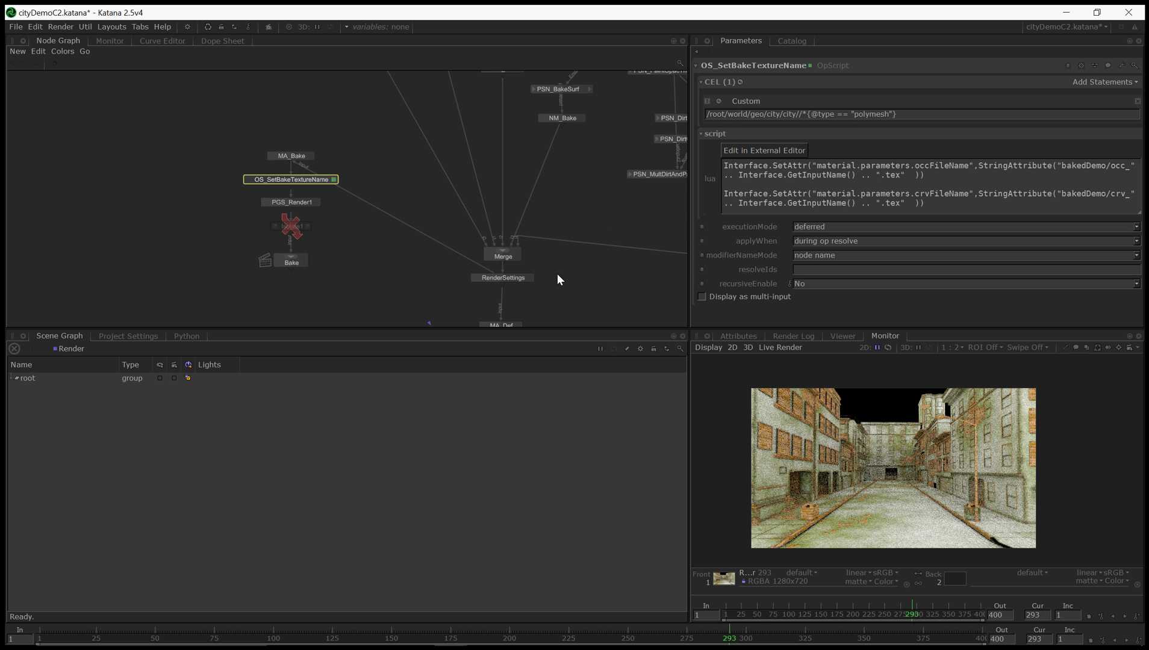
Paste a copy of OS_SetBakeTextureName between MA_Def and GafferThree
middle_click_drag(559, 280, 533, 144)
mouse_move(314, 101)
middle_mouse_down()
mouse_move(318, 183)
mouse_move(301, 97)
middle_mouse_up()
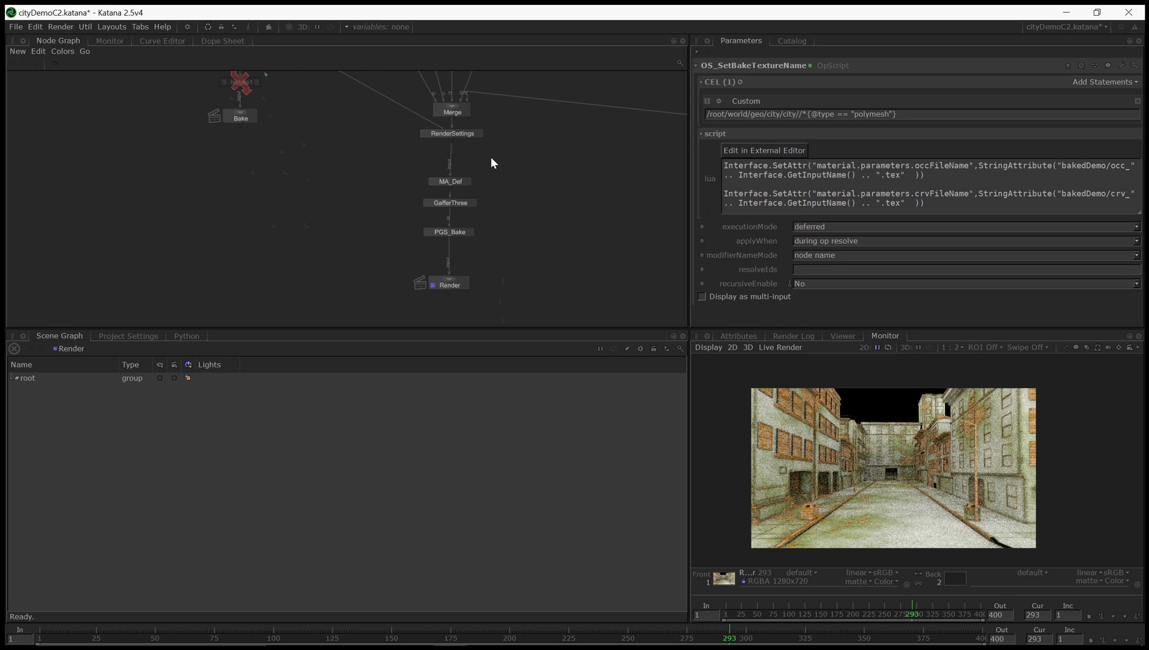
key("ctrl+v")
left_click(451, 184)
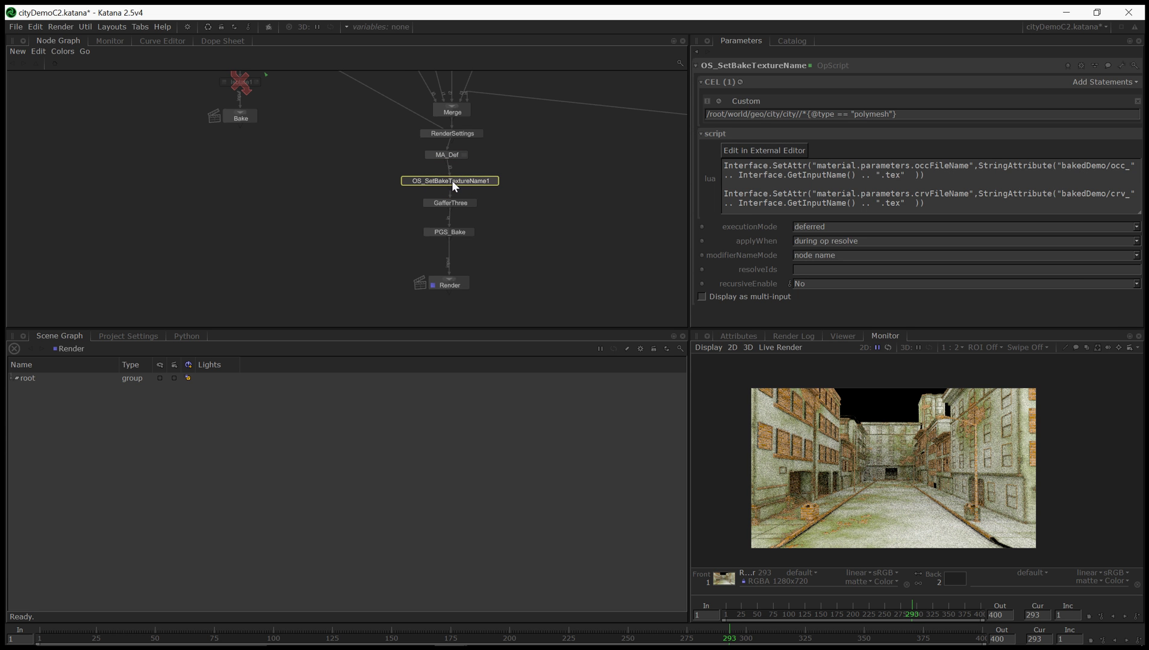
left_click(494, 185)
Compare the CEL settings of MA_Def and MA_Bake and OS_SetBakeTextureName1's script
left_click(443, 165)
left_click(706, 82)
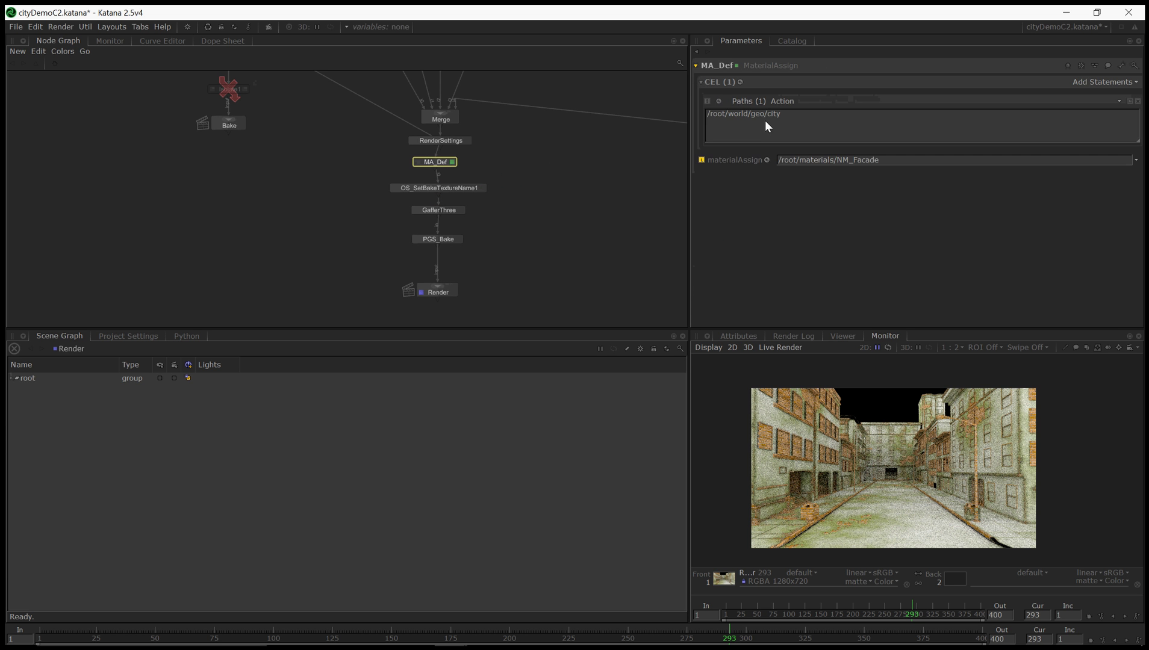
middle_click_drag(609, 179, 572, 187)
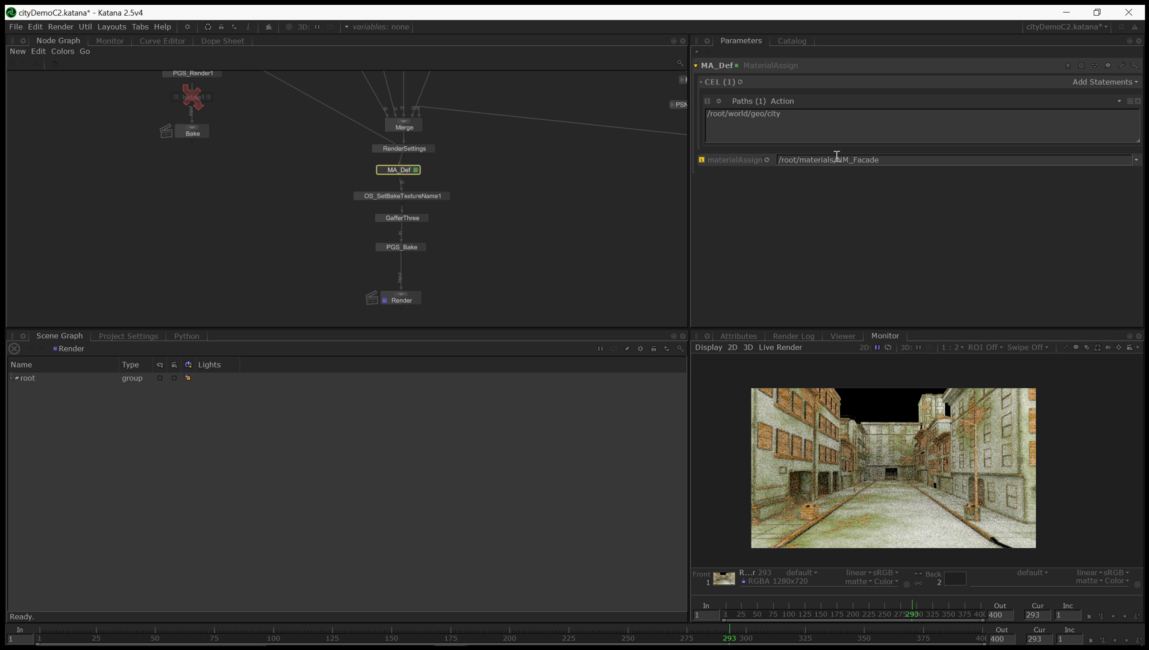
middle_click_drag(307, 163, 373, 211)
middle_click_drag(275, 85, 281, 120)
double_click(272, 114)
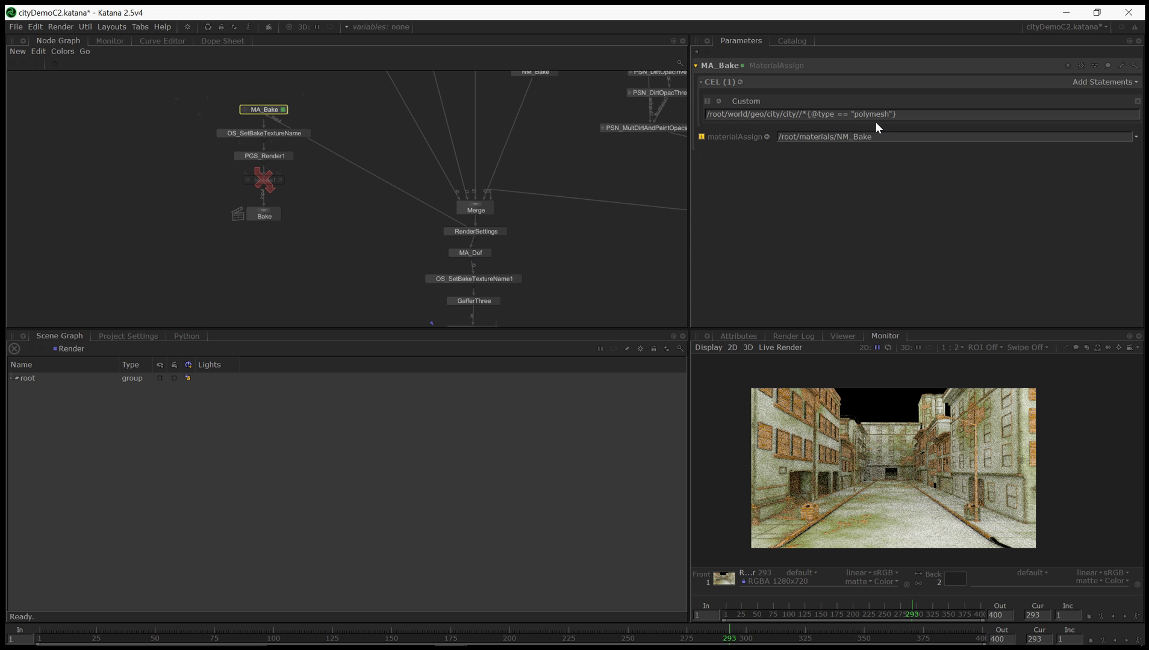
middle_click_drag(605, 244, 557, 203)
double_click(446, 236)
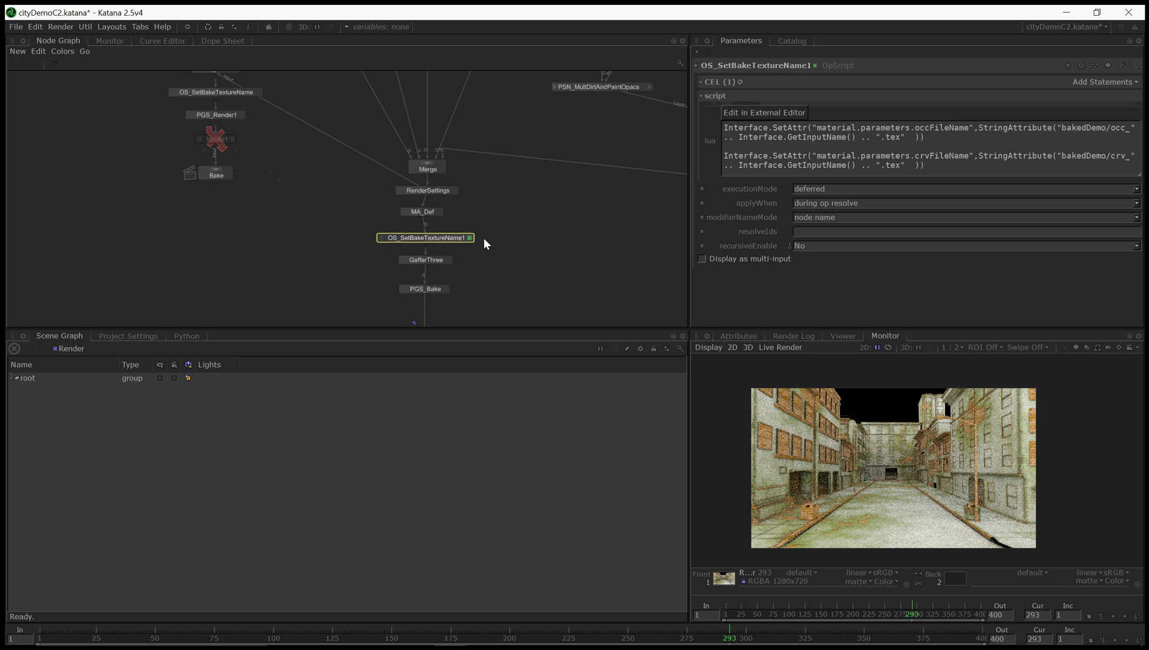
double_click(423, 212)
Replace MA_Def's Paths CEL statement with an empty Custom statement
left_click(1137, 102)
left_click(1114, 82)
left_click(1107, 114)
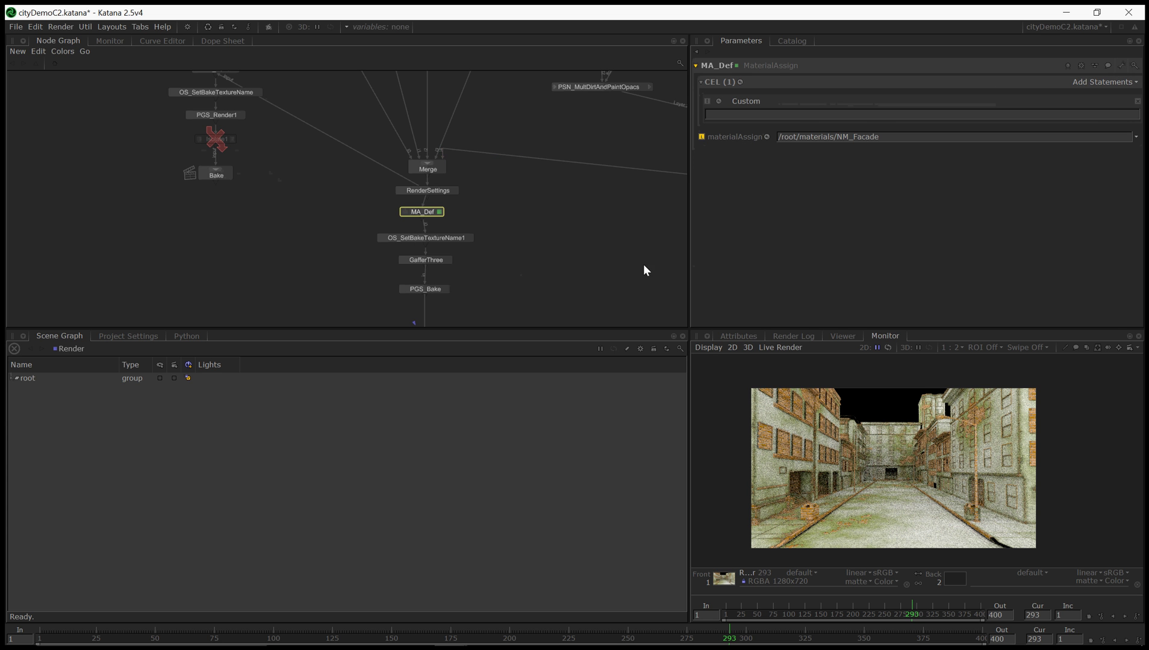
Copy MA_Bake's polymesh CEL expression into MA_Def's Custom statement
middle_click_drag(405, 238, 418, 293)
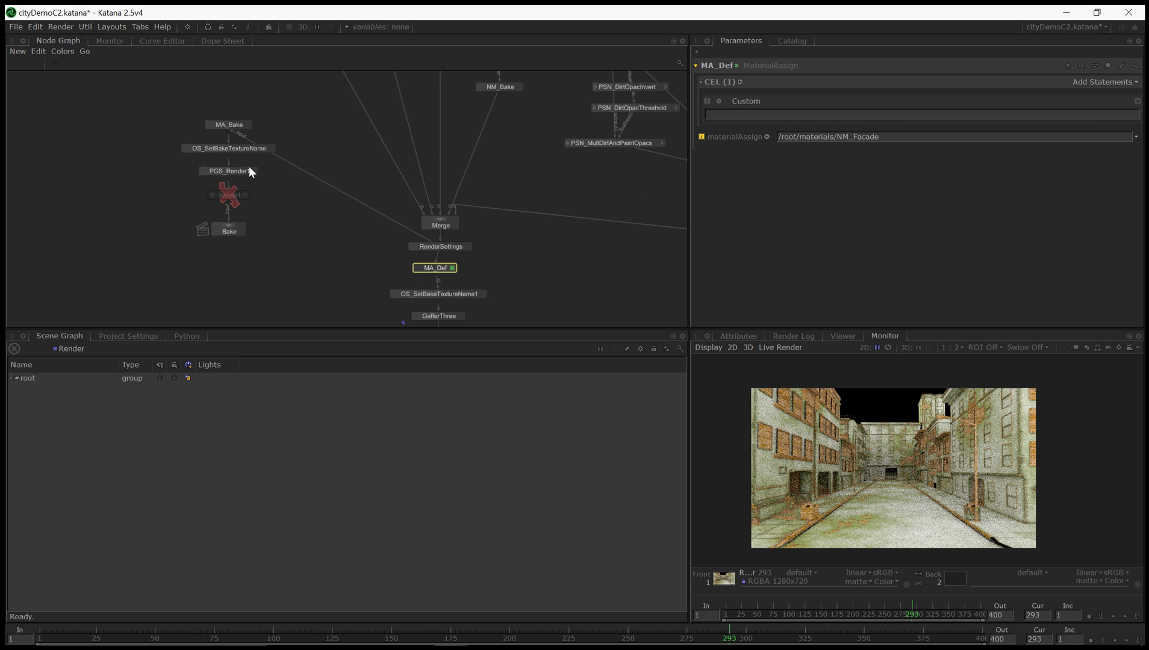
double_click(233, 125)
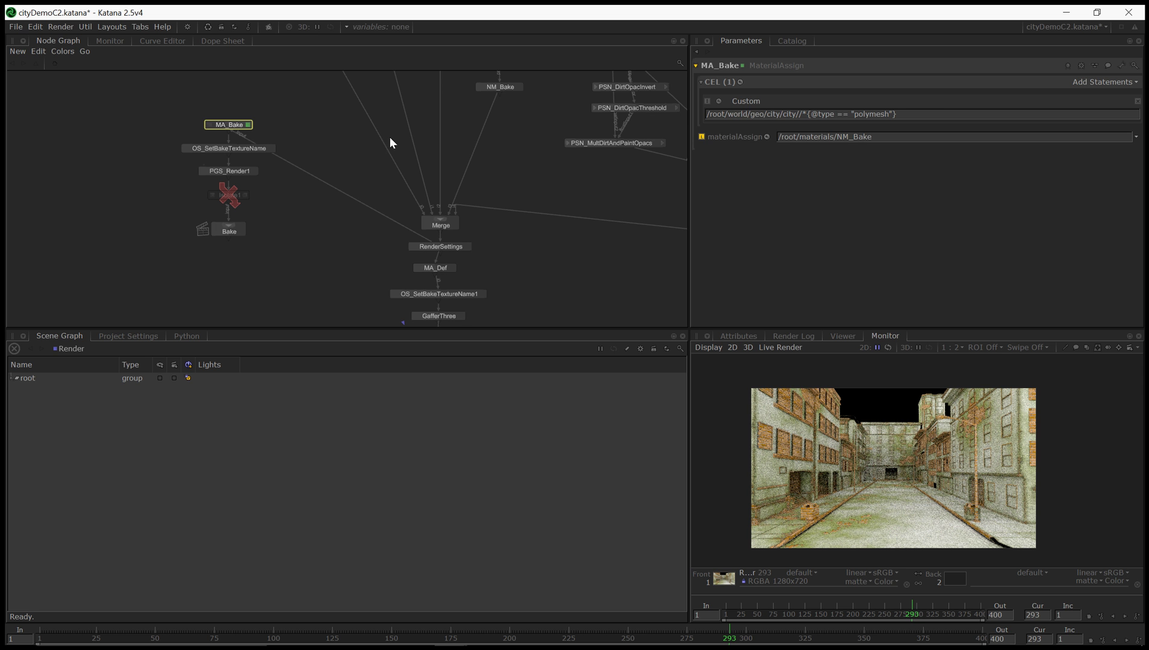
left_click_drag(941, 117, 694, 117)
key("ctrl+c")
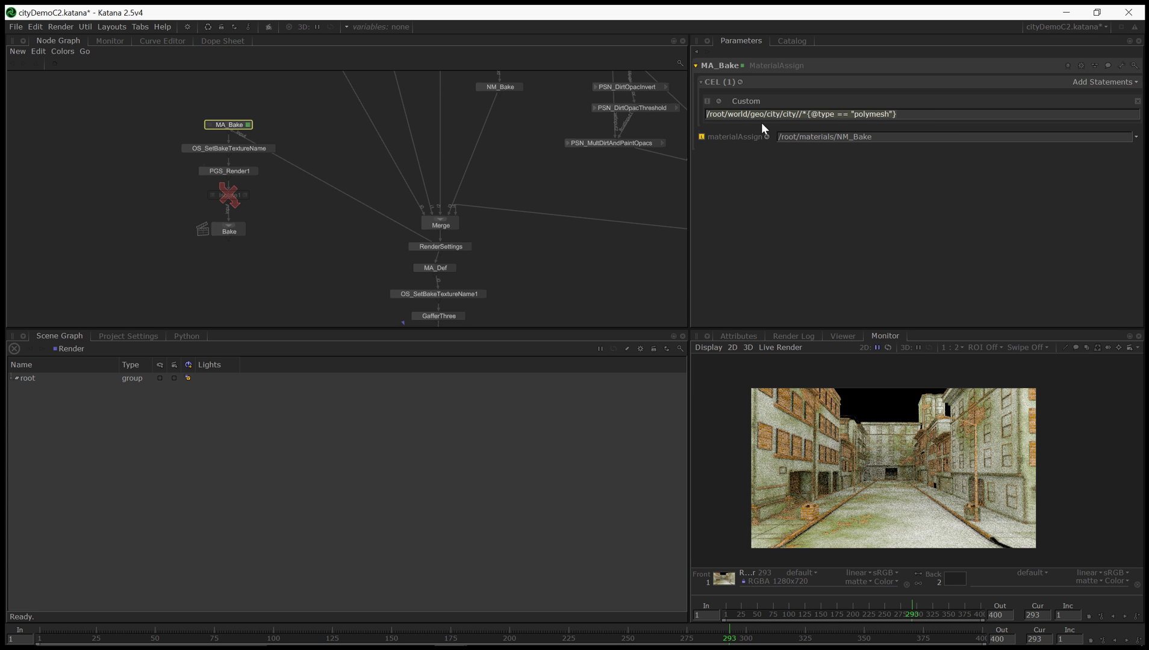
middle_click_drag(577, 259, 582, 210)
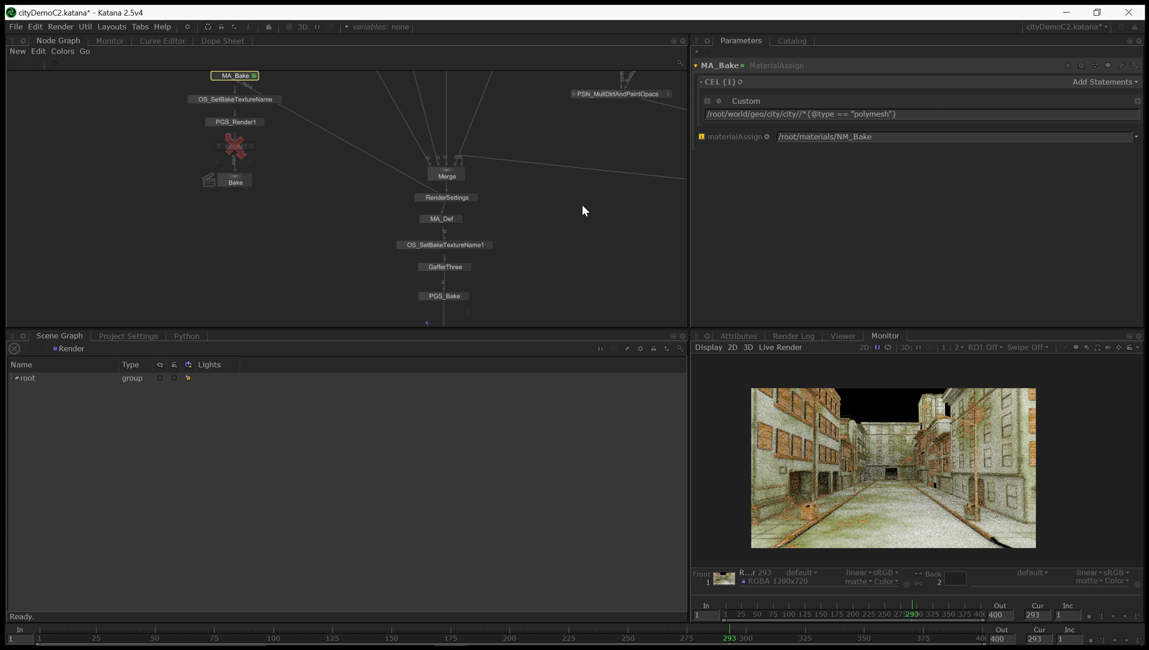
double_click(447, 220)
left_click(721, 114)
key("ctrl+v")
left_click(587, 234)
middle_click_drag(575, 244, 454, 369)
Disconnect PSN_Occ's output from PSN_BakeOcc
middle_click_drag(579, 140, 577, 304)
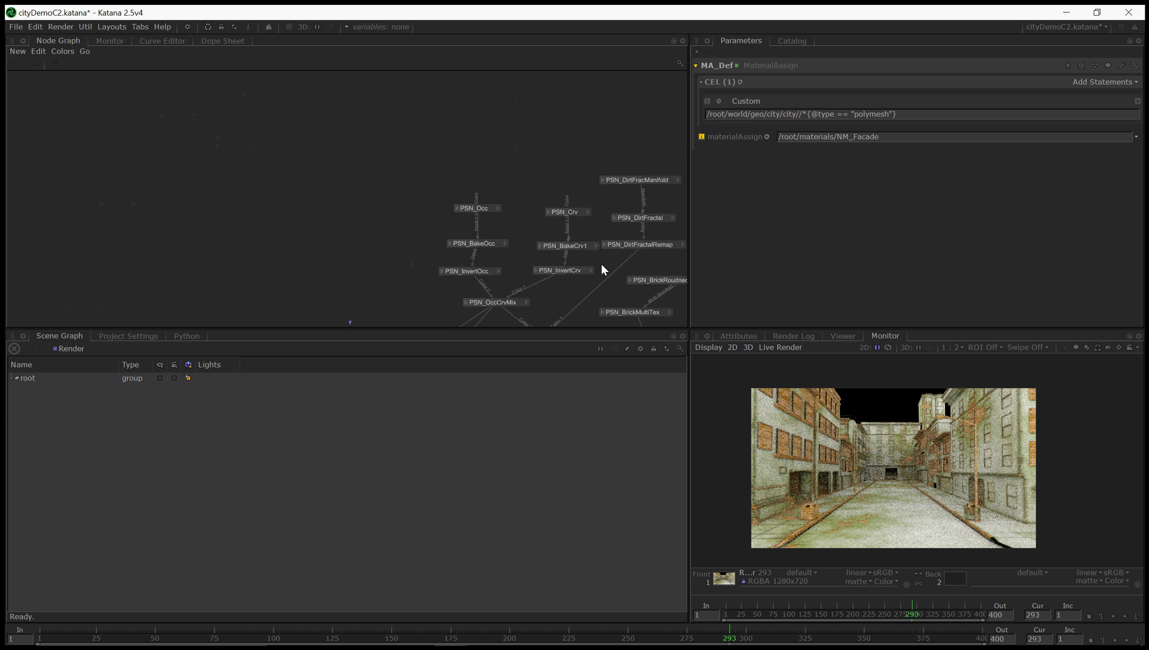
scroll(526, 248, "up", 3)
middle_click_drag(494, 204, 437, 186)
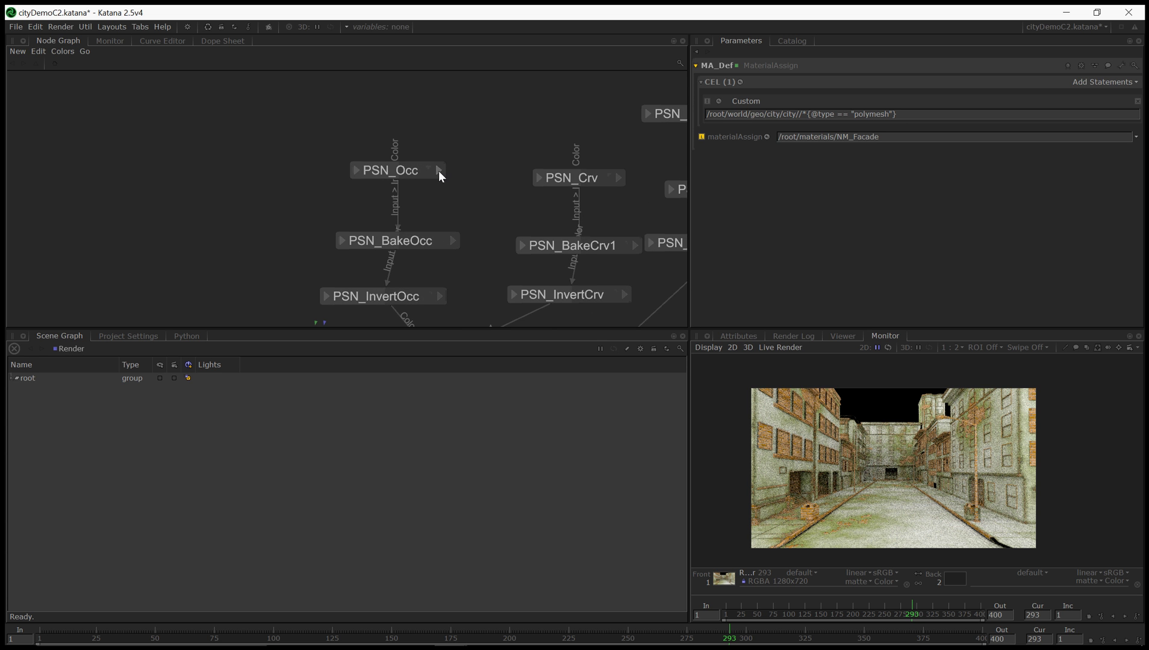
left_click(439, 175)
left_click(463, 208)
left_click(463, 208)
left_click(443, 172)
left_click(454, 200)
left_click(400, 236)
left_click(423, 263)
left_click(460, 228)
Wire PSN_Crv's resultRGB output into PSN_BakeCrv1's Input Color
left_click(618, 179)
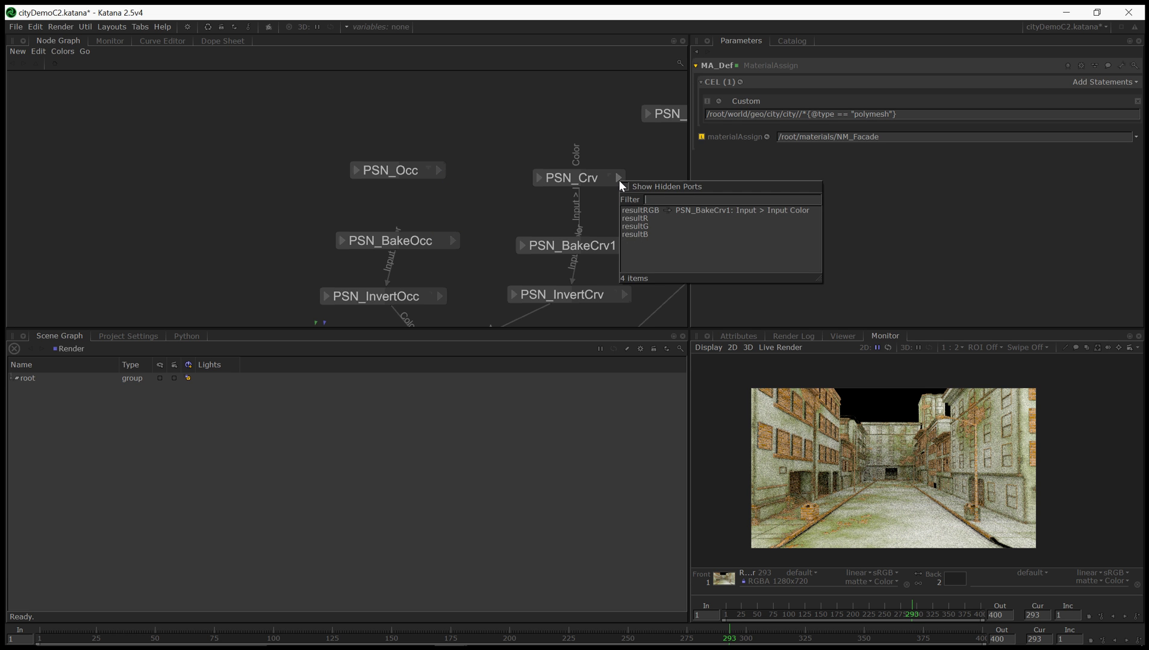
left_click(633, 210)
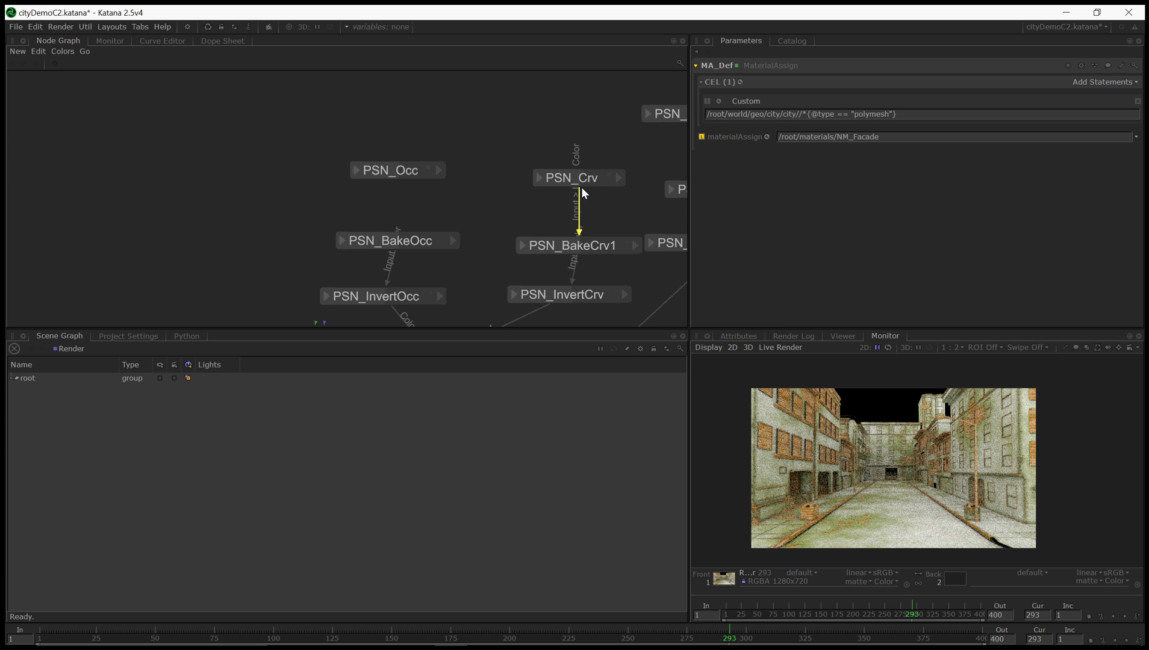
left_click(579, 237)
left_click(596, 253)
scroll(497, 214, "down", 3)
middle_click_drag(483, 228, 436, 225)
scroll(397, 241, "up", 4)
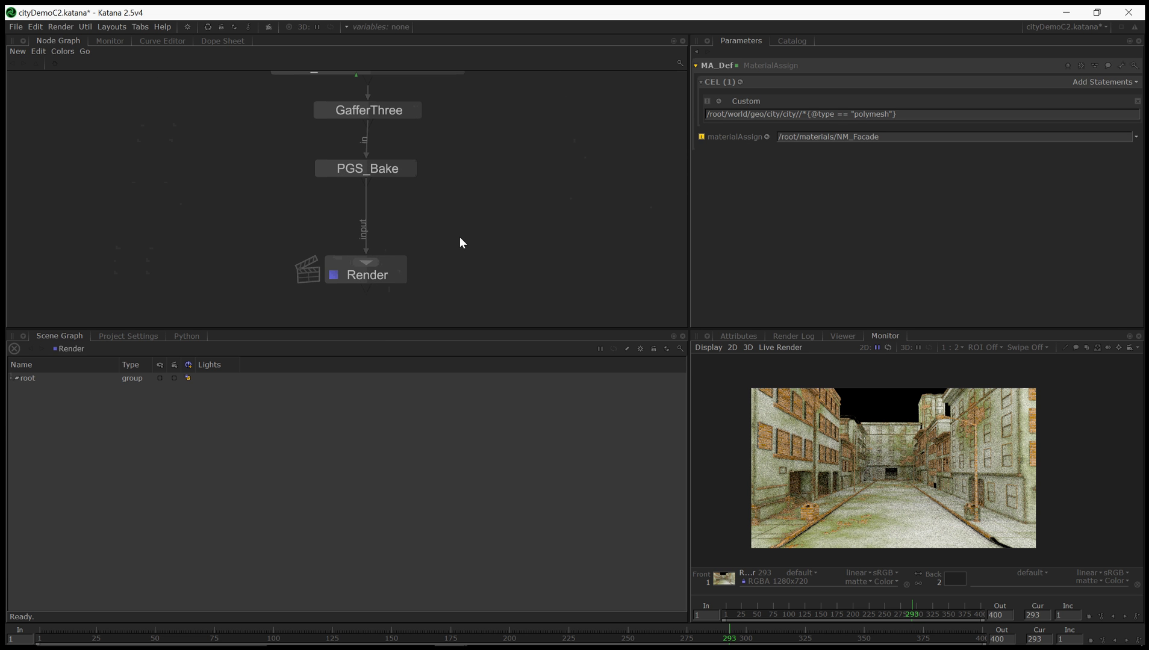
Preview-render the Render node again and put the earlier render in the Monitor's Back slot
right_click(372, 276)
left_click(430, 296)
left_click(791, 41)
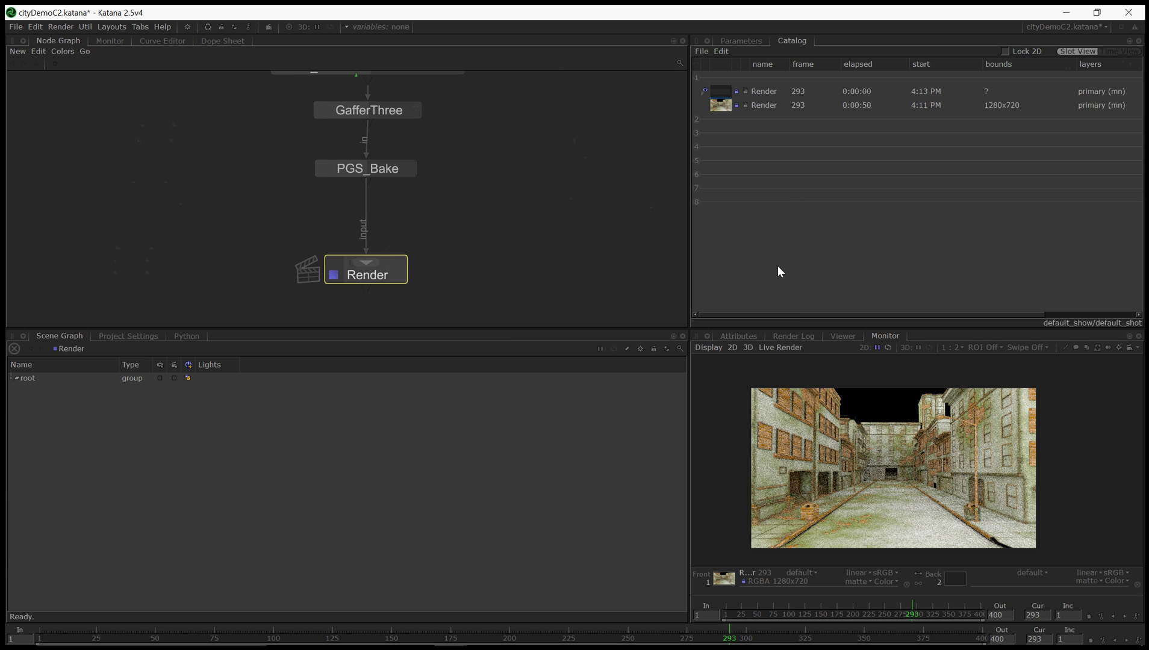
left_click_drag(723, 97, 952, 581)
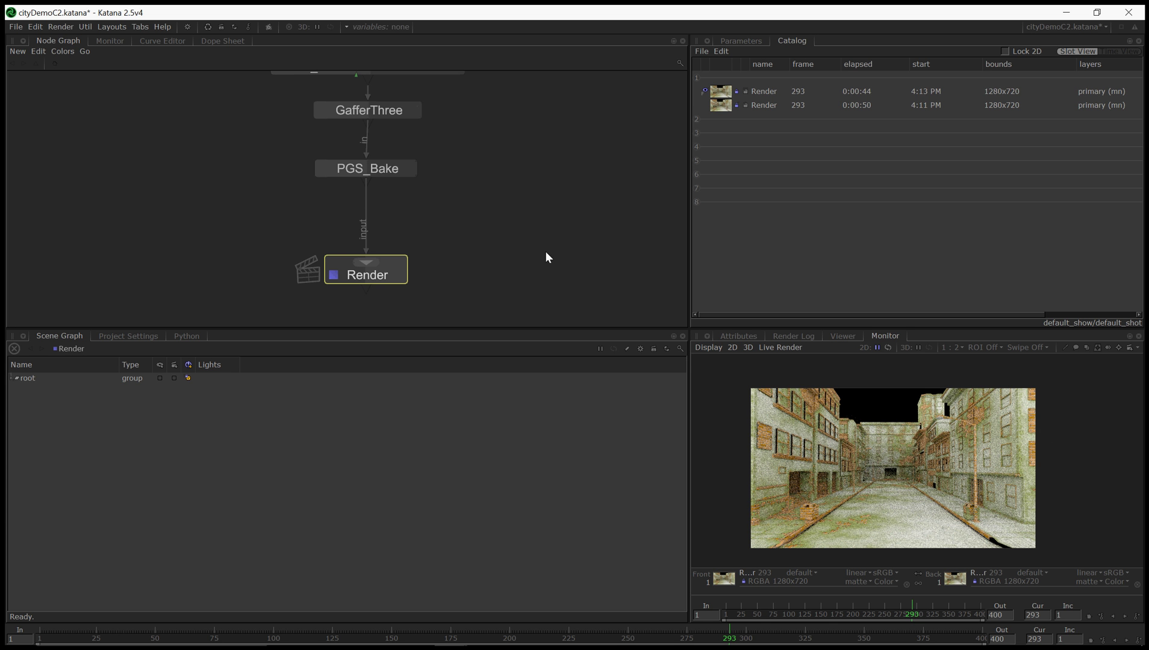
Frame the shading network and load PSN_PaintLayer's parameters with the E key
scroll(544, 251, "down", 10)
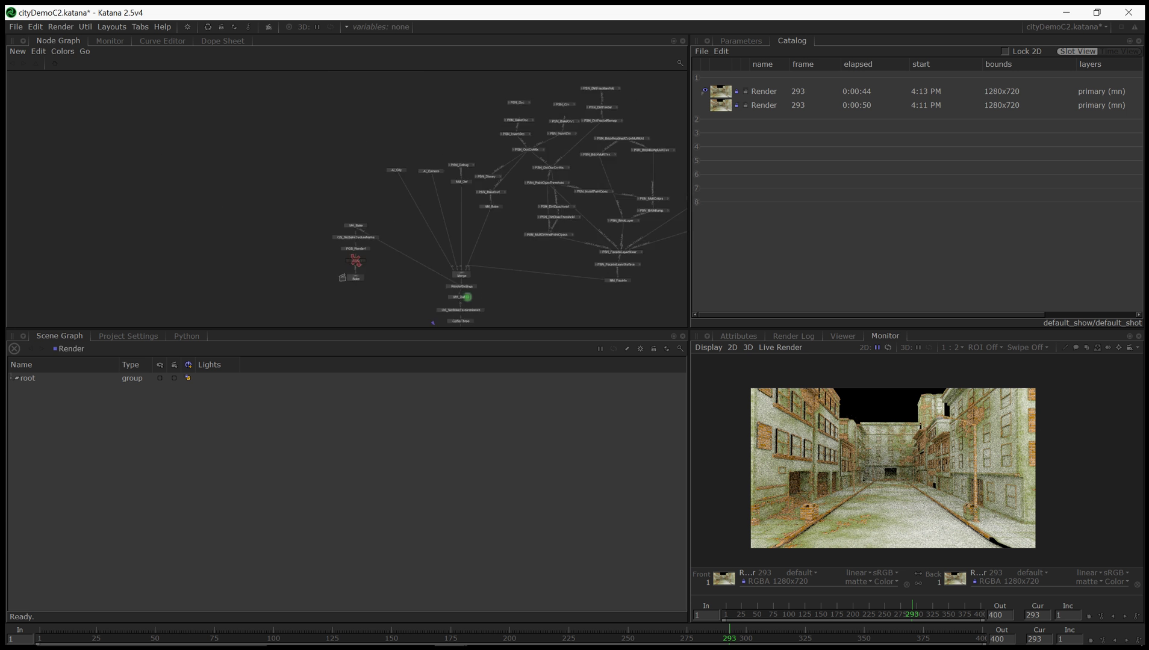
scroll(497, 237, "up", 5)
scroll(497, 237, "down", 3)
scroll(547, 262, "up", 4)
middle_click_drag(540, 271, 459, 210)
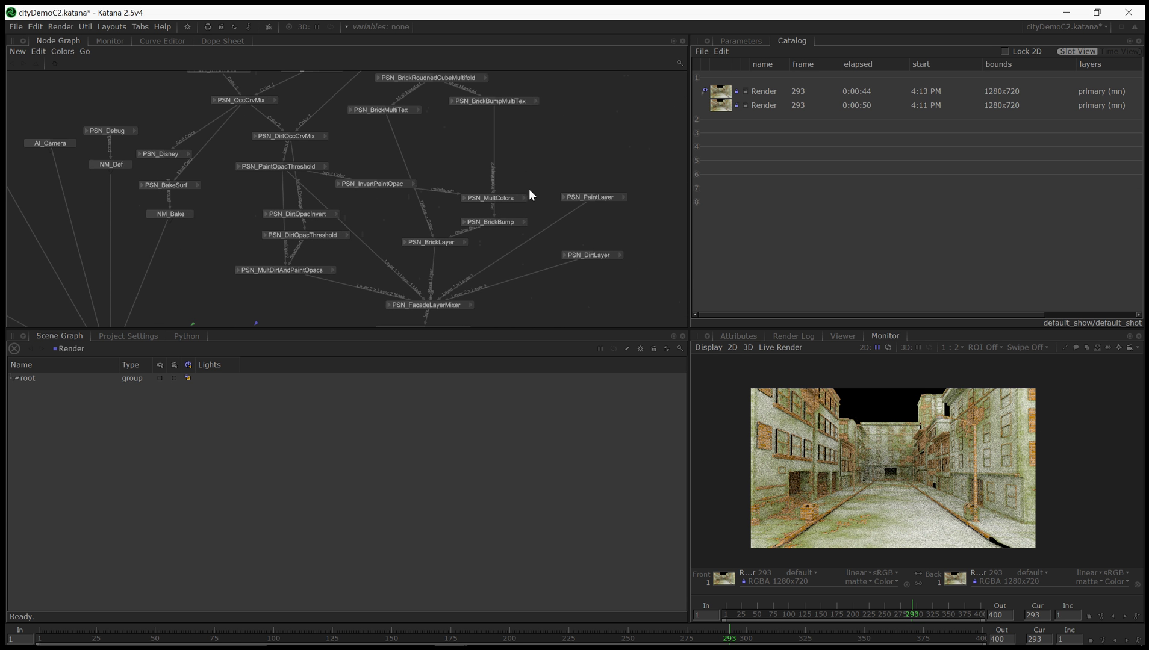
key("e")
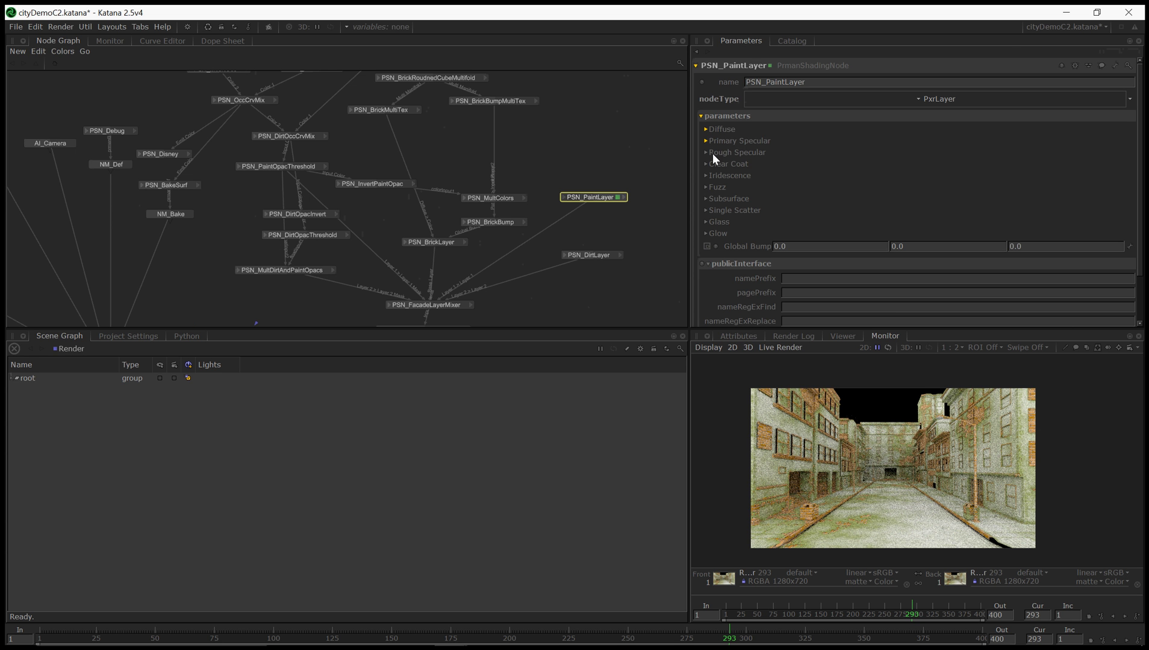
Expand PSN_PaintLayer's Diffuse group and create a PrmanShadingNode beside it via 'prmansh'
left_click(707, 129)
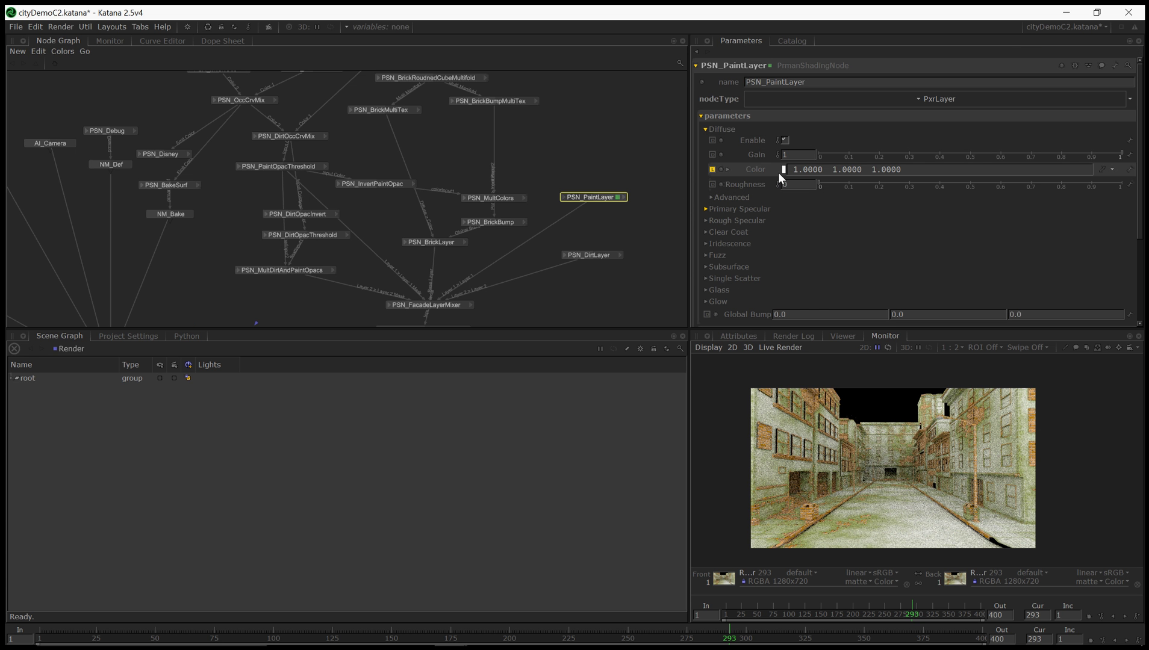
middle_click_drag(625, 136, 556, 181)
key("Tab")
type("prmansh")
key("Return")
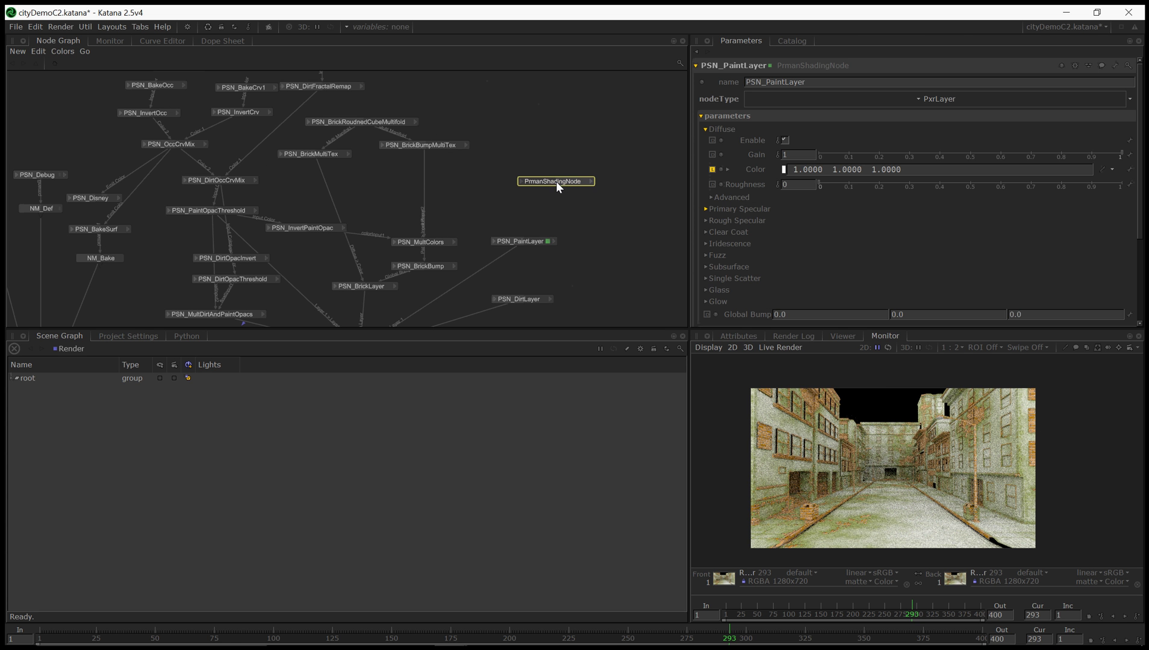
left_click(555, 181)
Set the new node's type to PxrPrimvar, leaving Variable Type at float
left_click(892, 102)
type("prim")
key("Down")
key("Return")
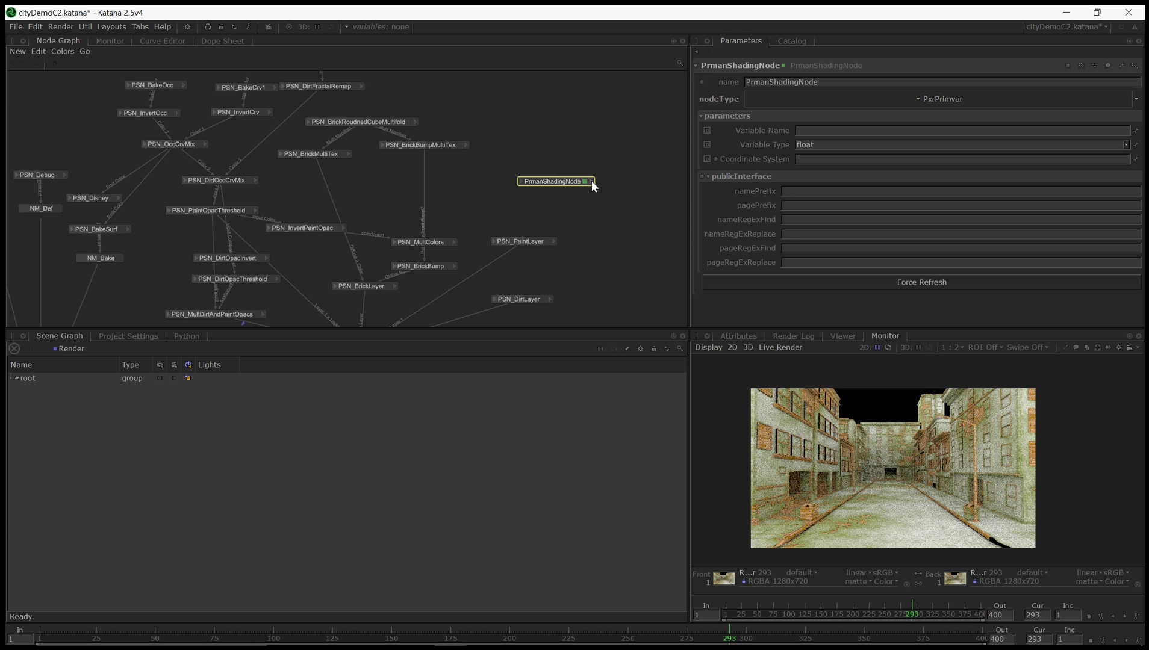
left_click(806, 145)
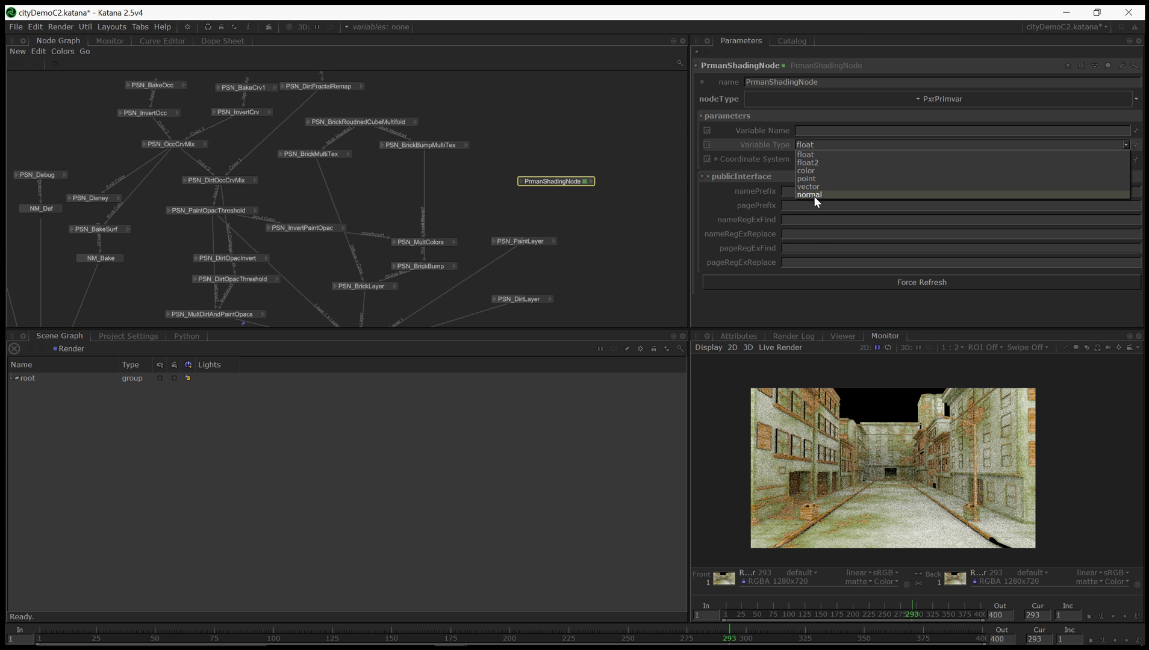
left_click(647, 188)
Pan around the graph to review MA_Bake, NM_Facade's shading nodes and the new node
middle_click_drag(646, 188, 352, 179)
middle_click_drag(140, 62, 297, 210)
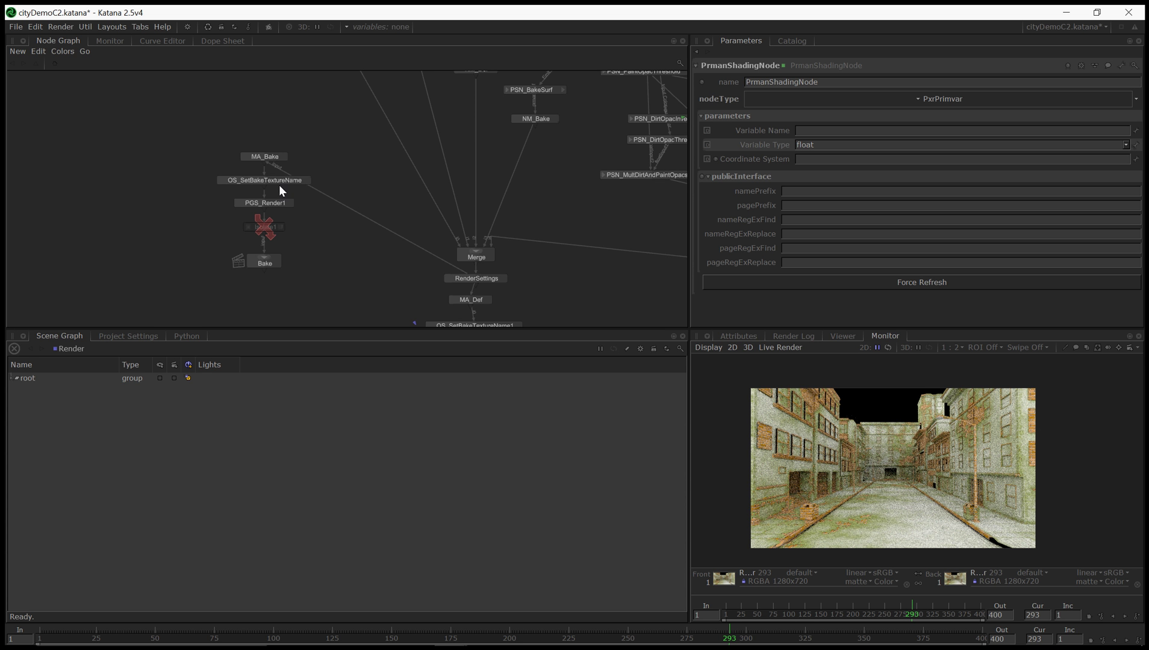
middle_click_drag(557, 213, 262, 242)
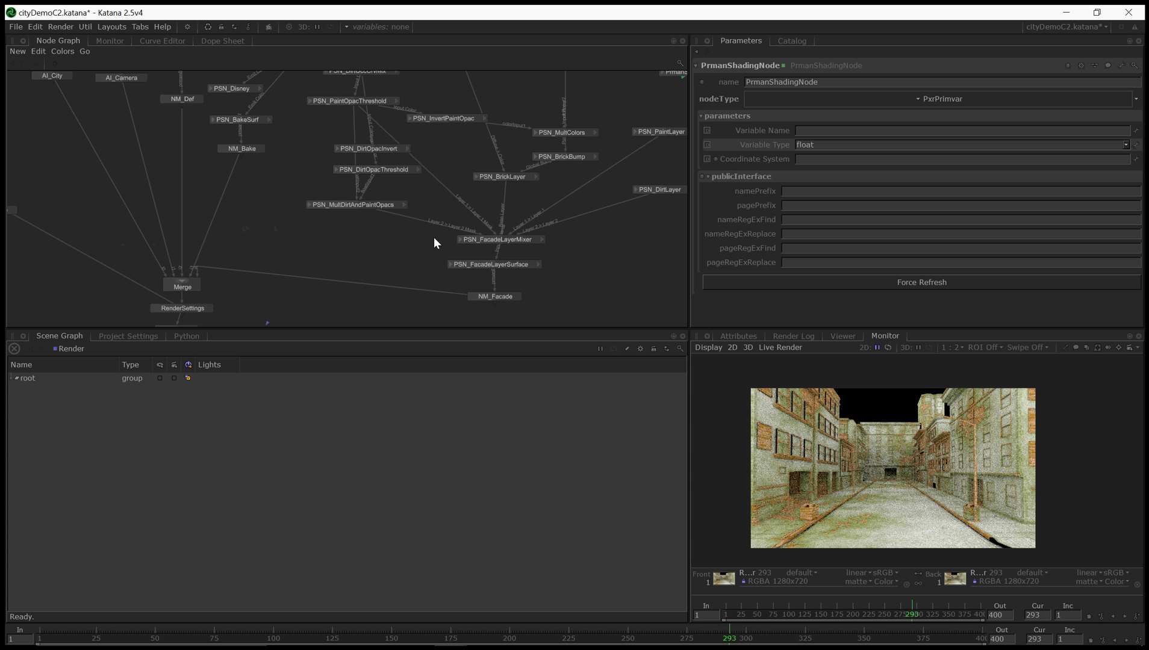
middle_click_drag(2, 260, 281, 238)
middle_click_drag(556, 219, 205, 269)
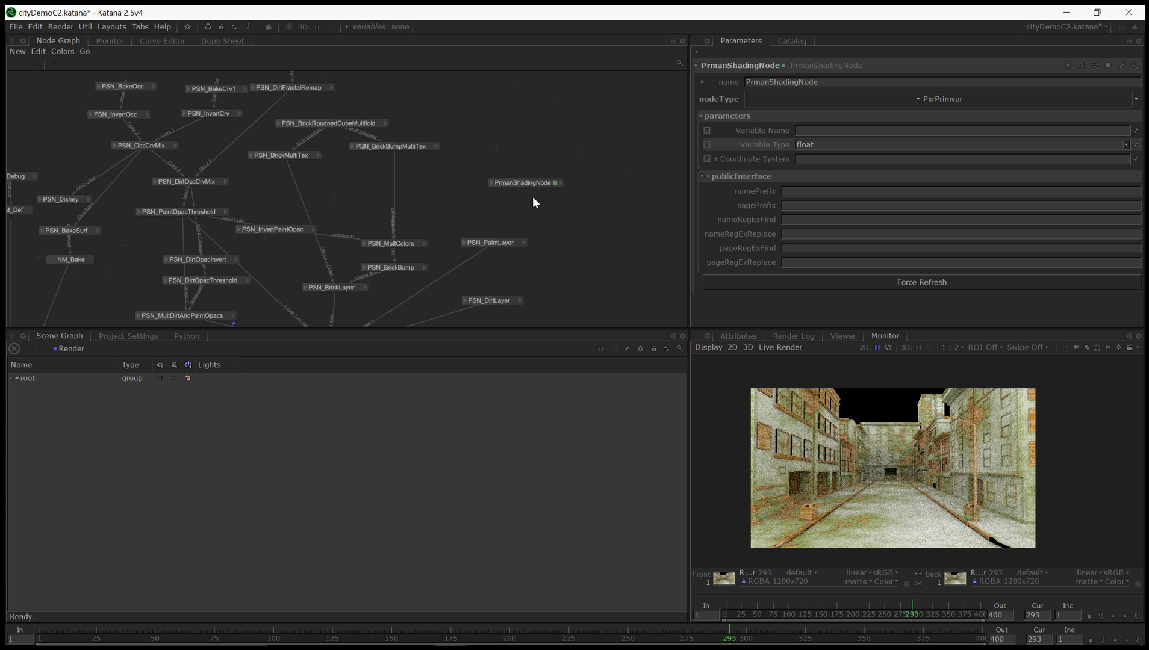
middle_click_drag(538, 192, 559, 190)
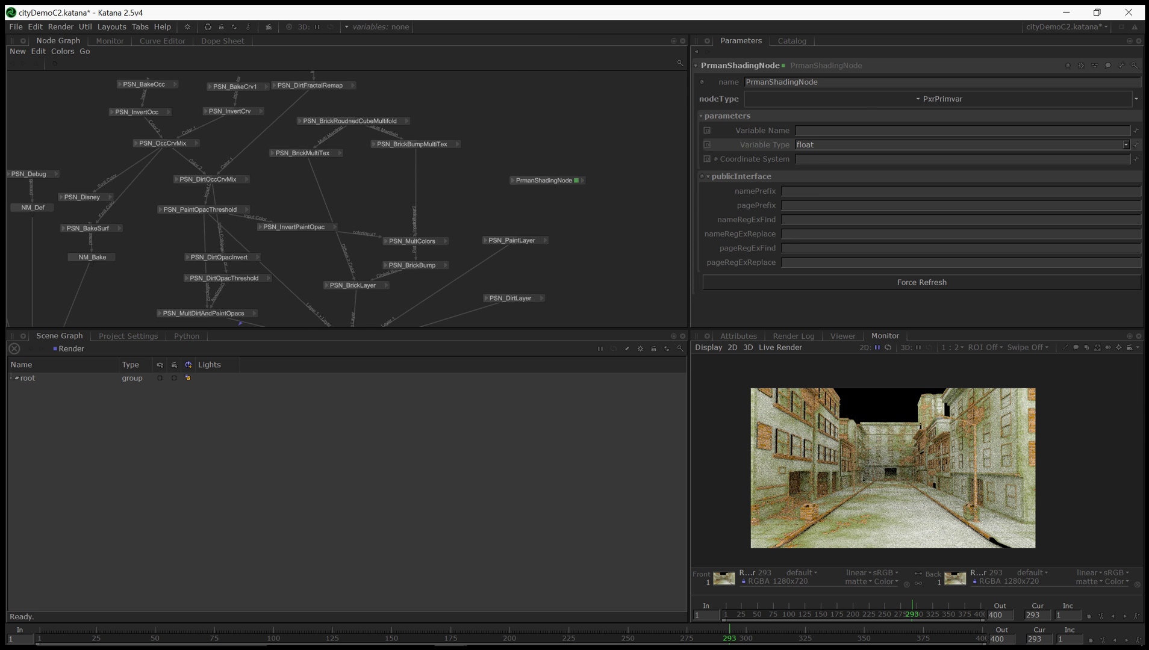
Set the new PxrPrimvar node's Variable Type to color
left_click(824, 146)
left_click(824, 146)
left_click(555, 178)
left_click(814, 145)
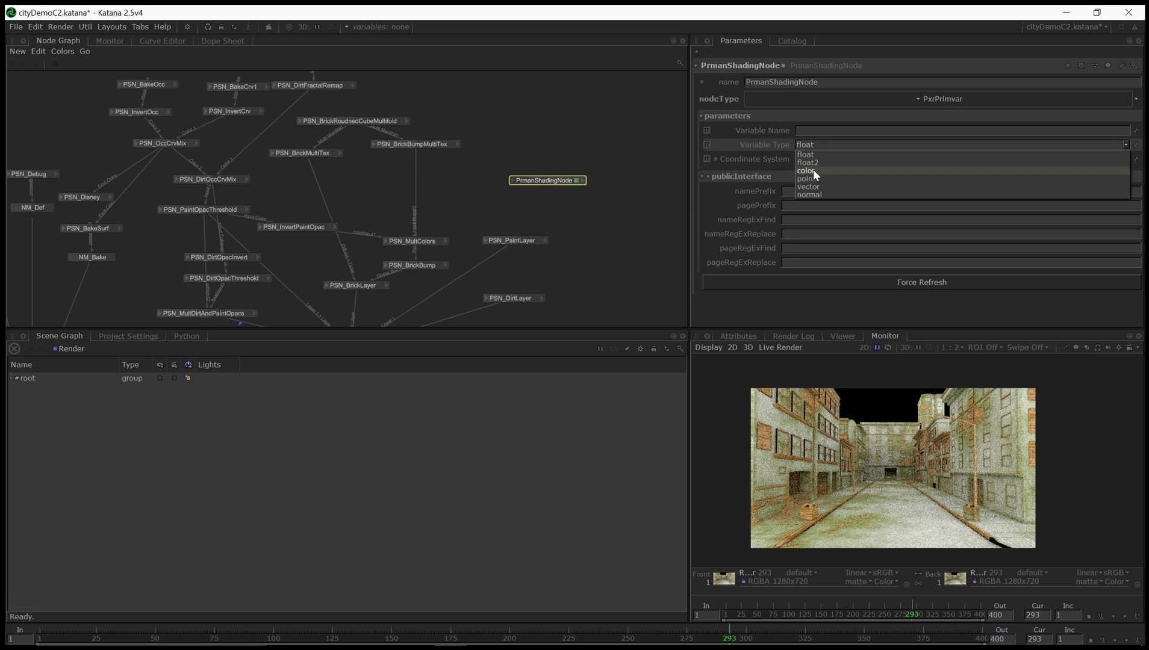
left_click(813, 171)
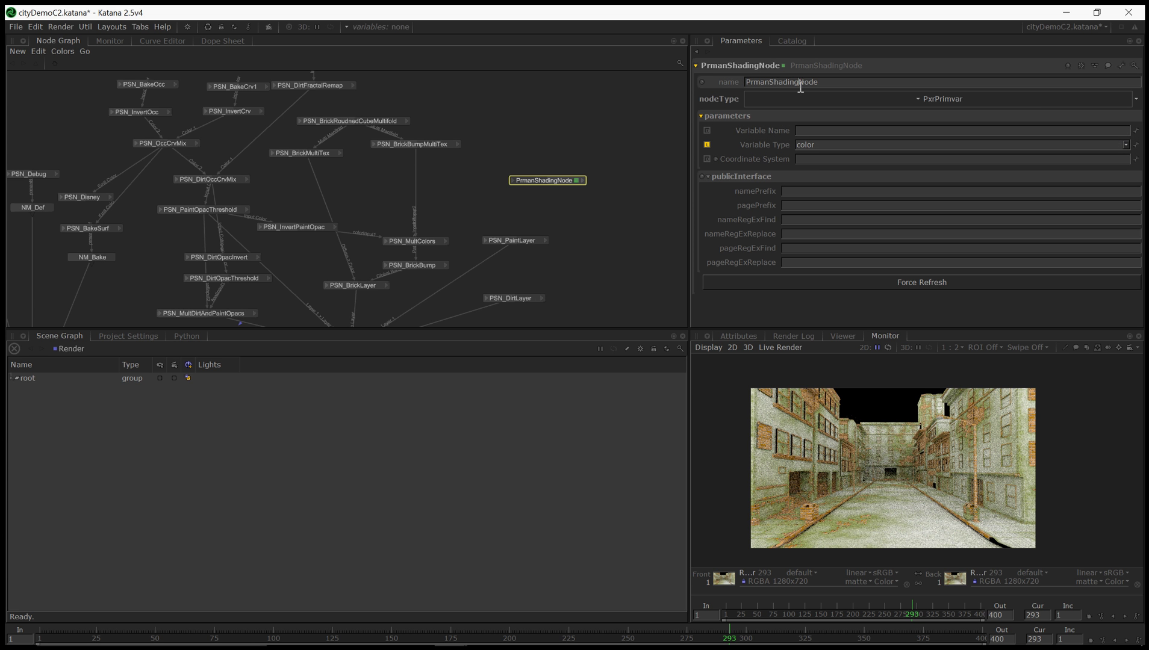
Rename the primvar node to PSN_PaintColorPrimvar
type("{")
key("BackSpace")
type("PSN_PaintColorPrimvar")
key("Return")
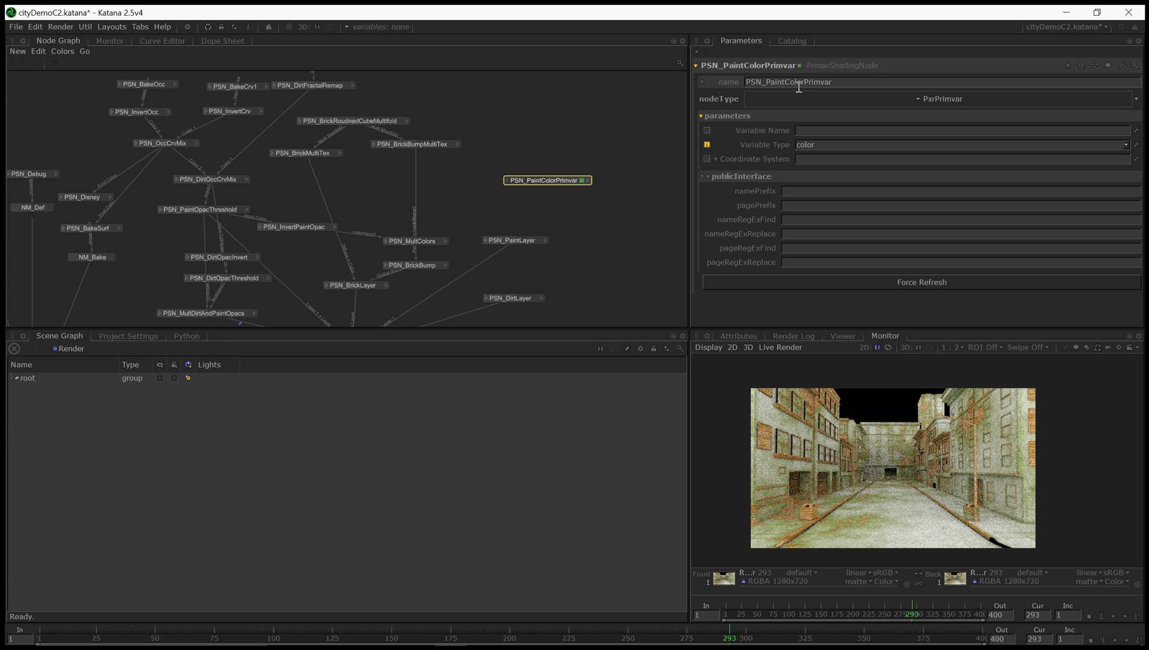
Move PSN_PaintColorPrimvar near PSN_PaintLayer and set its Variable Name to paintColor
middle_click_drag(564, 223, 603, 209)
left_click_drag(600, 170, 570, 181)
left_click(808, 131)
type("paintColor")
key("Return")
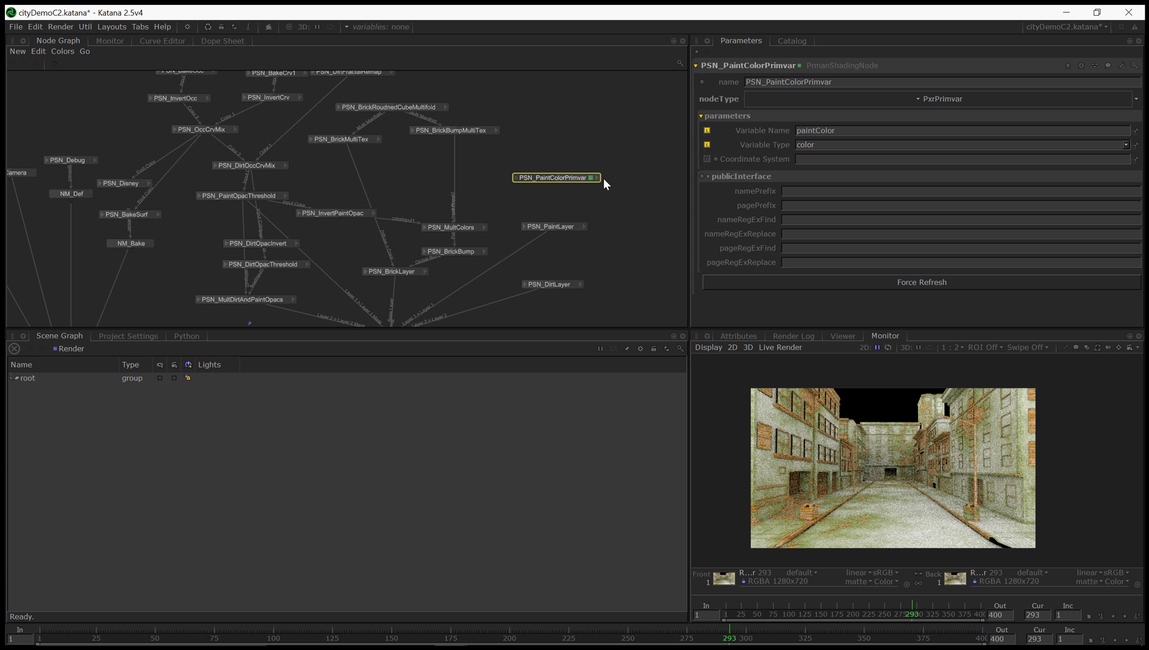
Wire PSN_PaintColorPrimvar's resultRGB output into PSN_PaintLayer's Diffuse > Color
left_click(594, 178)
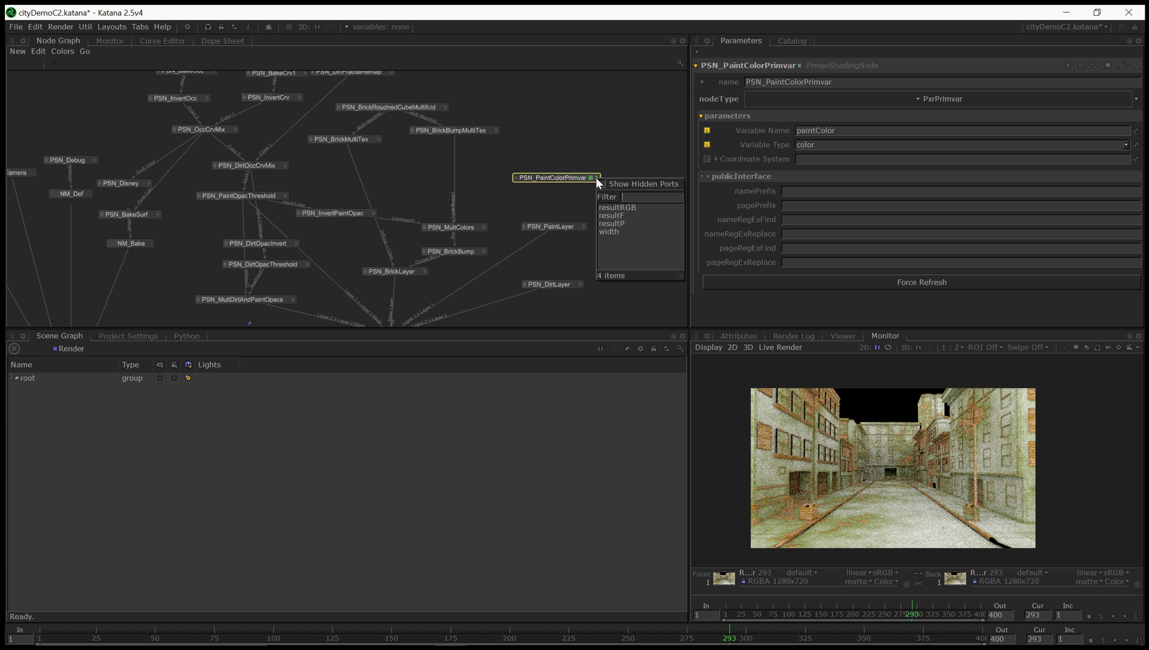
left_click(610, 204)
left_click(550, 226)
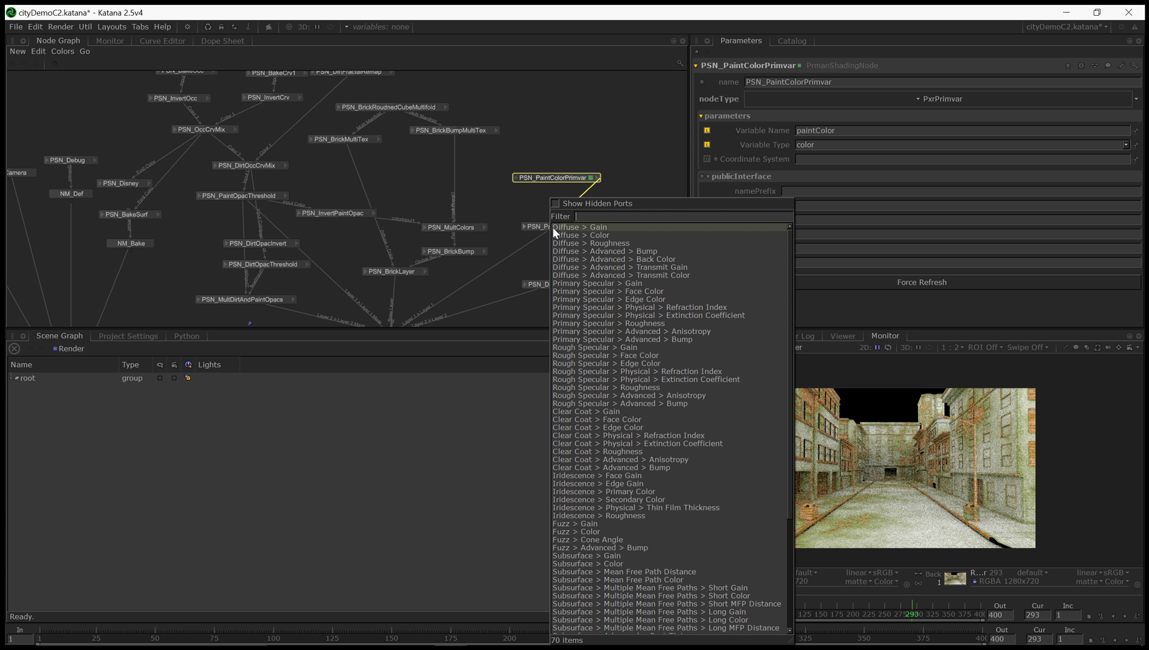
left_click(602, 235)
Pan the node graph over to AI_City and AI_Camera
scroll(428, 243, "down", 5)
scroll(497, 235, "up", 3)
scroll(496, 236, "down", 3)
scroll(530, 230, "up", 3)
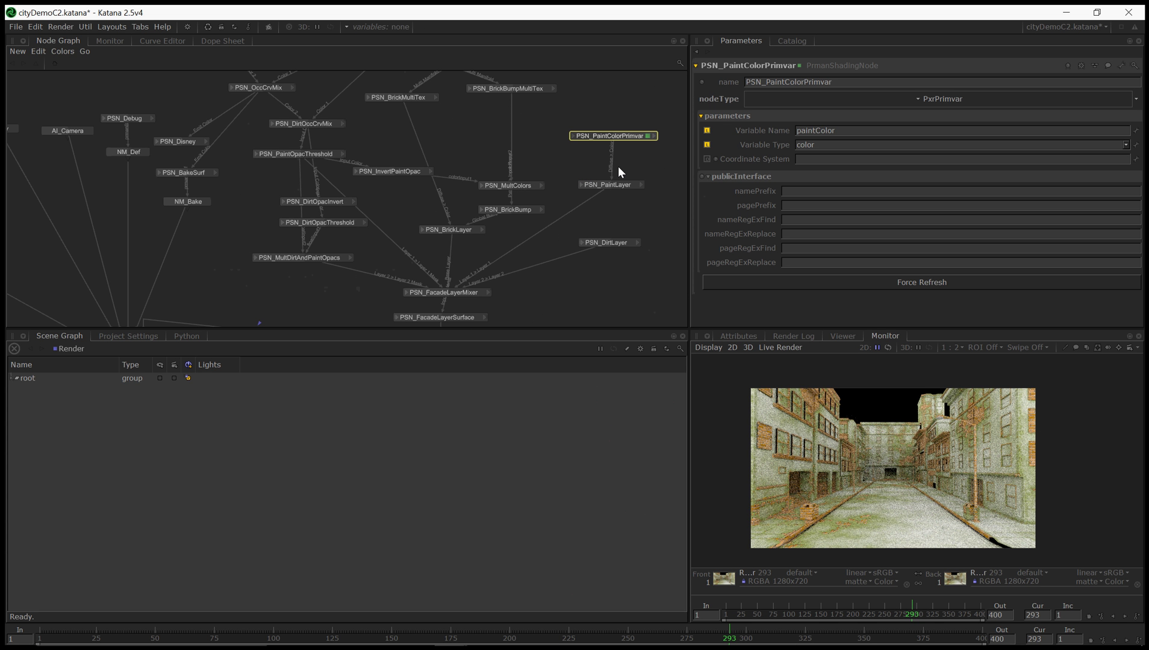
middle_click_drag(241, 280, 443, 297)
middle_click_drag(293, 268, 402, 247)
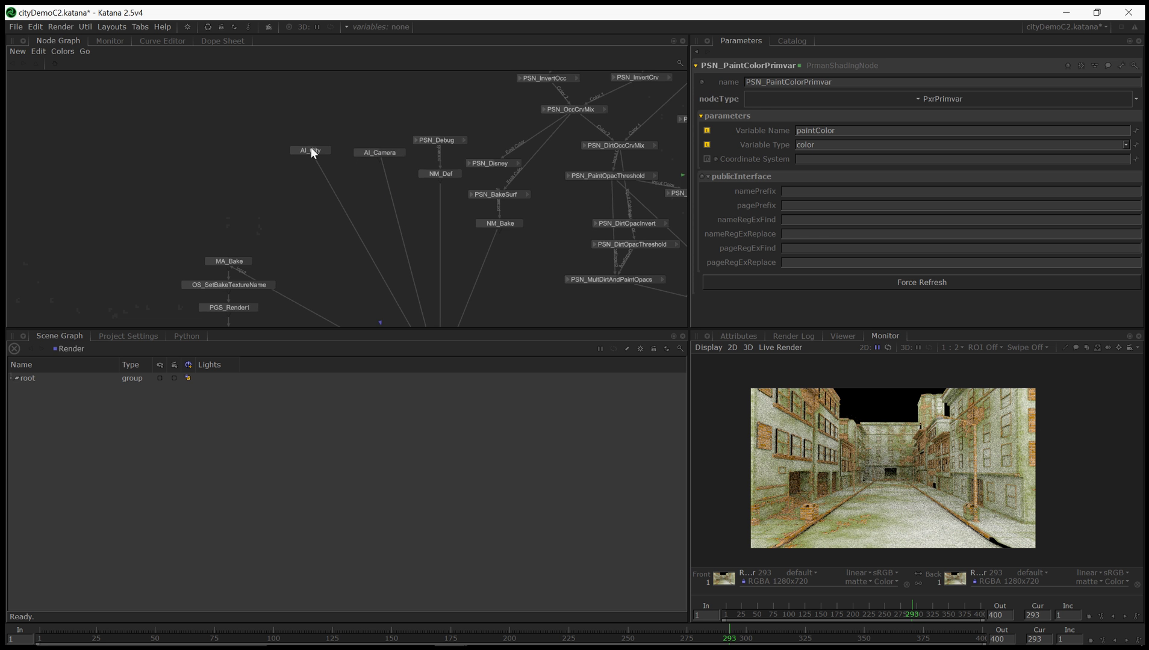
Create an AttributeSet node and insert it on AI_City's output wire
key("Tab")
type("att")
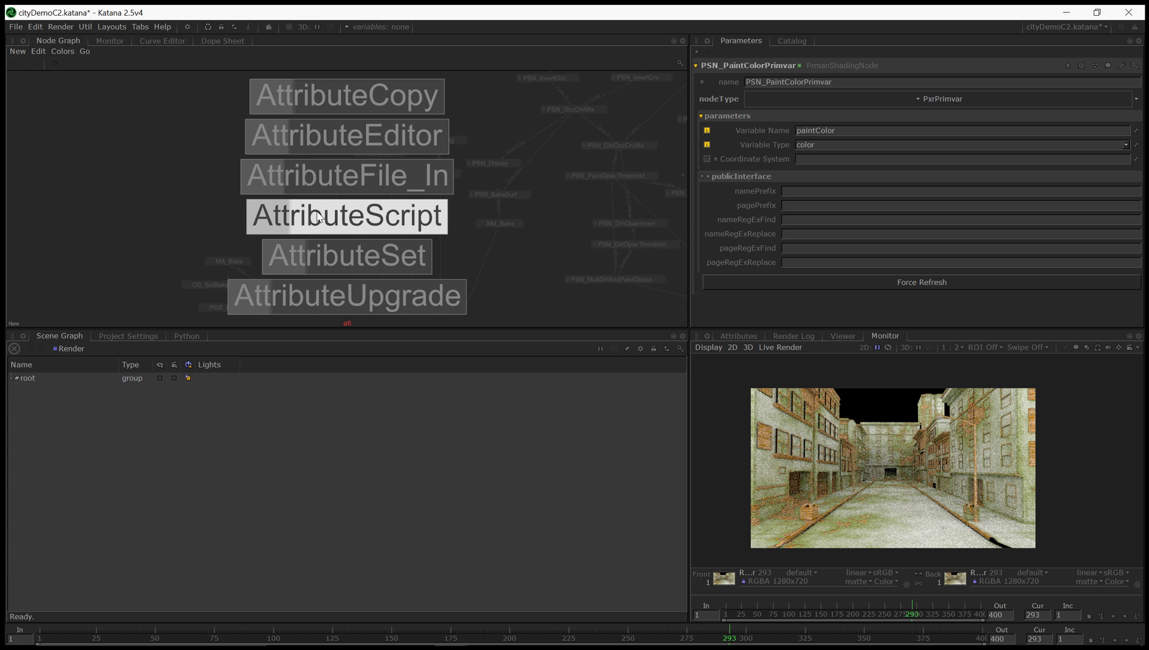
key("Down")
key("Return")
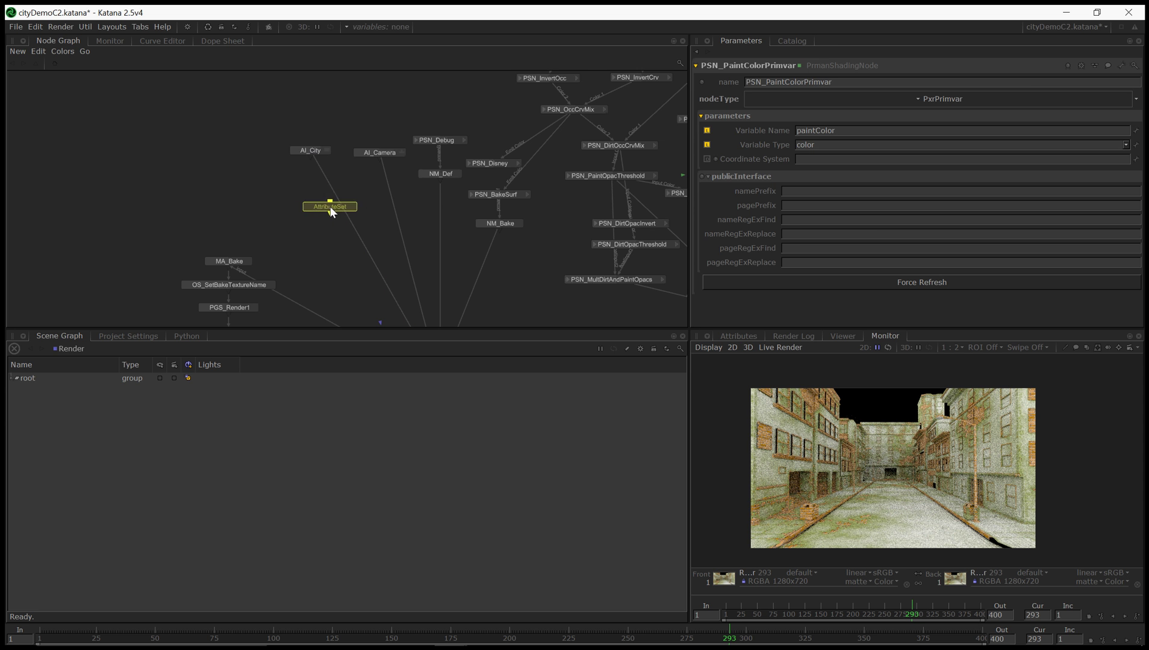
left_click(327, 199)
left_click(318, 195)
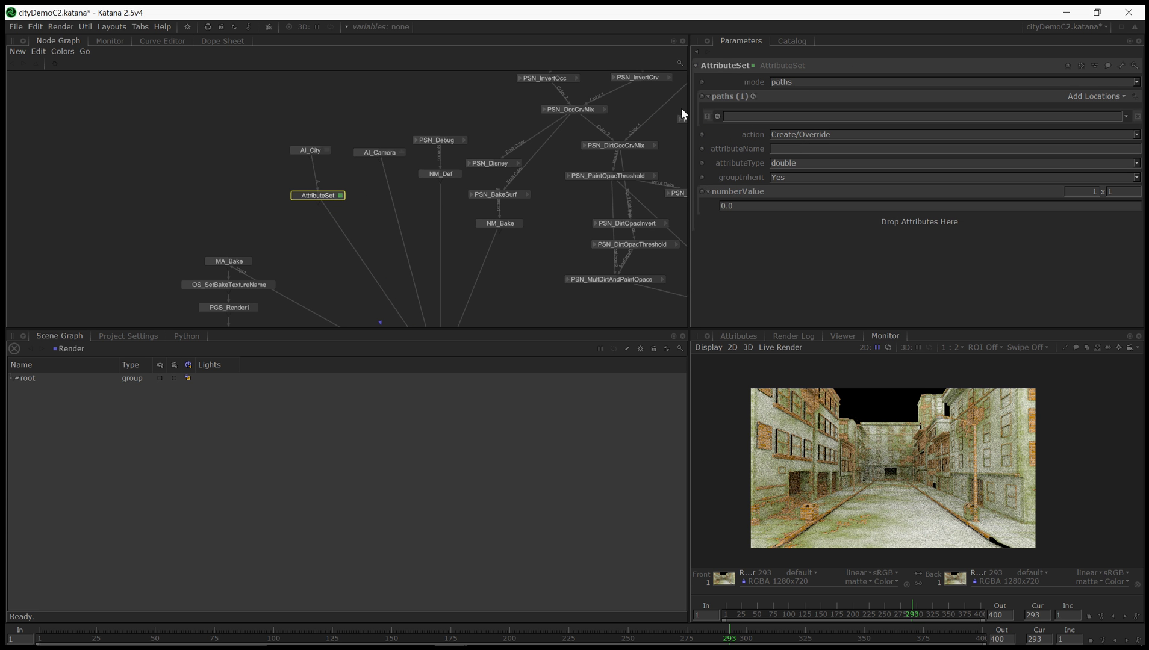
Set the AttributeSet to CEL mode and name it AS_SetDefaultPaintColor
left_click(1130, 82)
left_click(1028, 96)
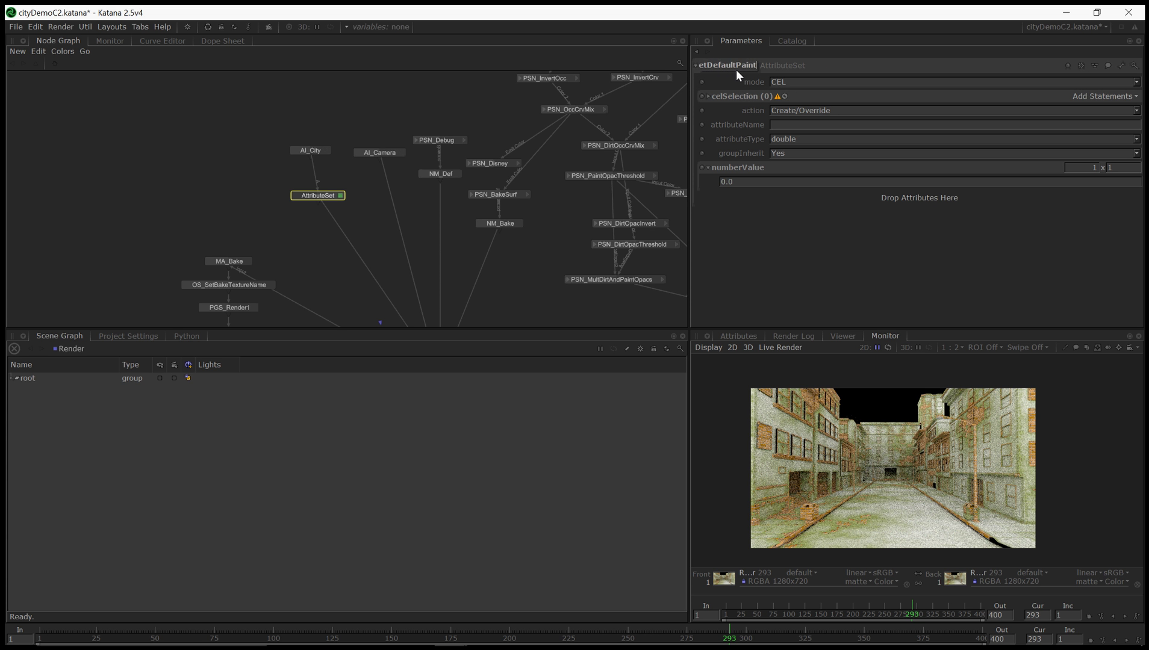
type("or")
key("Return")
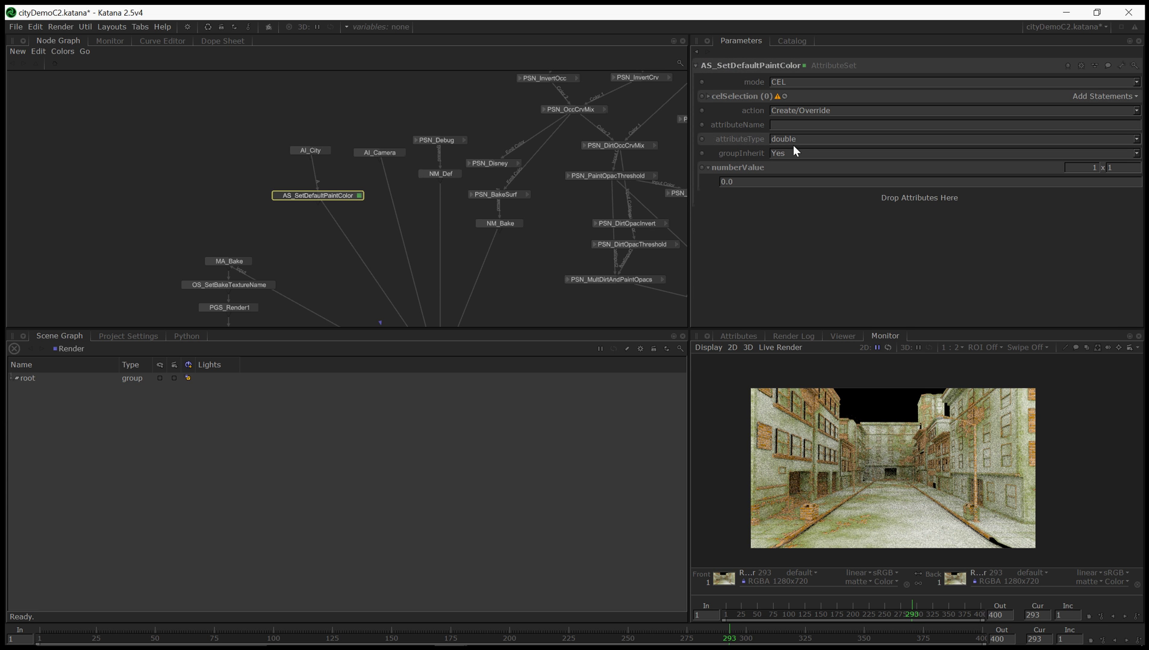
Expand the scene graph to Building01Base's mesh and inspect its geometry > arbitrary attributes
left_click(17, 378)
left_click(22, 389)
left_click(27, 399)
left_click(31, 411)
left_click(36, 421)
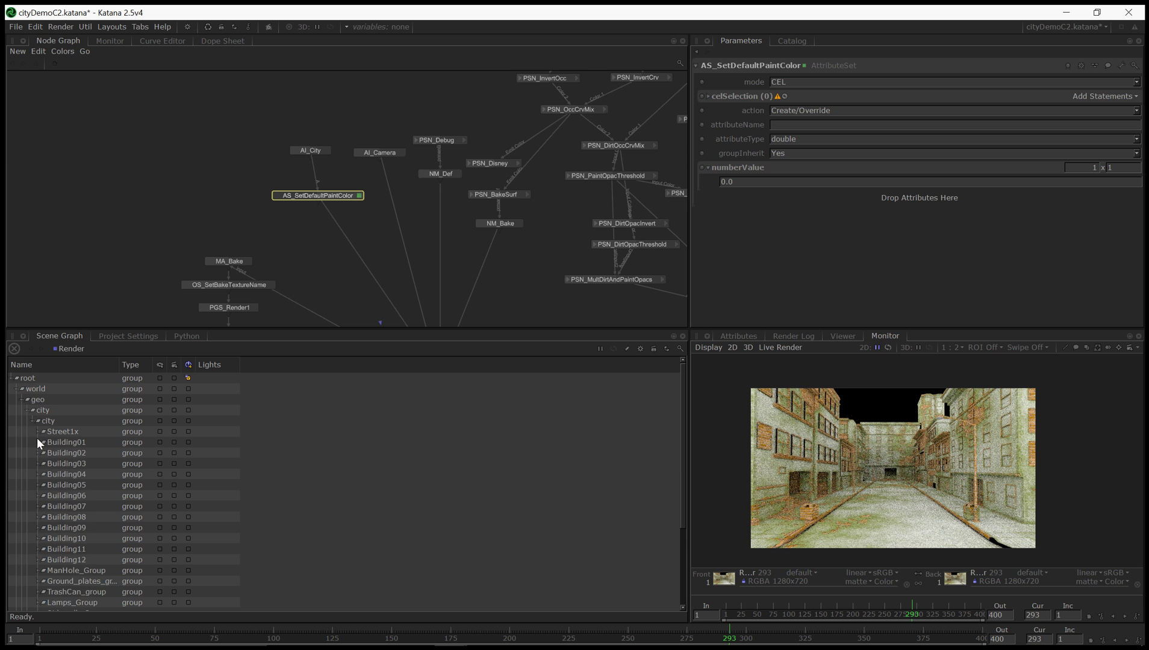
left_click(41, 442)
left_click(45, 463)
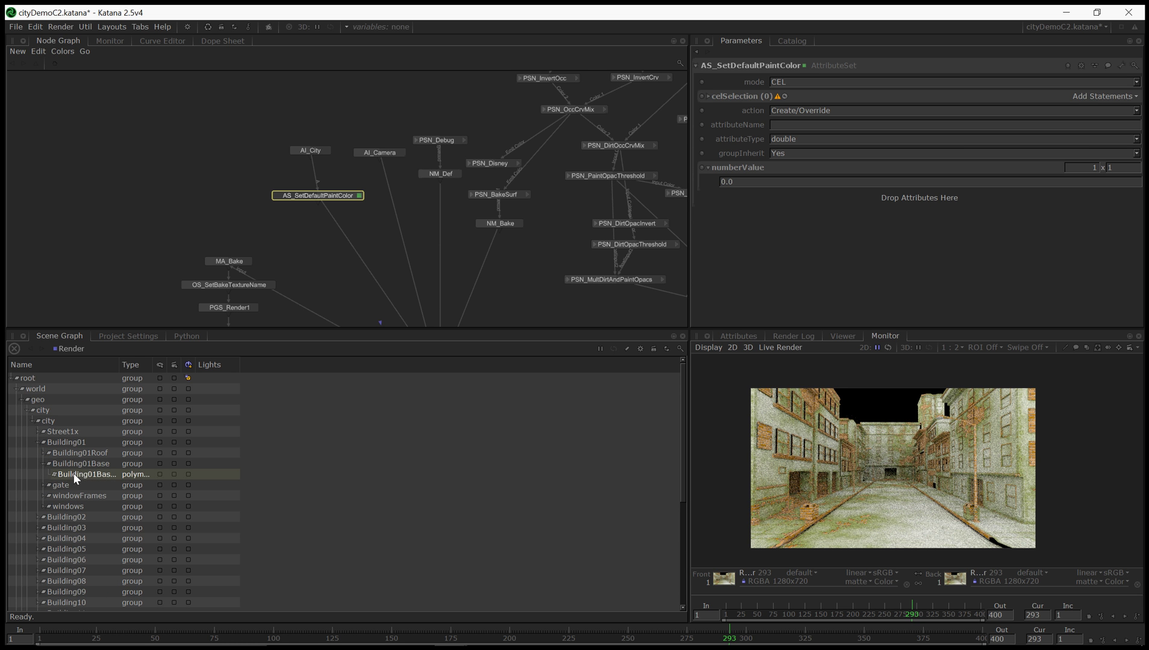
left_click(739, 336)
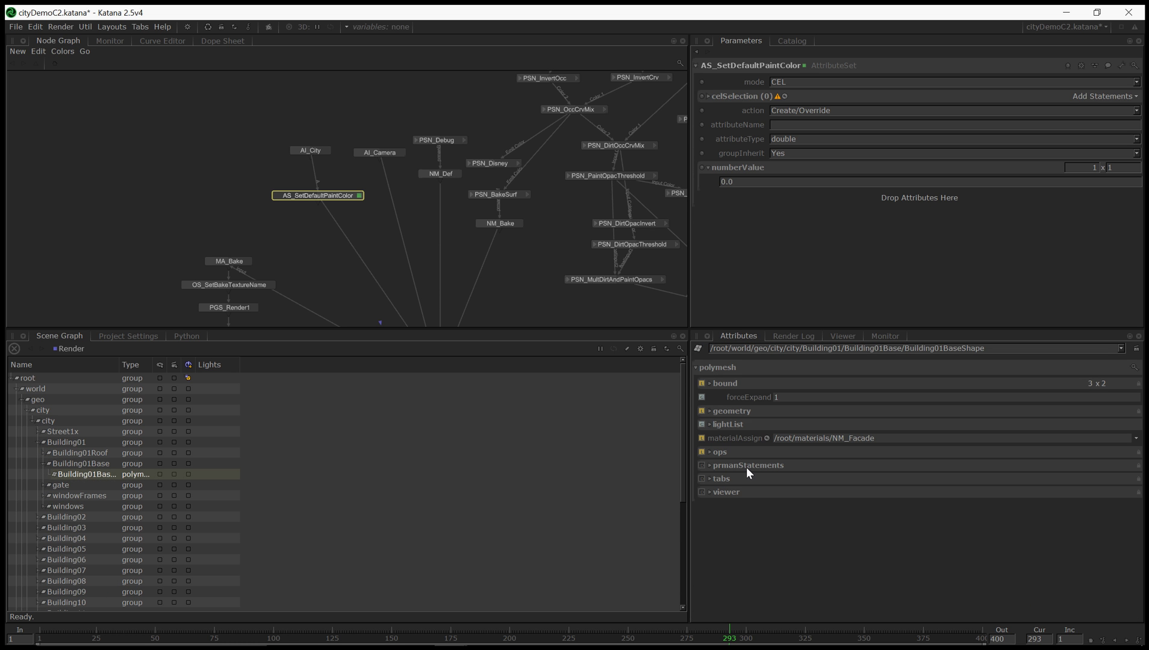
left_click(709, 410)
left_click(715, 424)
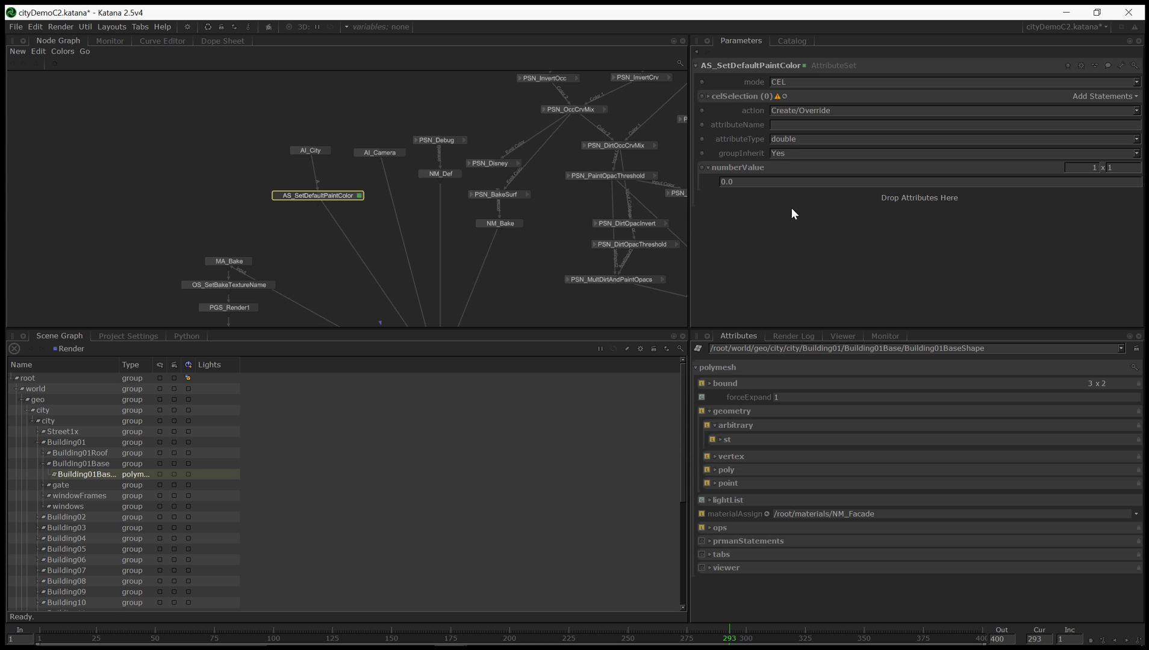
Set AS_SetDefaultPaintColor's attributeName to geometry.arbitrary.paintColor
type("geom")
key("BackSpace")
key("BackSpace")
key("BackSpace")
type("ometry.a")
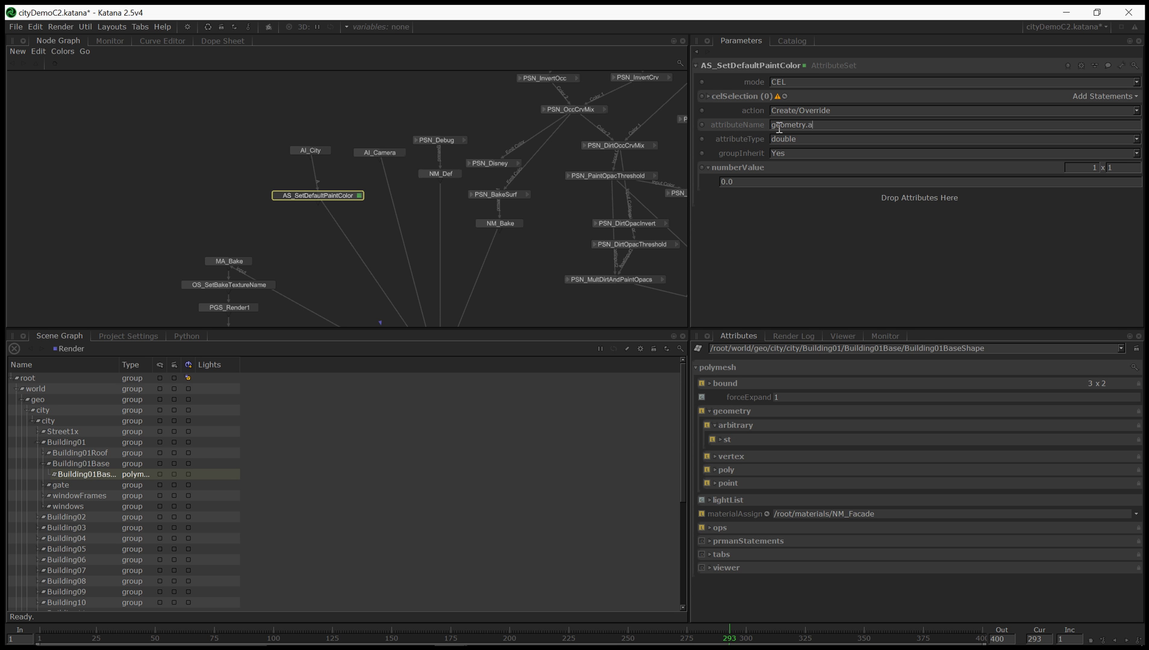
type("rbitrary.paintColor")
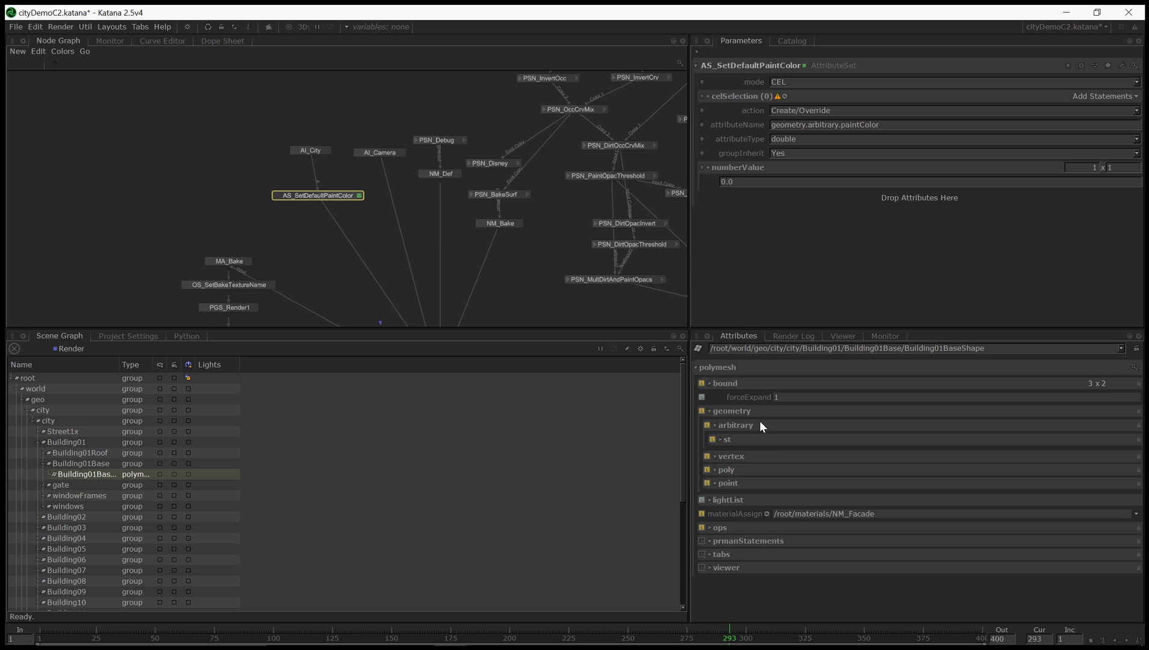
left_click(708, 98)
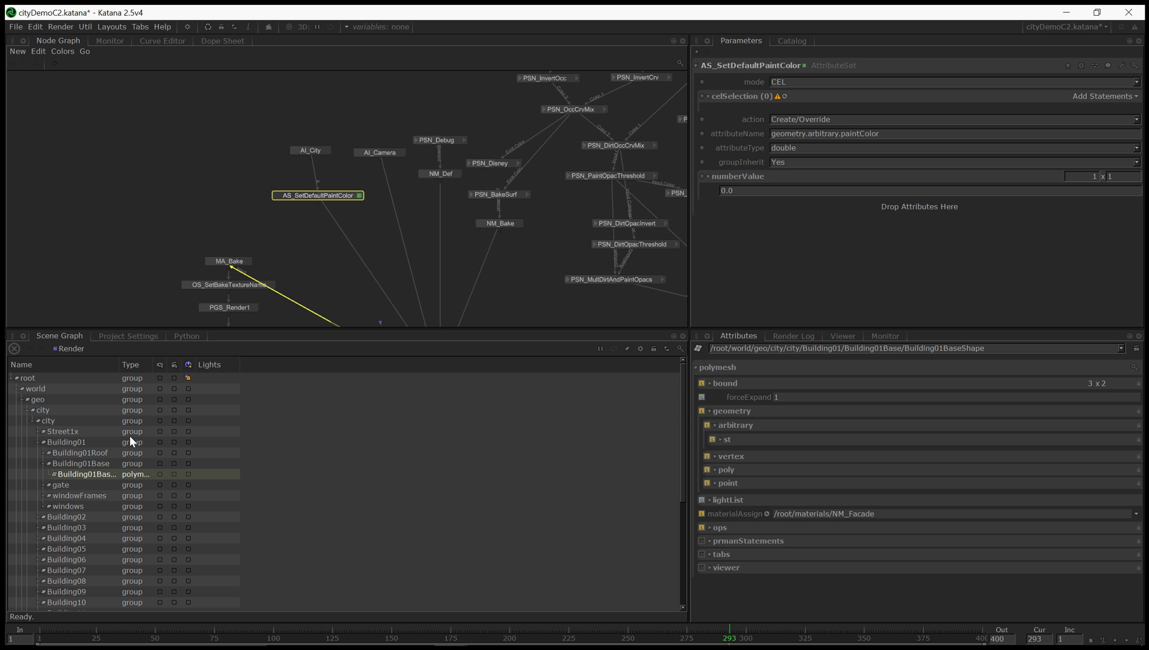
left_click(49, 421)
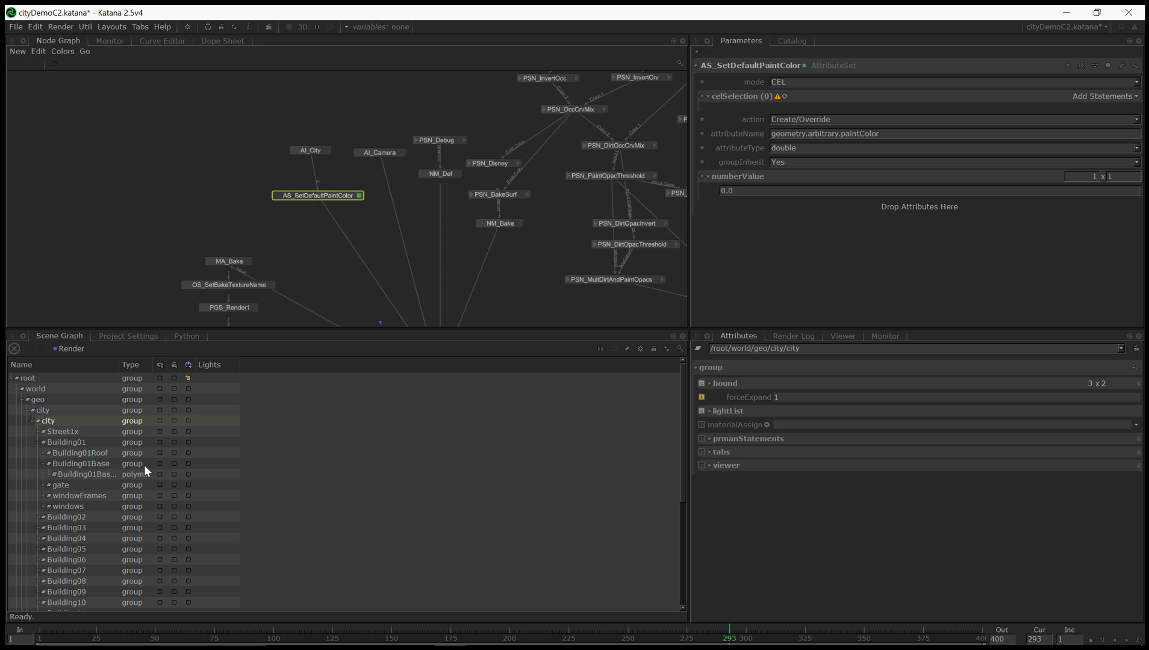
left_click(1092, 95)
left_click(1077, 129)
scroll(356, 311, "up", 3)
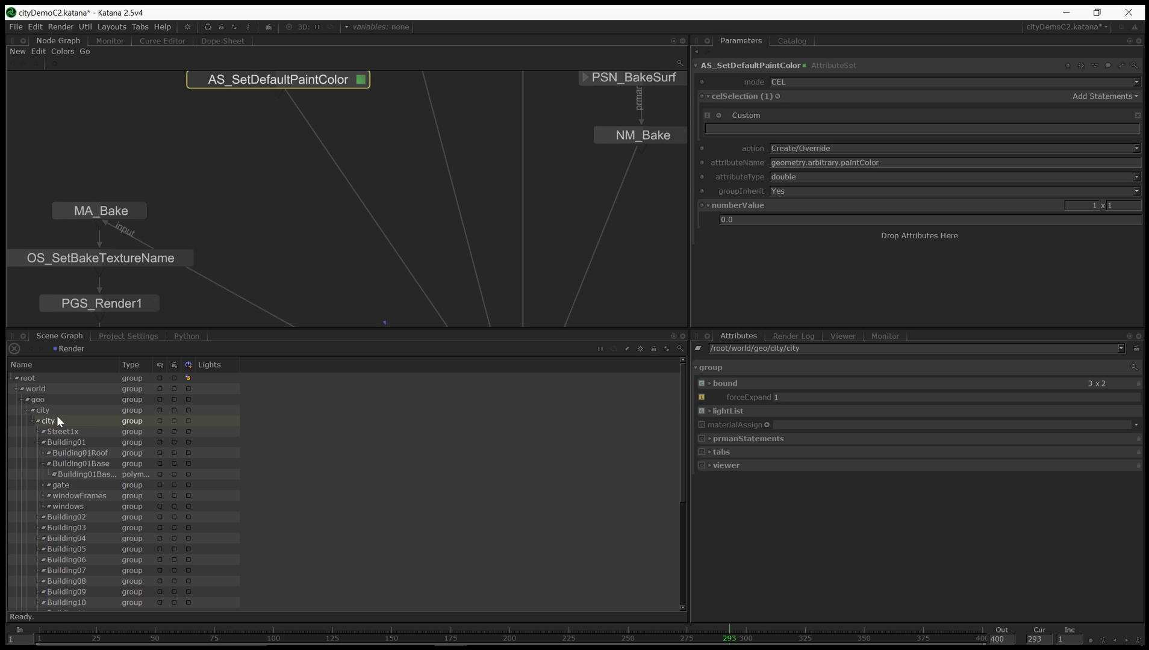
mouse_move(56, 417)
left_mouse_down()
mouse_move(837, 207)
mouse_move(777, 147)
mouse_move(778, 131)
left_mouse_up()
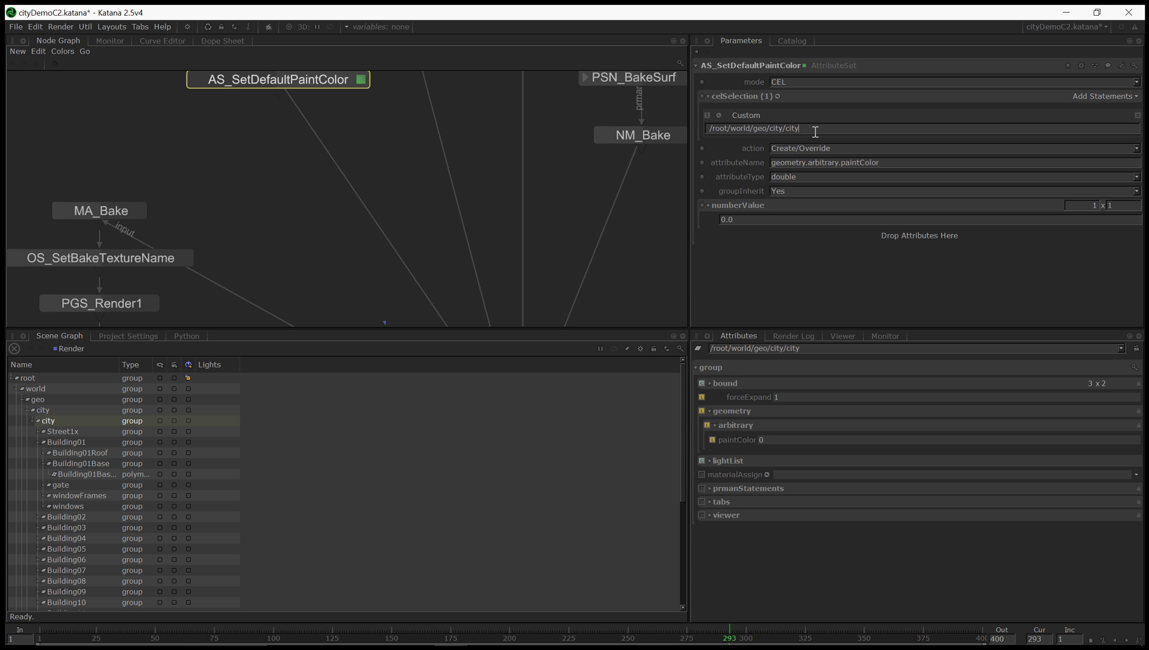
type("//*")
key("BackSpace")
key("BackSpace")
key("BackSpace")
key("BackSpace")
key("BackSpace")
key("BackSpace")
type("/*{}")
type("@type")
type(" == ")
type("\"p")
type("olymesh")
type("\"")
left_click(638, 285)
left_click(93, 453)
left_click(97, 473)
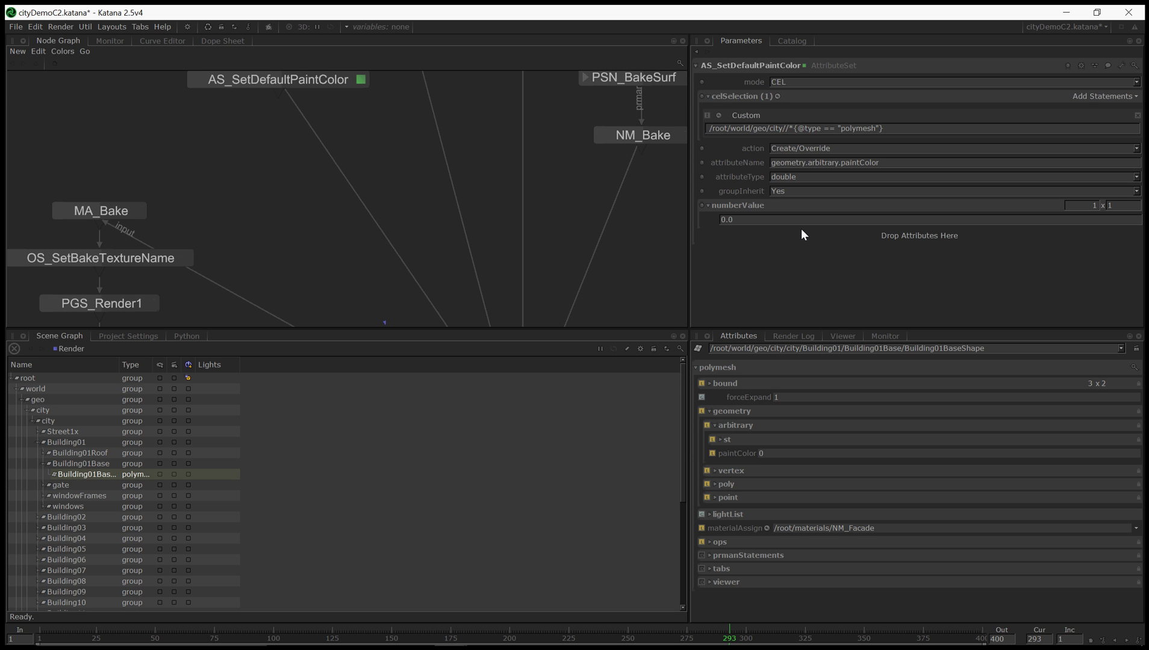
Change paintColor's attributeType to group
left_click(794, 177)
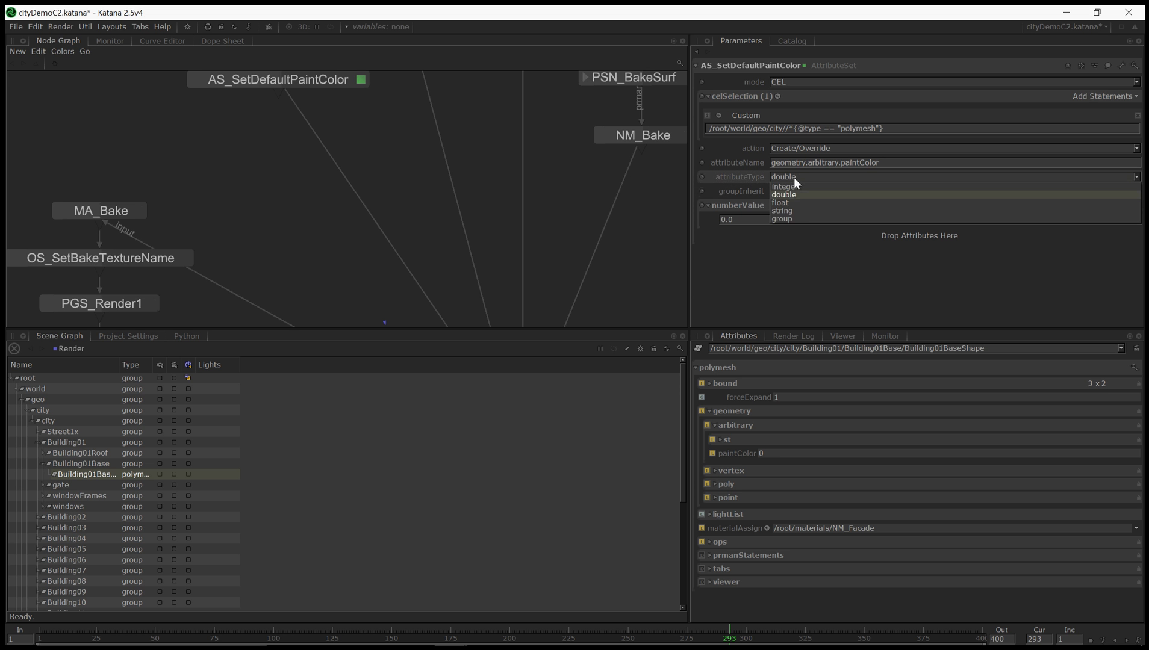
left_click(799, 218)
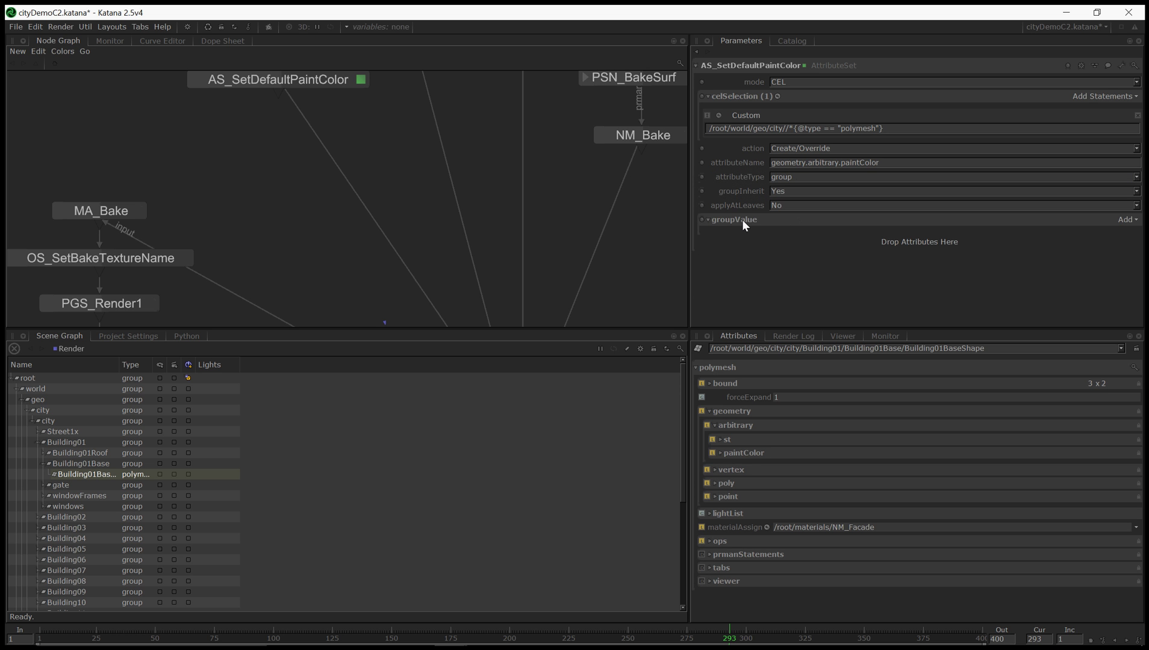
left_click(743, 221)
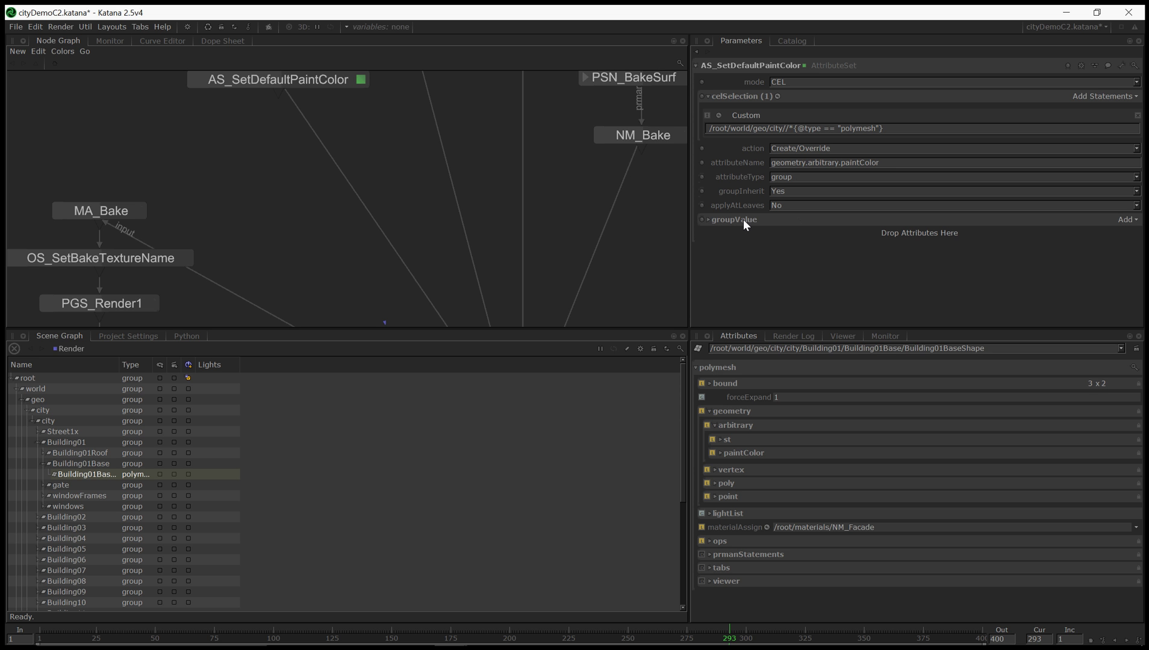
Add a string parameter named scope to the group value, set to primitive
left_click(1126, 219)
left_click(1111, 244)
right_click(731, 256)
key("Escape")
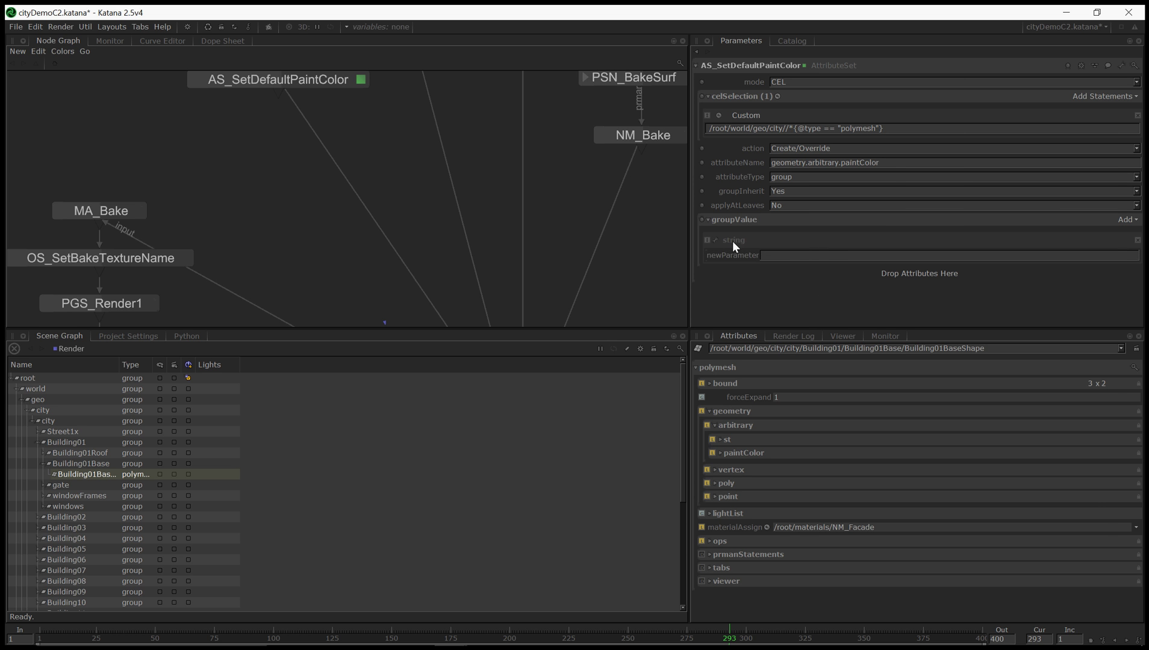
right_click(715, 240)
left_click(738, 253)
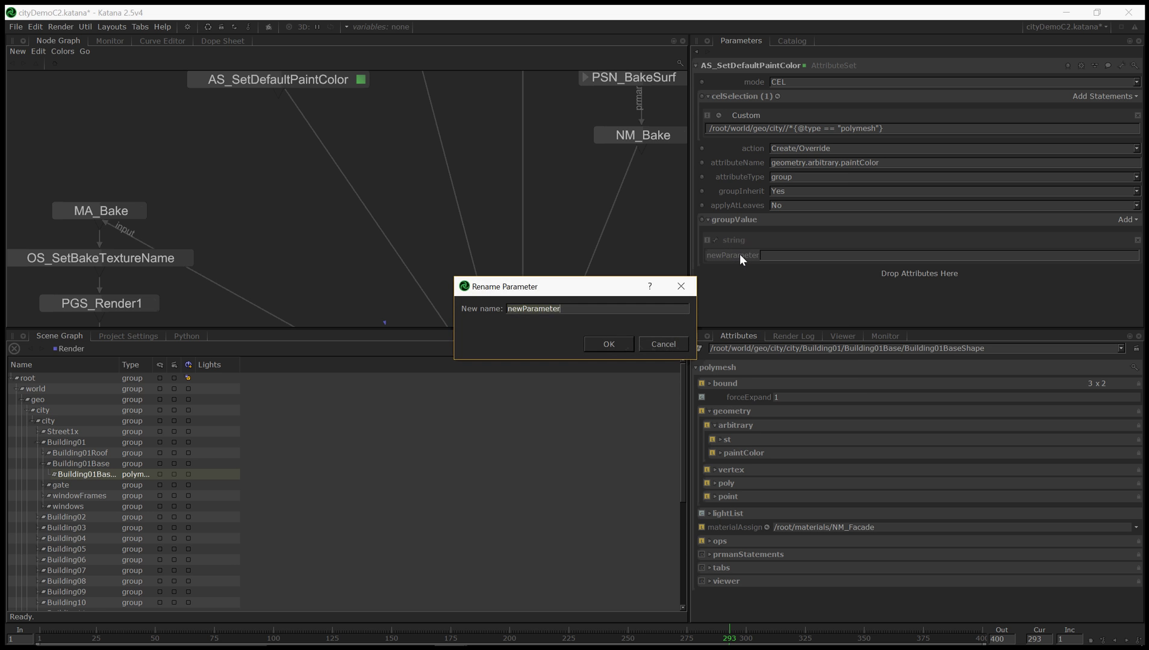
type("scope")
left_click(609, 343)
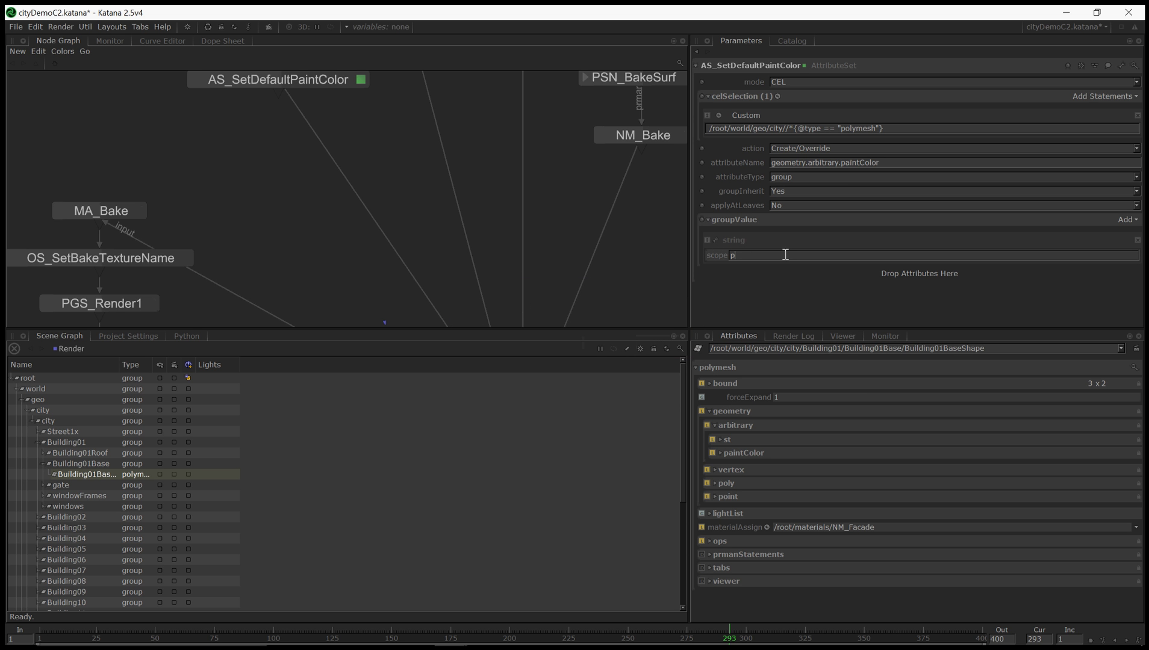
left_click(785, 254)
type("primitive")
Add a colour parameter named value to paintColor's group
left_click(1127, 220)
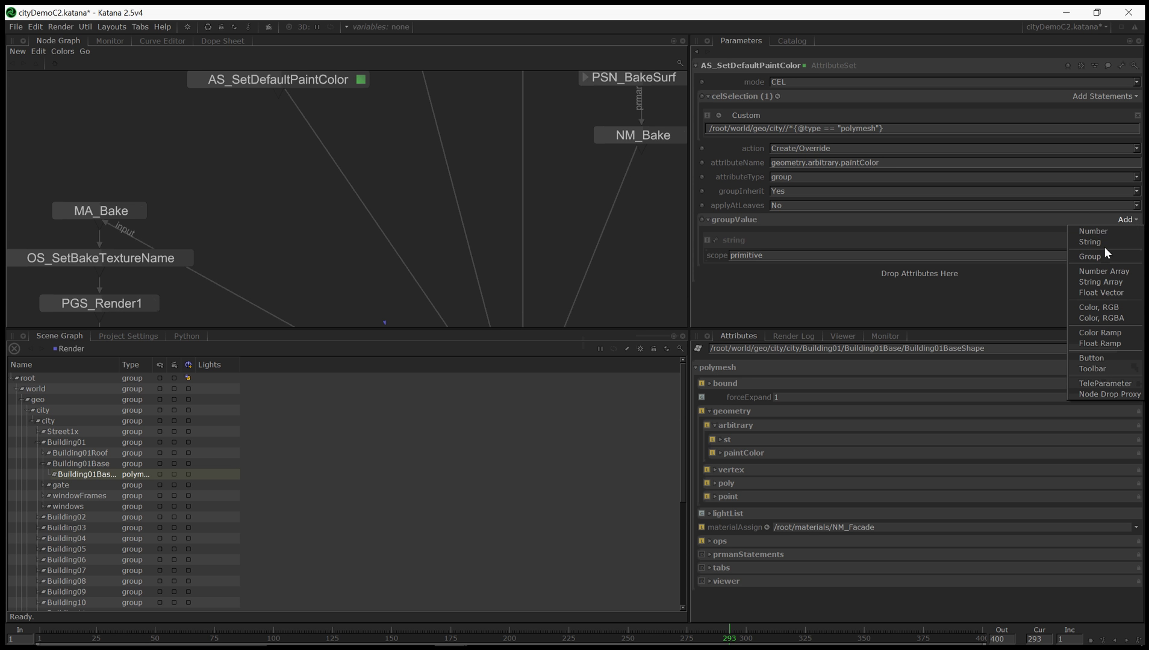
left_click(1122, 307)
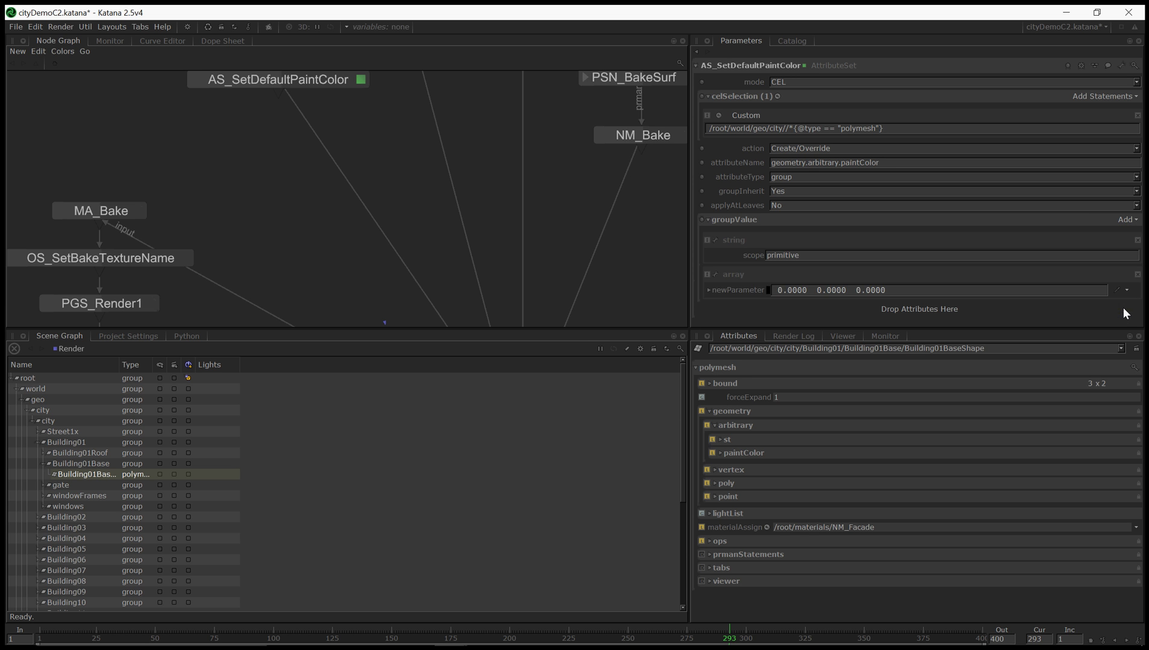
right_click(715, 281)
left_click(739, 287)
type("value")
key("Return")
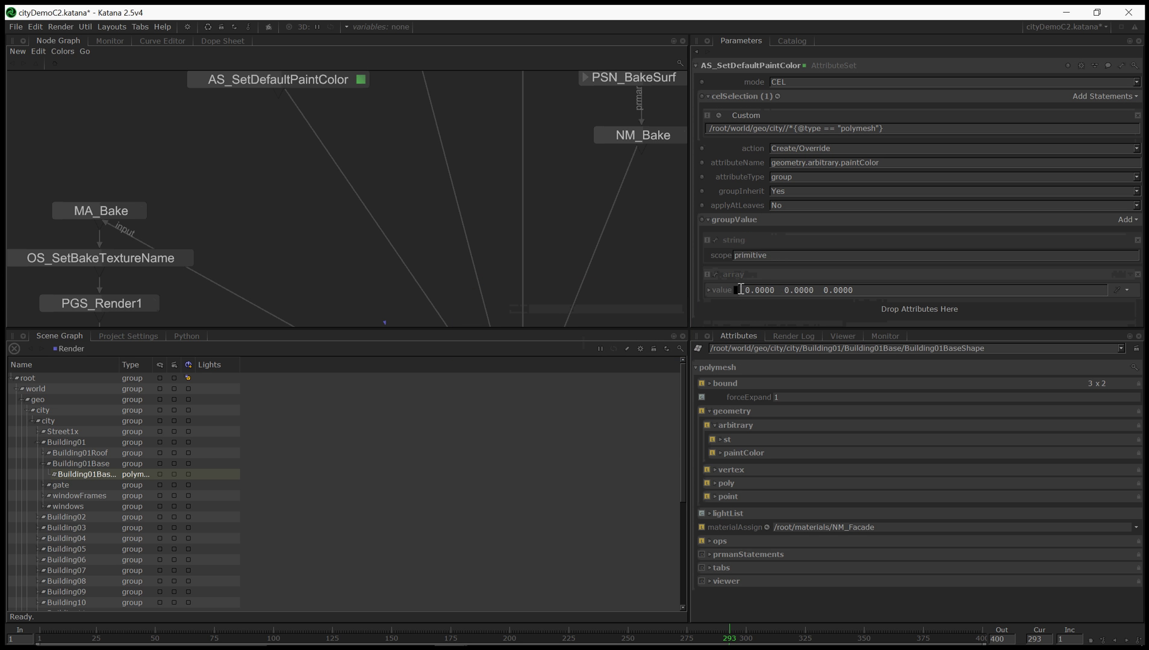
Set value to the red 0.5687 0.0745 0.0745
left_click(735, 289)
left_click(544, 344)
left_click_drag(544, 343, 507, 327)
left_click(593, 402)
scroll(320, 251, "down", 5)
scroll(311, 212, "up", 5)
middle_click_drag(310, 212, 345, 312)
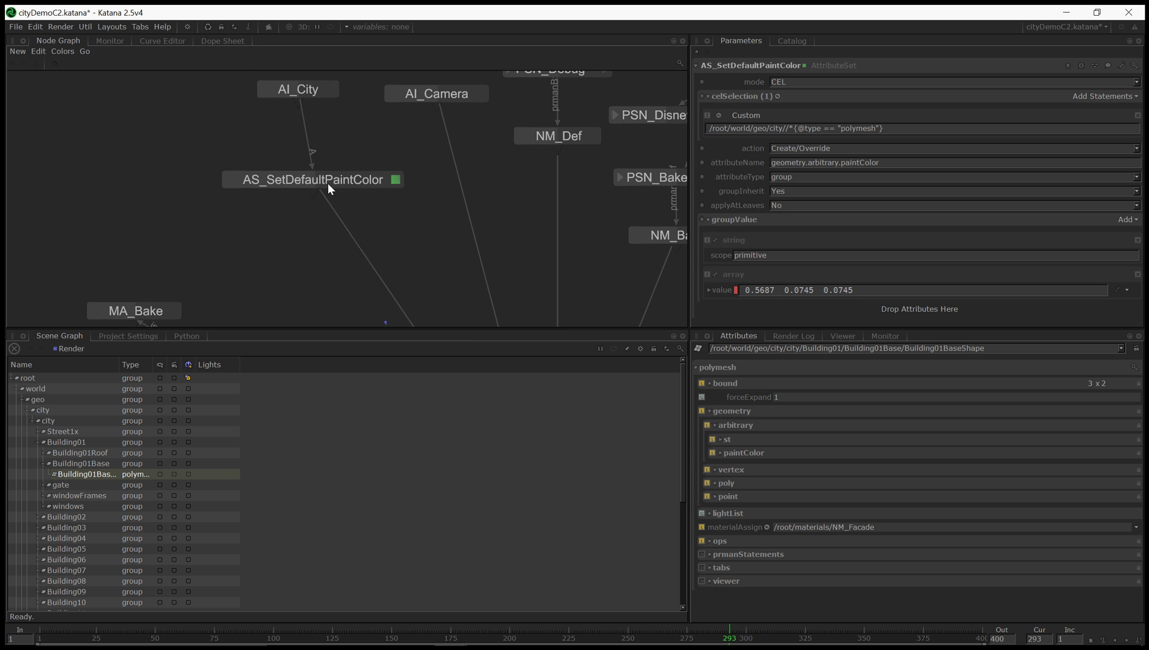
Move AS_SetDefaultPaintColor directly below AI_City
left_click_drag(326, 180, 317, 147)
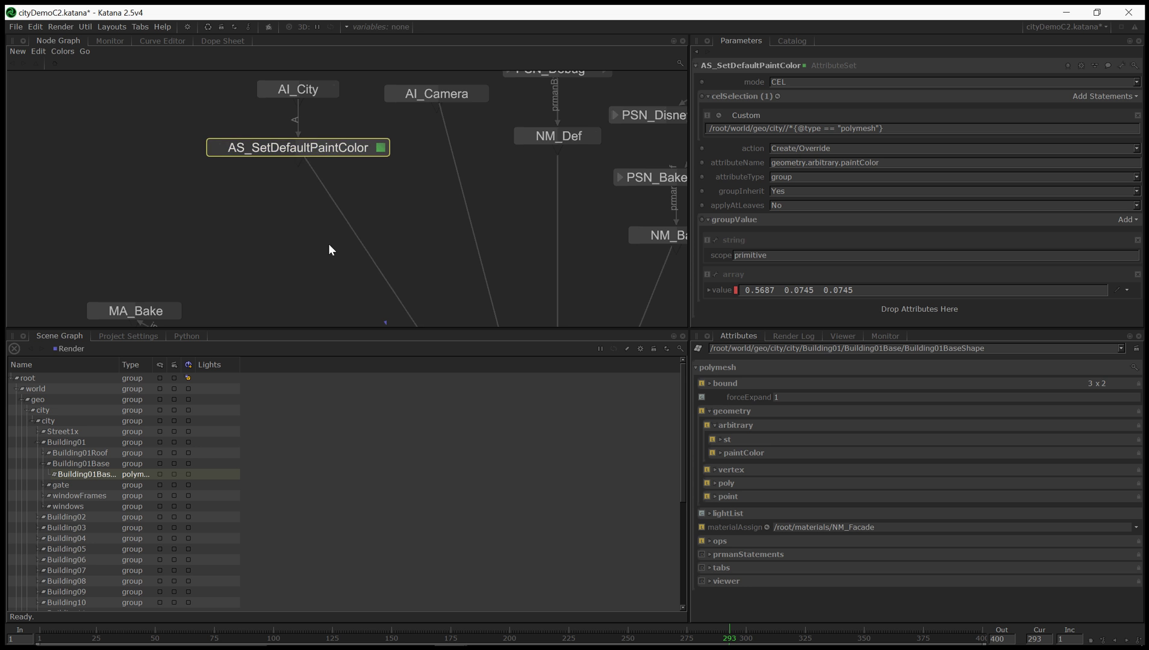
middle_click_drag(323, 277, 382, 276)
scroll(362, 252, "down", 3)
Preview render from the Render node and compare the red-tinted result in the Catalog
left_click(397, 273)
right_click(399, 274)
left_click(428, 291)
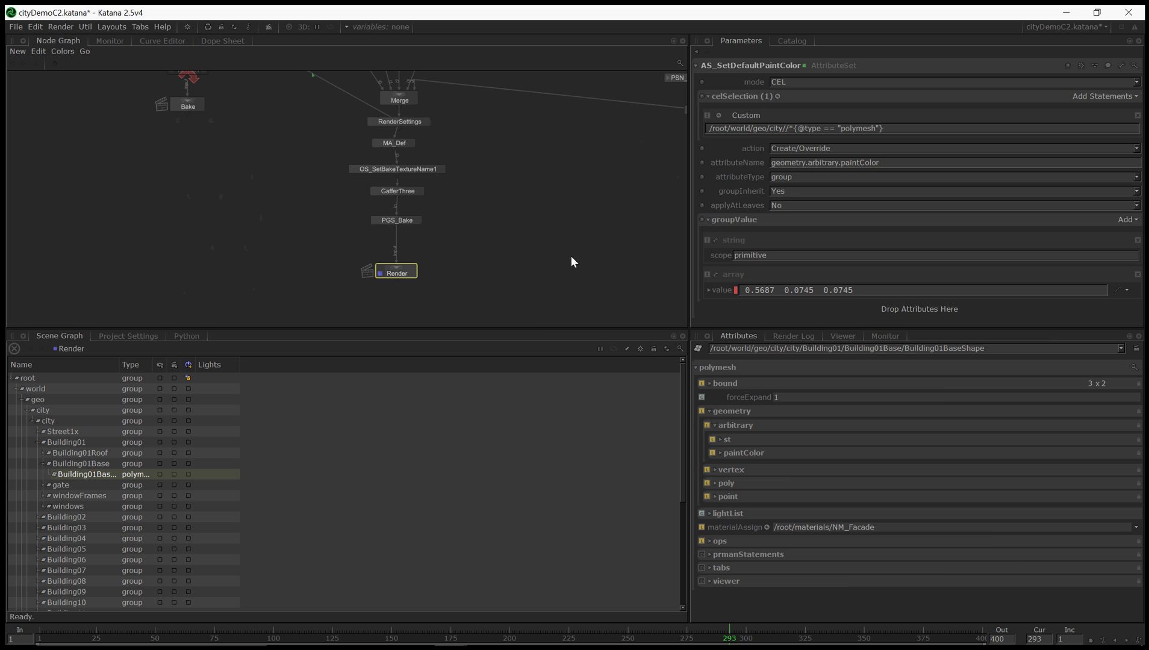
left_click(790, 42)
left_click(884, 336)
left_click_drag(725, 106, 954, 581)
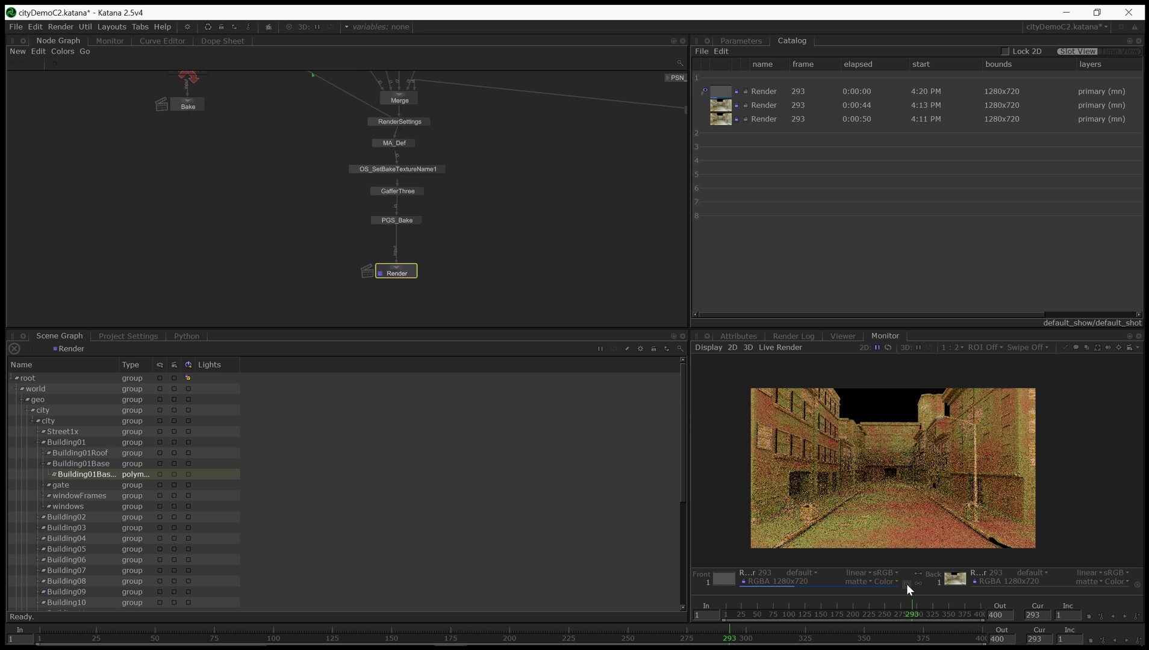
Desaturate AS_SetDefaultPaintColor's value to neutral grey 0.2537 0.2537 0.2537
middle_click_drag(307, 213, 444, 345)
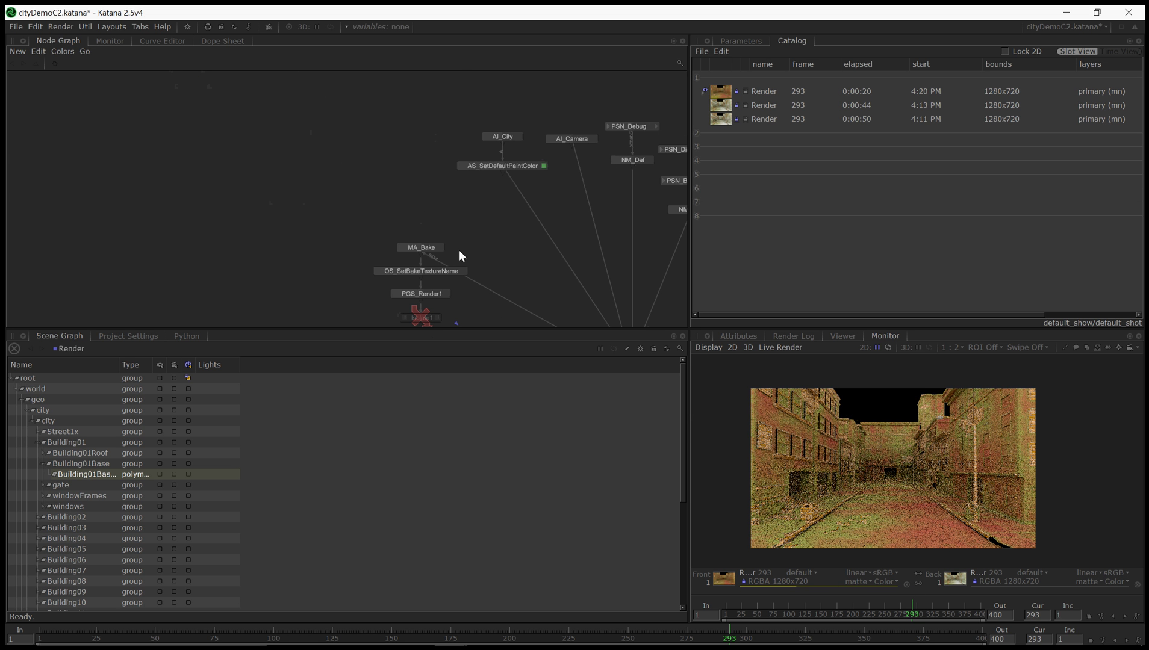
left_click(518, 167)
left_click(740, 42)
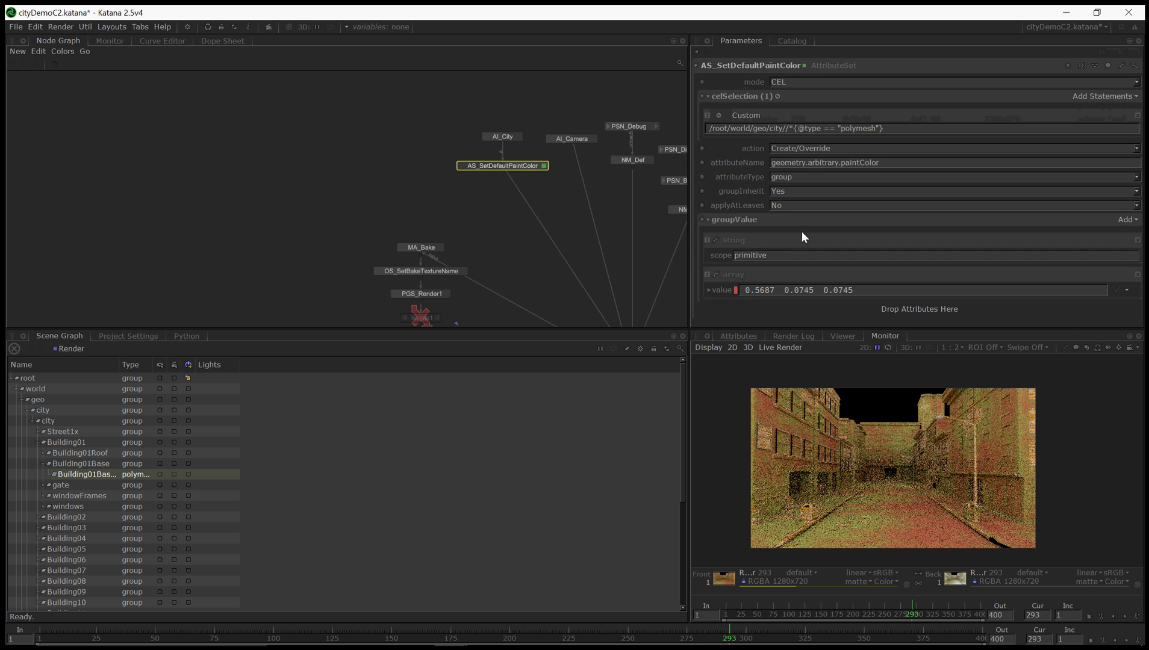
left_click(735, 289)
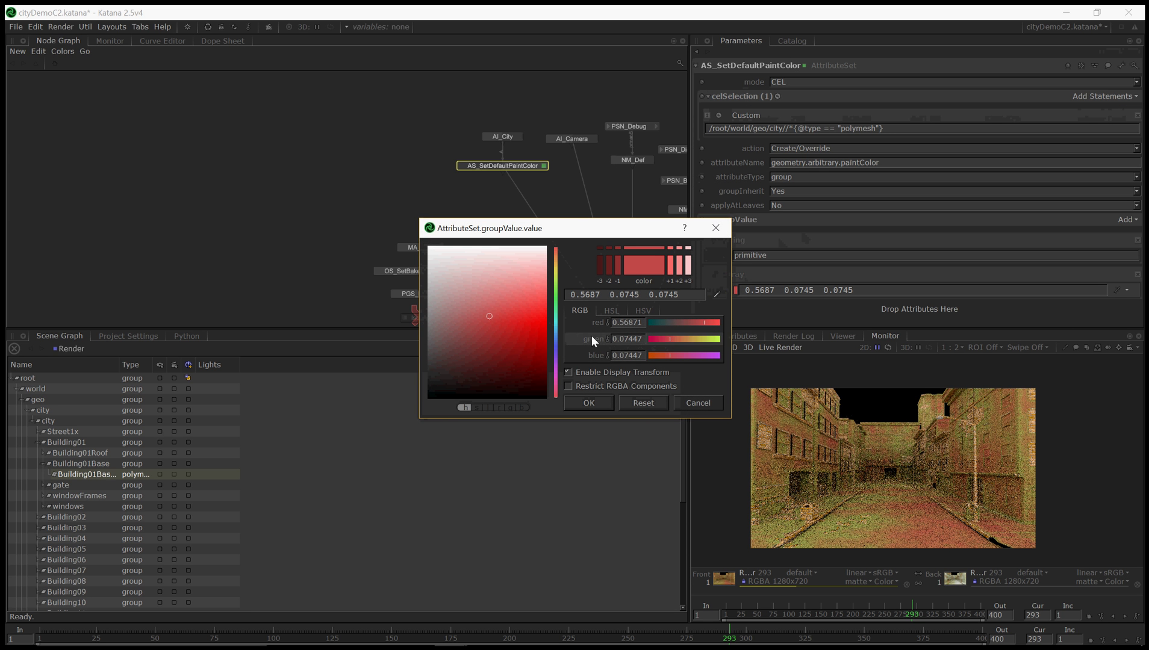
left_click(611, 311)
left_click_drag(679, 339, 569, 330)
left_click(594, 408)
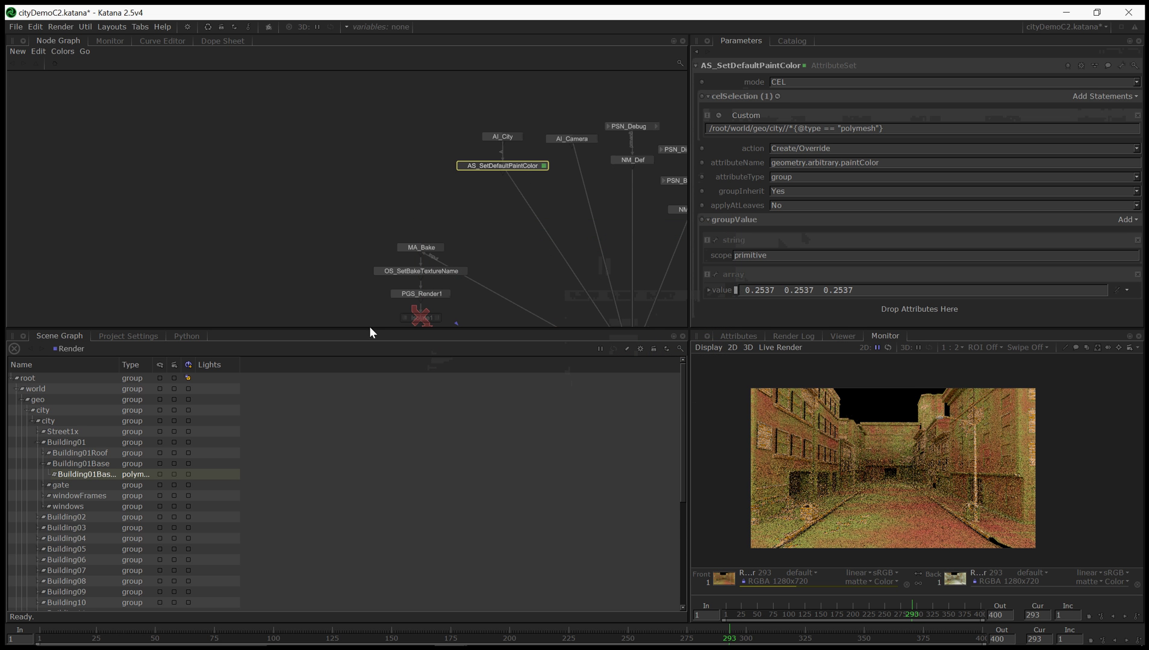
Collapse Building01 in the Scene Graph and select AS_SetDefaultPaintColor
left_click(43, 443)
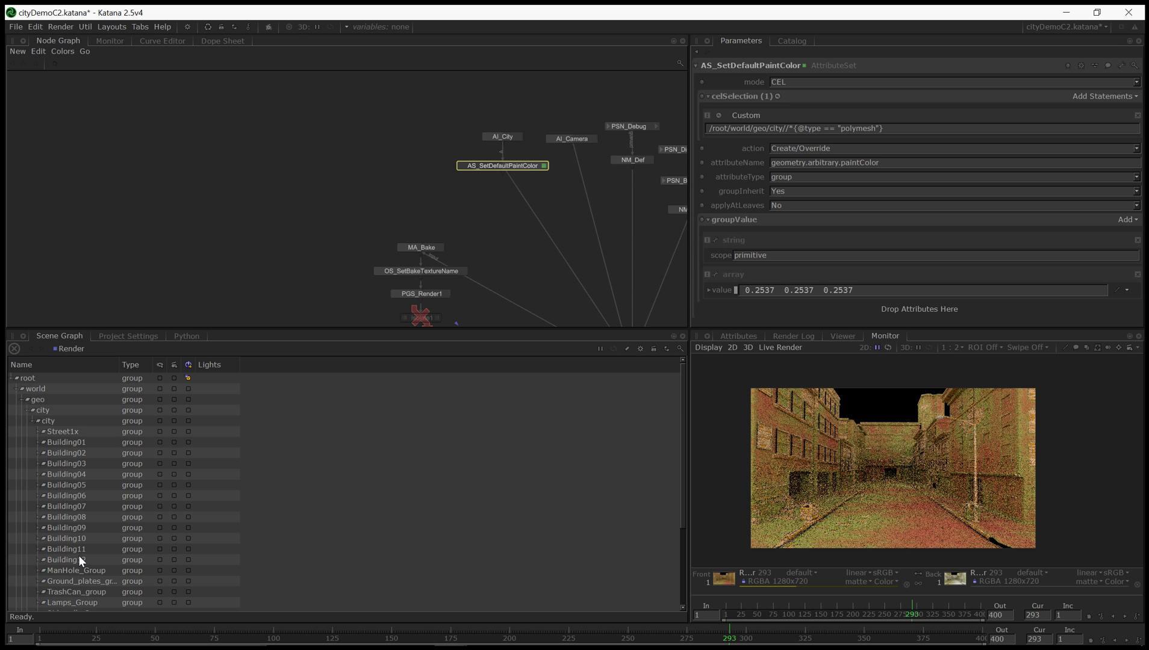
middle_click_drag(425, 284, 393, 292)
left_click(465, 220)
left_click(479, 173)
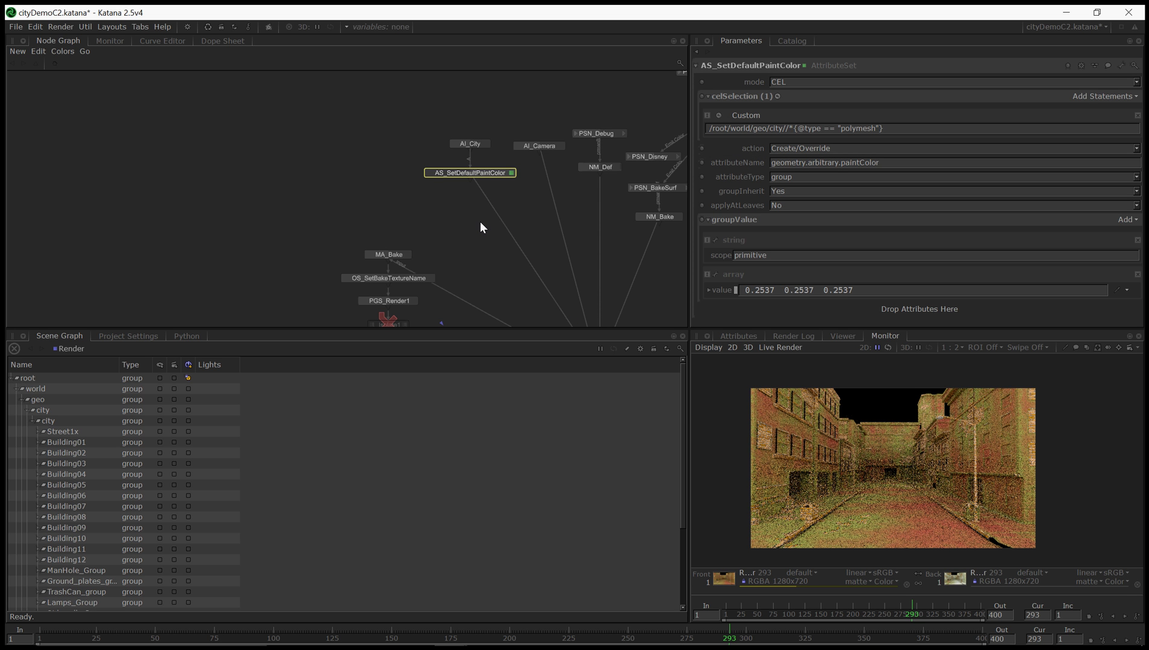
Insert a GroupStack node on the wire below AS_SetDefaultPaintColor and edit it
key("Tab")
type("grou")
key("Down")
key("Return")
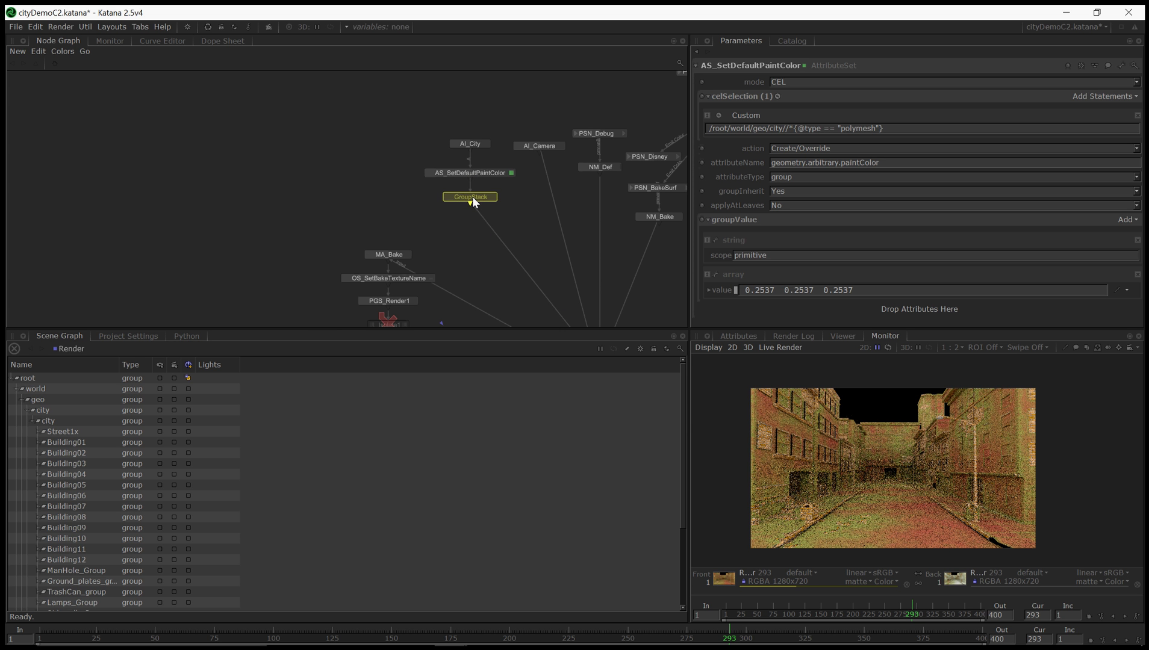
left_click(476, 198)
key("e")
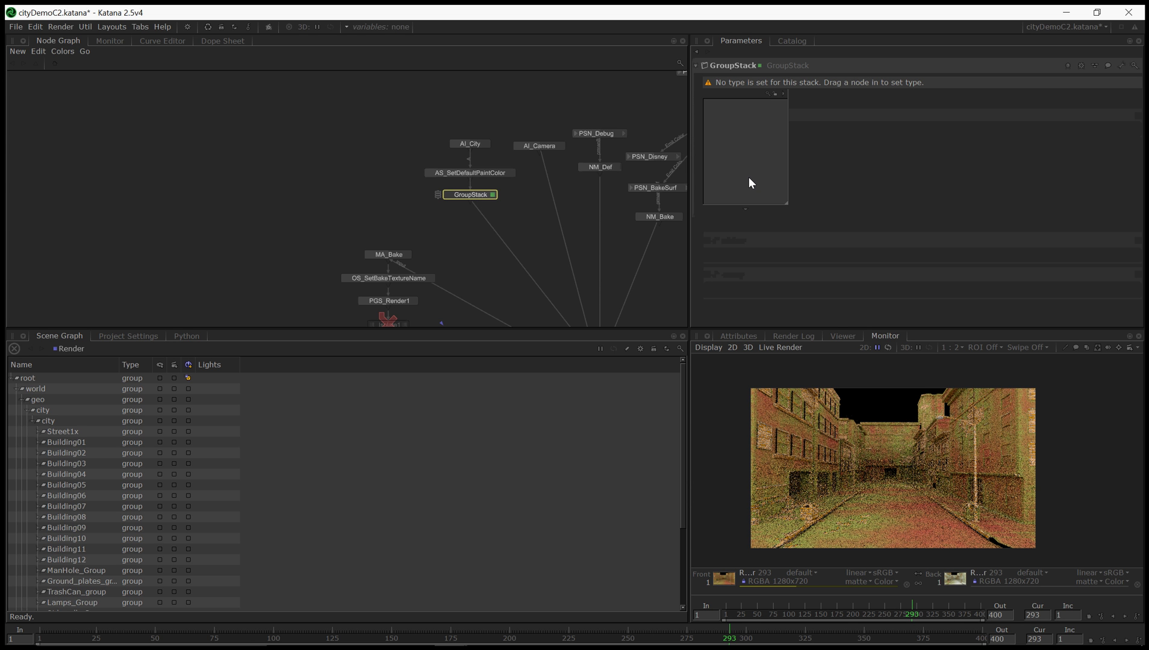
left_click(494, 174)
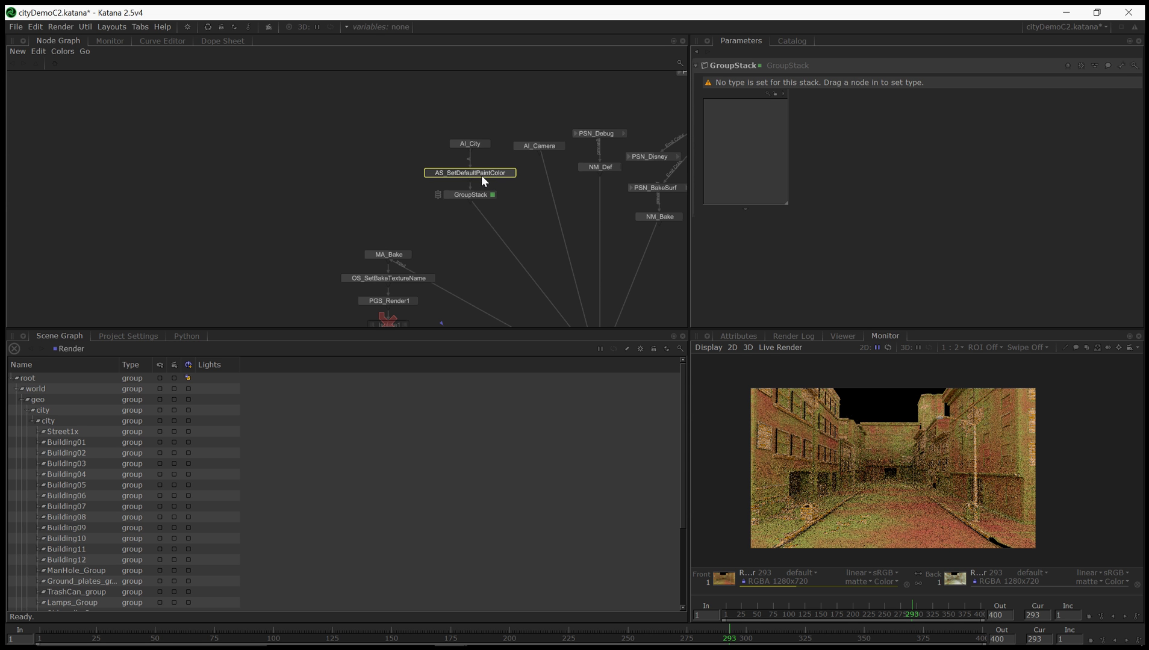
Paste the default paint colour AttributeSet into the GroupStack and rename it AS_SetPcBldg01
left_click(476, 196)
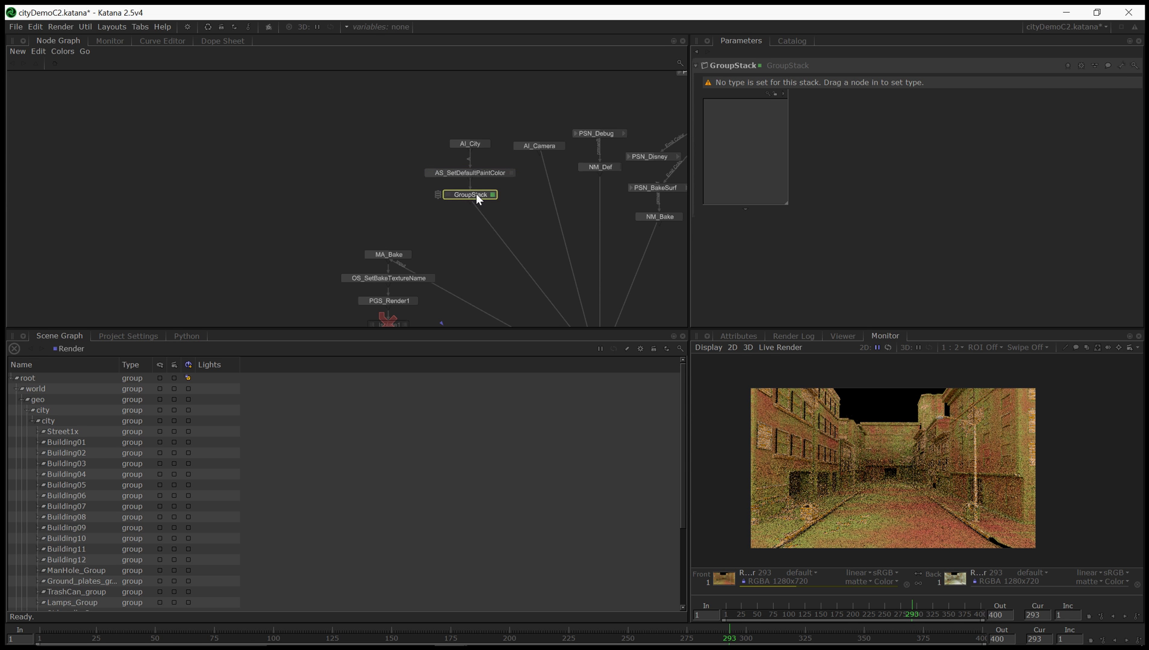
left_click(749, 137)
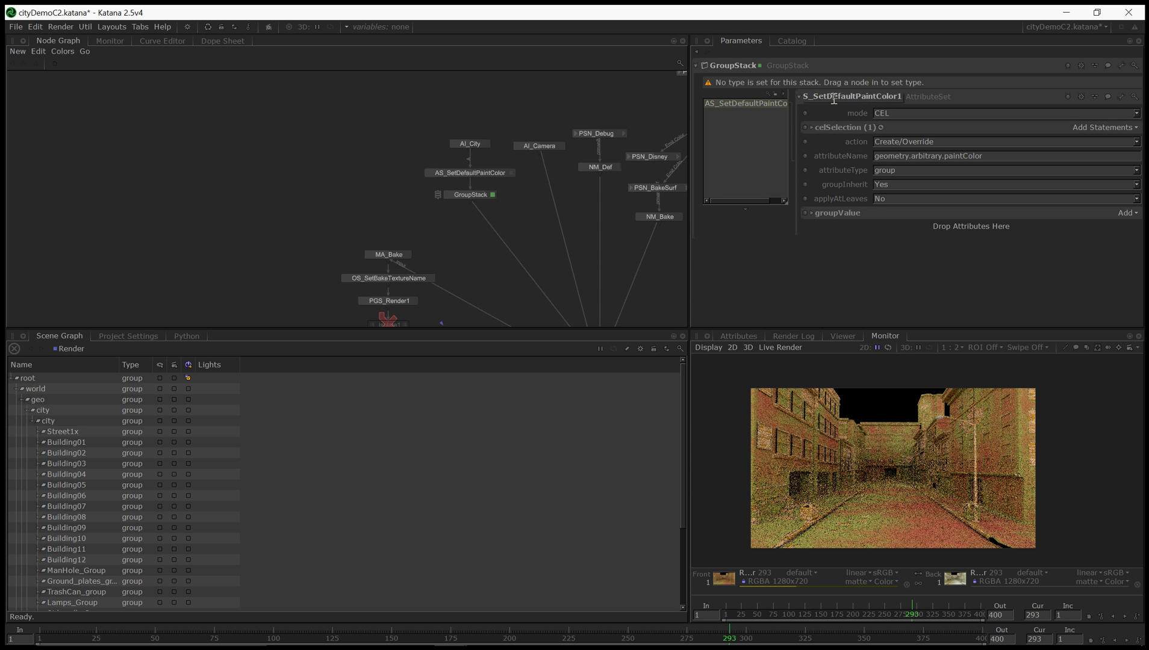
left_click_drag(833, 100, 943, 100)
type("Bldg")
key("BackSpace")
key("BackSpace")
key("BackSpace")
key("BackSpace")
type("PcBldg01")
key("Return")
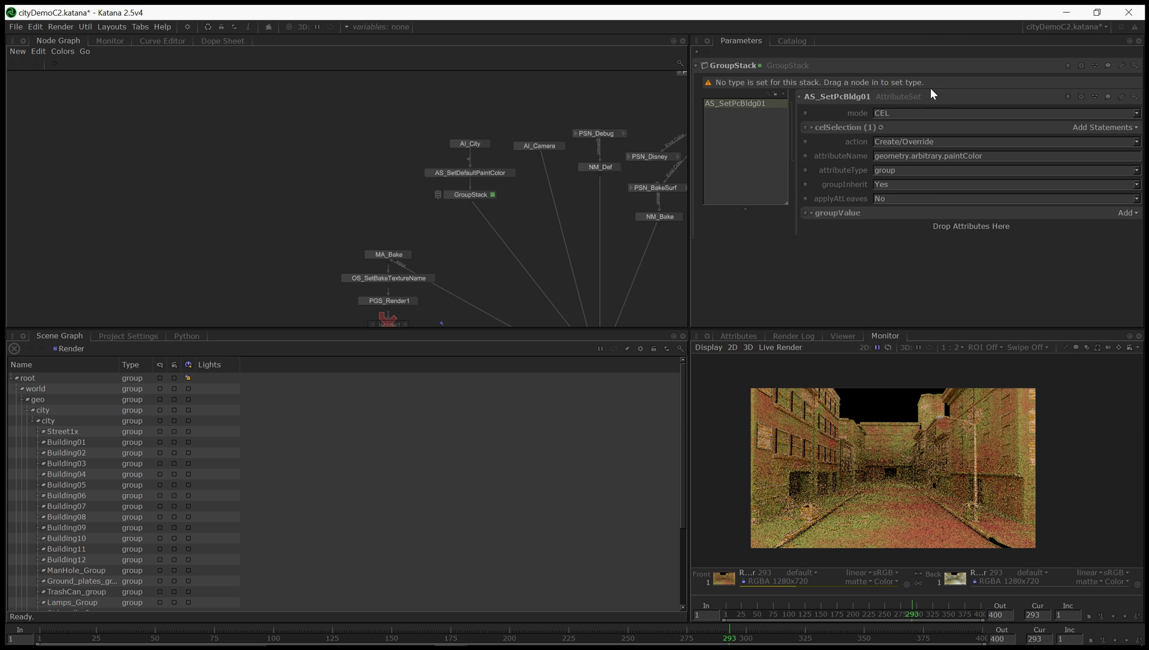
Set the AttributeSet's CEL path to the full Building01 location
left_click(814, 128)
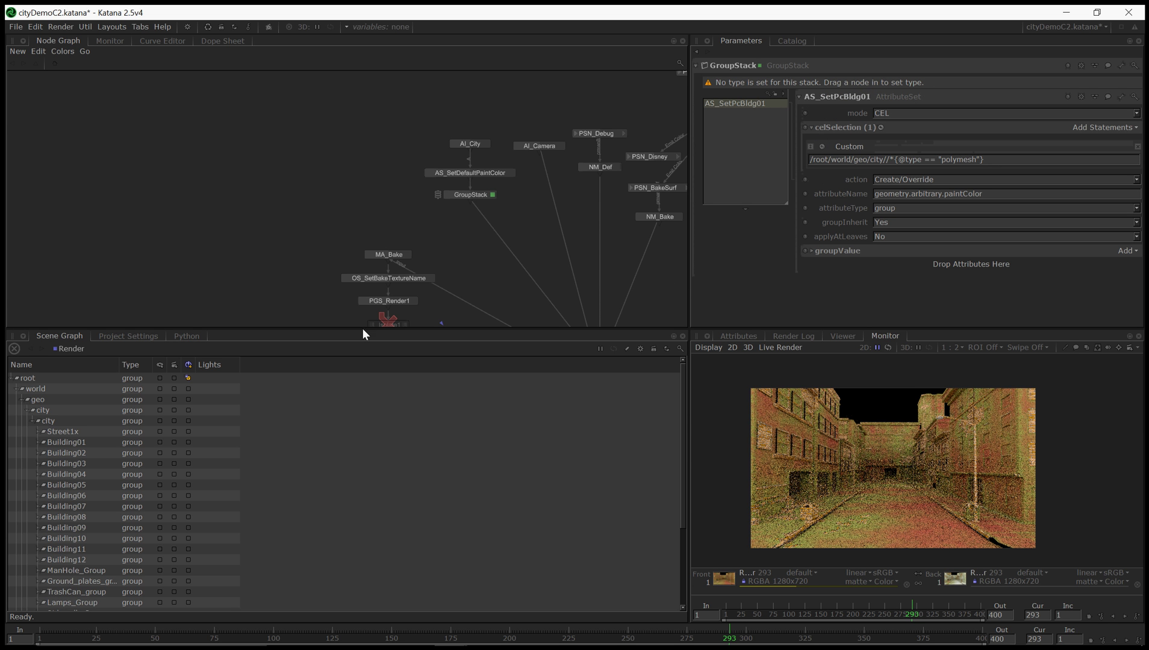
left_click(81, 443)
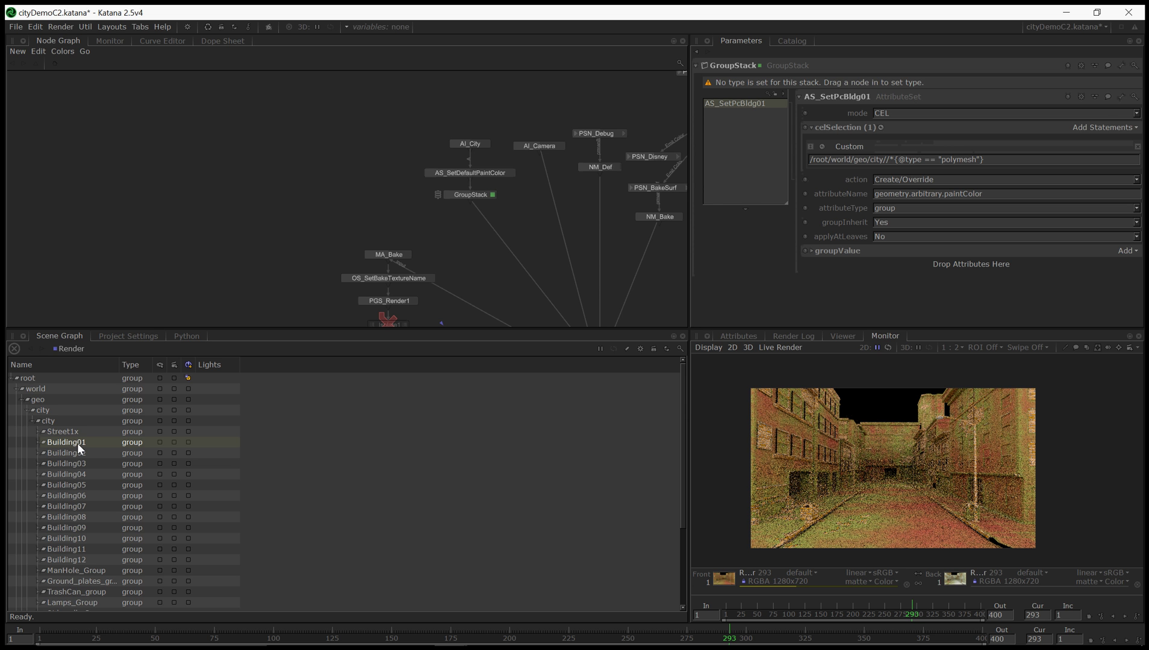
left_click_drag(78, 443, 829, 157)
left_click_drag(985, 160, 1140, 161)
key("ctrl+c")
key("BackSpace")
left_click_drag(883, 160, 795, 163)
key("ctrl+v")
Pick a blue groupValue paint colour of 0.0500 0.5905 0.6625
left_click(812, 251)
scroll(858, 282, "down", 1)
left_click(839, 294)
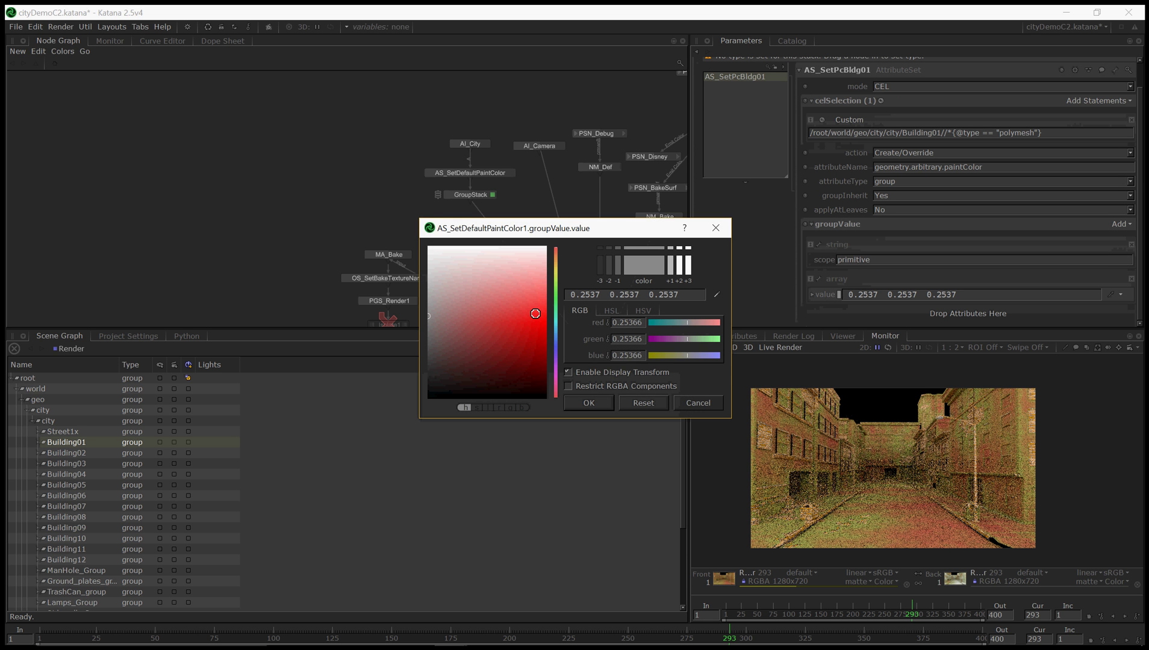
left_click_drag(555, 342, 555, 329)
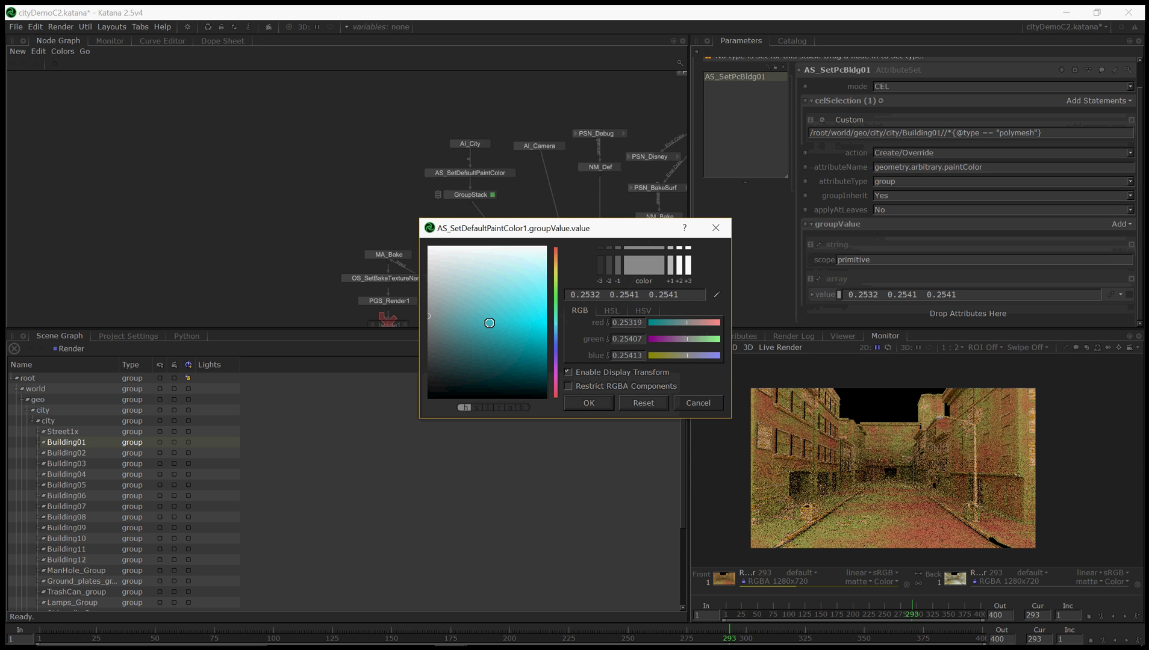
left_click(611, 310)
left_click_drag(659, 339, 692, 340)
left_click(603, 403)
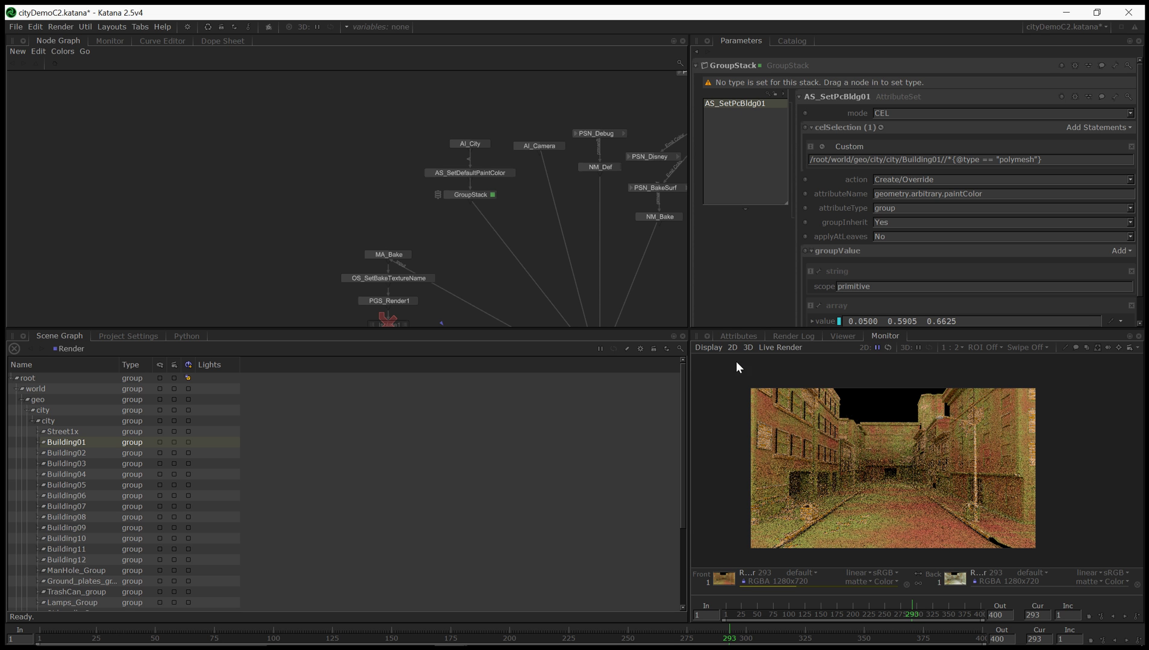
Show the city in the Viewer through the render camera render_cam1Shape
left_click(842, 337)
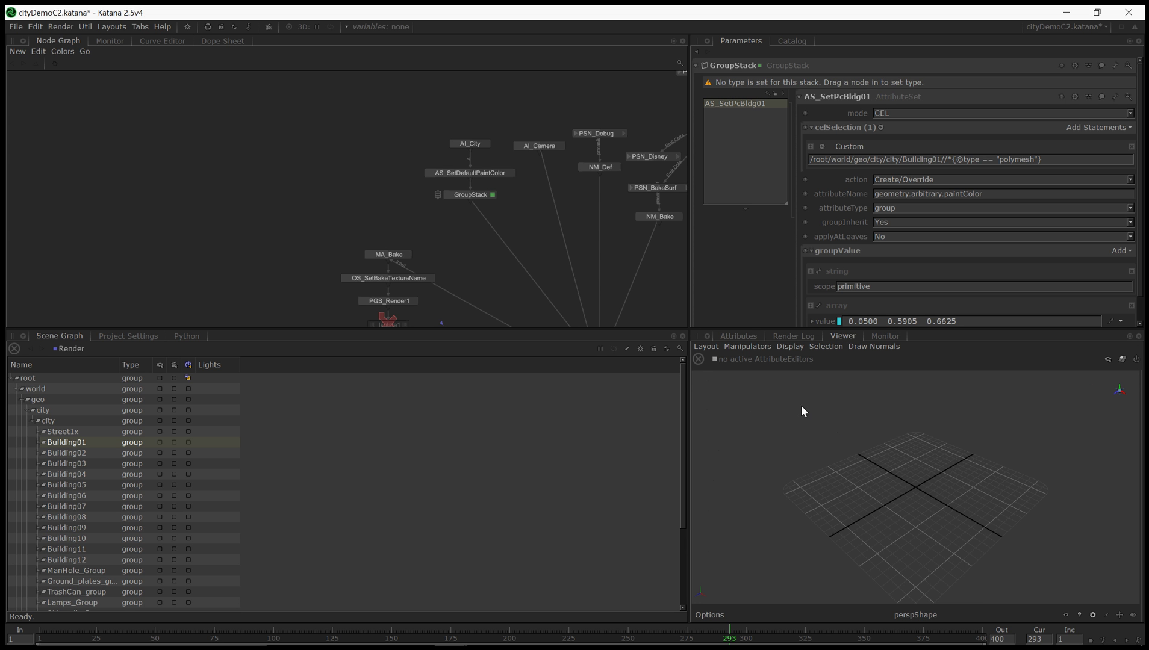
left_click(906, 614)
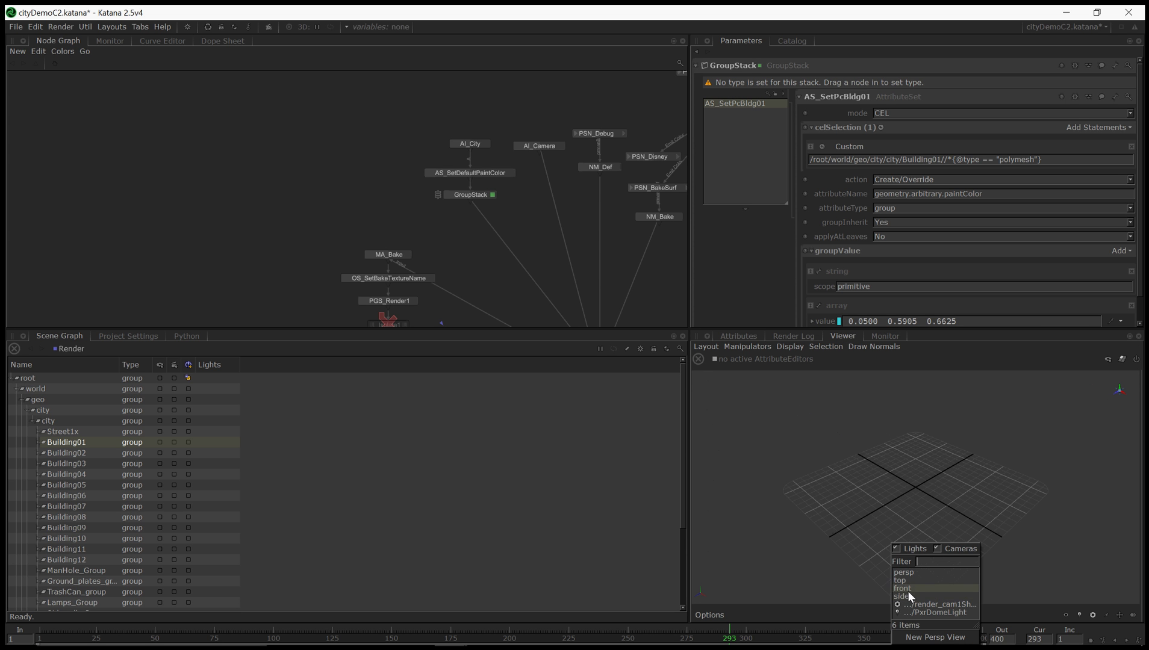
left_click(927, 605)
Expand the city branch in the scene graph down to assembly level
left_click(63, 453)
right_click(54, 421)
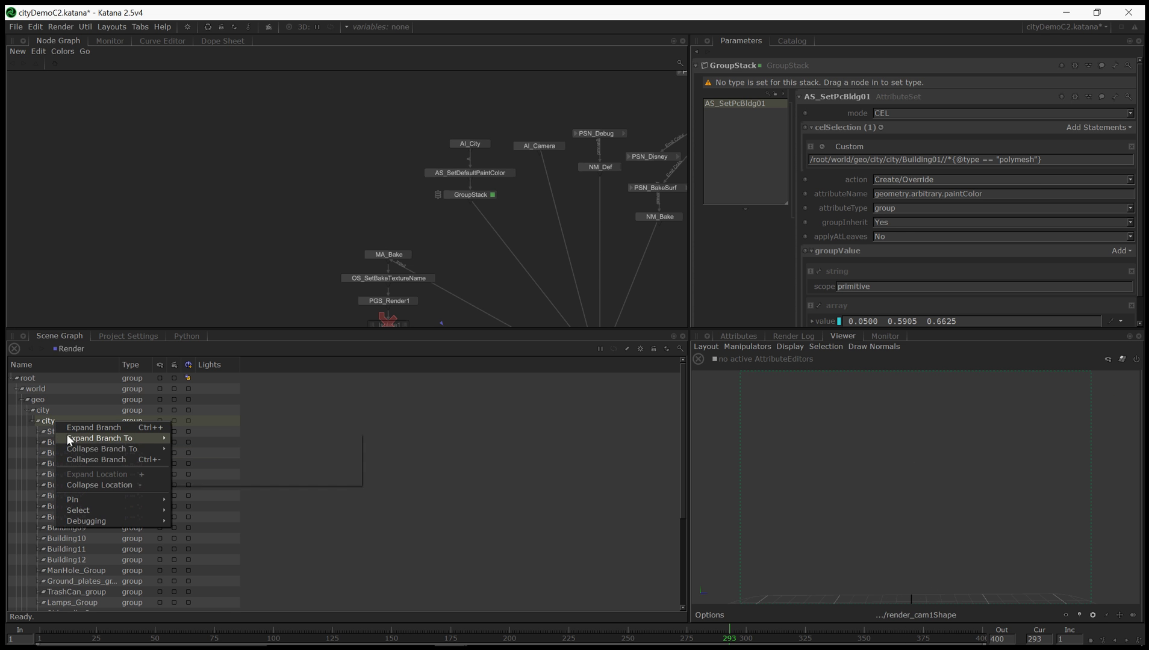
mouse_move(103, 436)
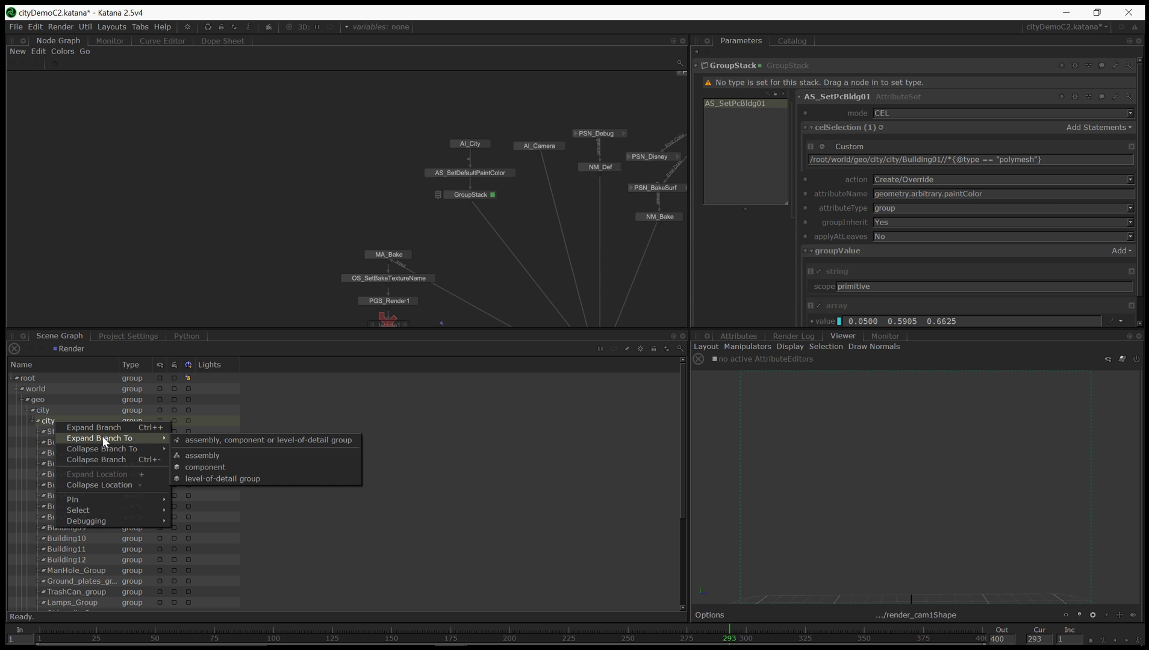
left_click(210, 457)
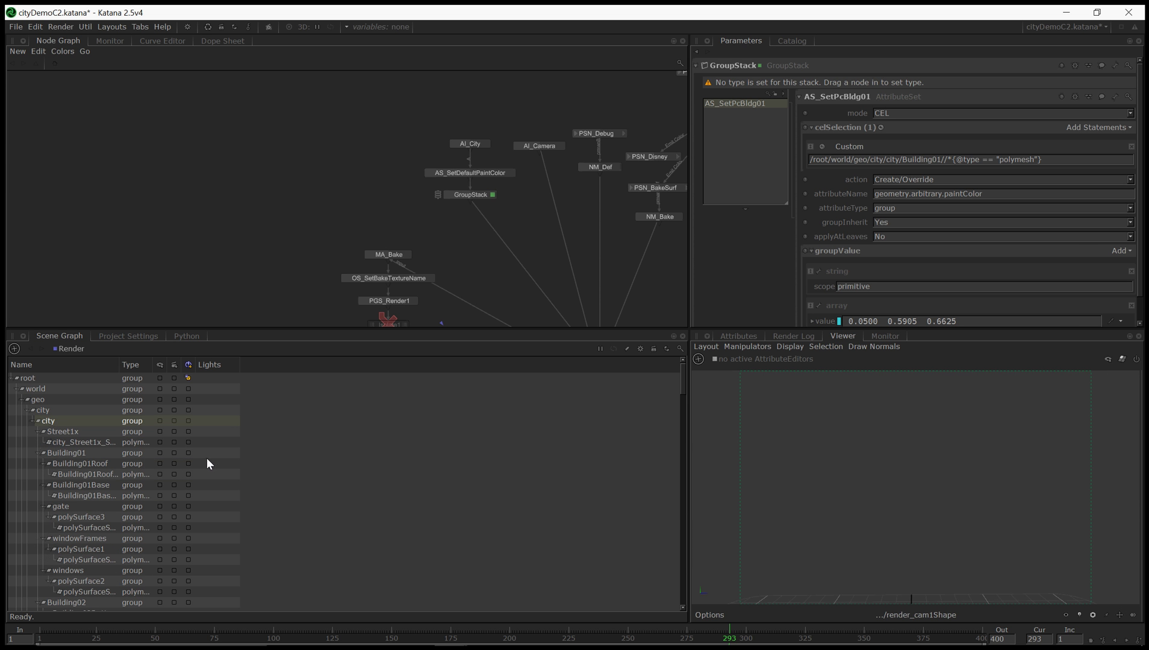
Select buildings in the scene graph and viewer to identify Building12
left_click(87, 456)
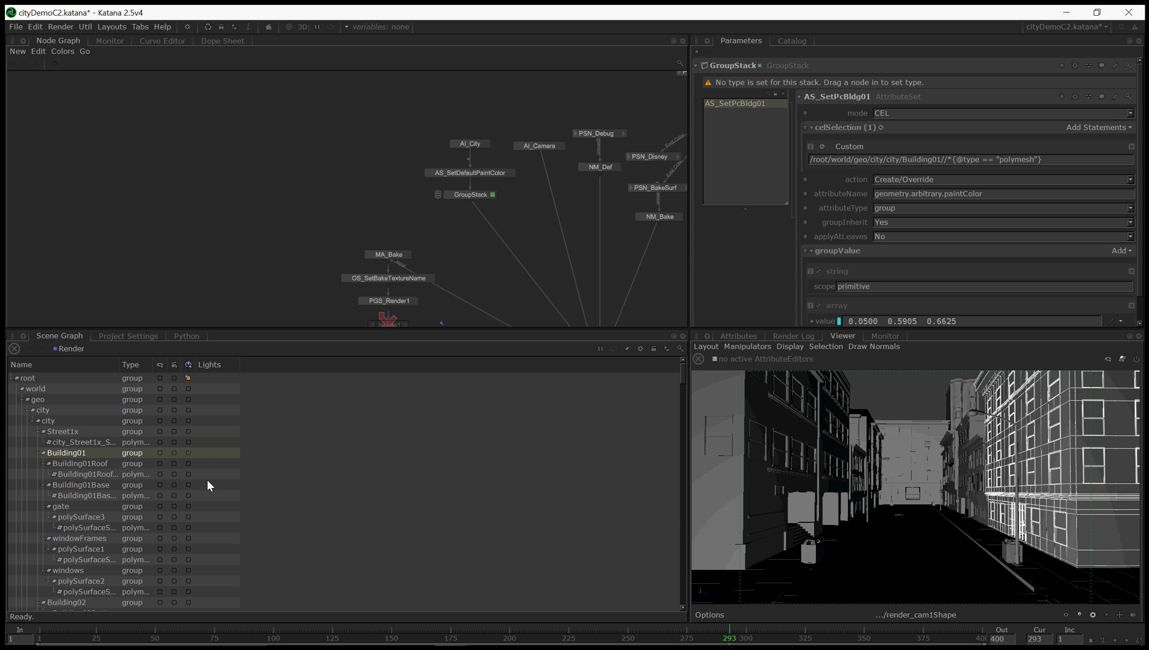
left_click(42, 453)
left_click(62, 464)
left_click(38, 463)
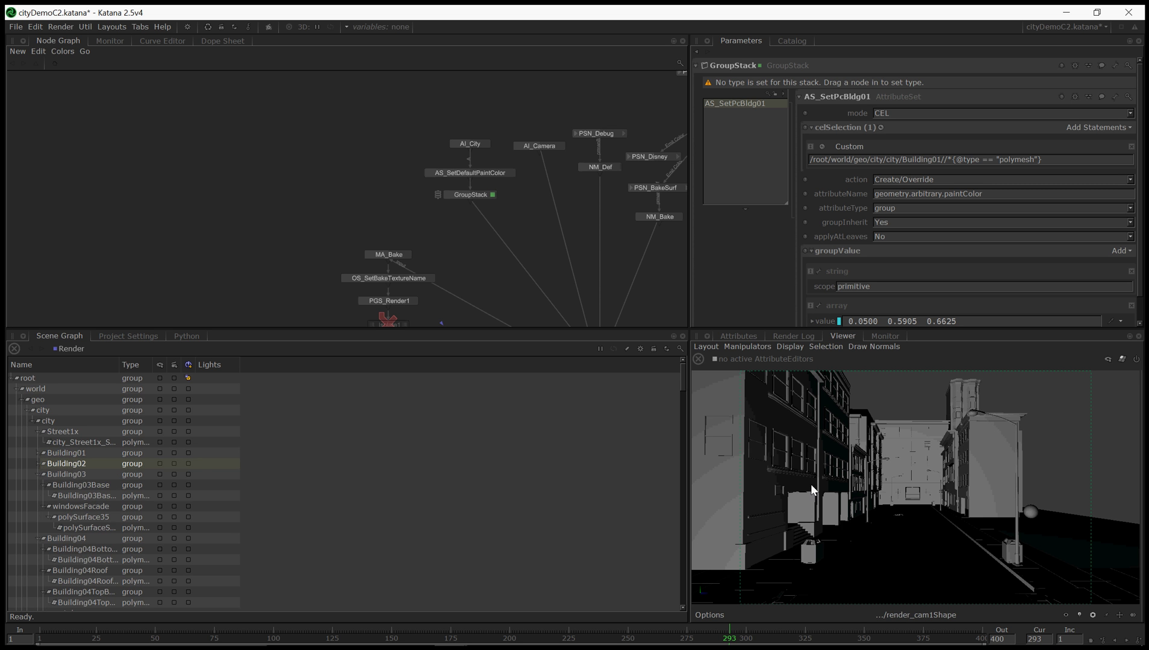
left_click(744, 484)
scroll(122, 531, "down", 2)
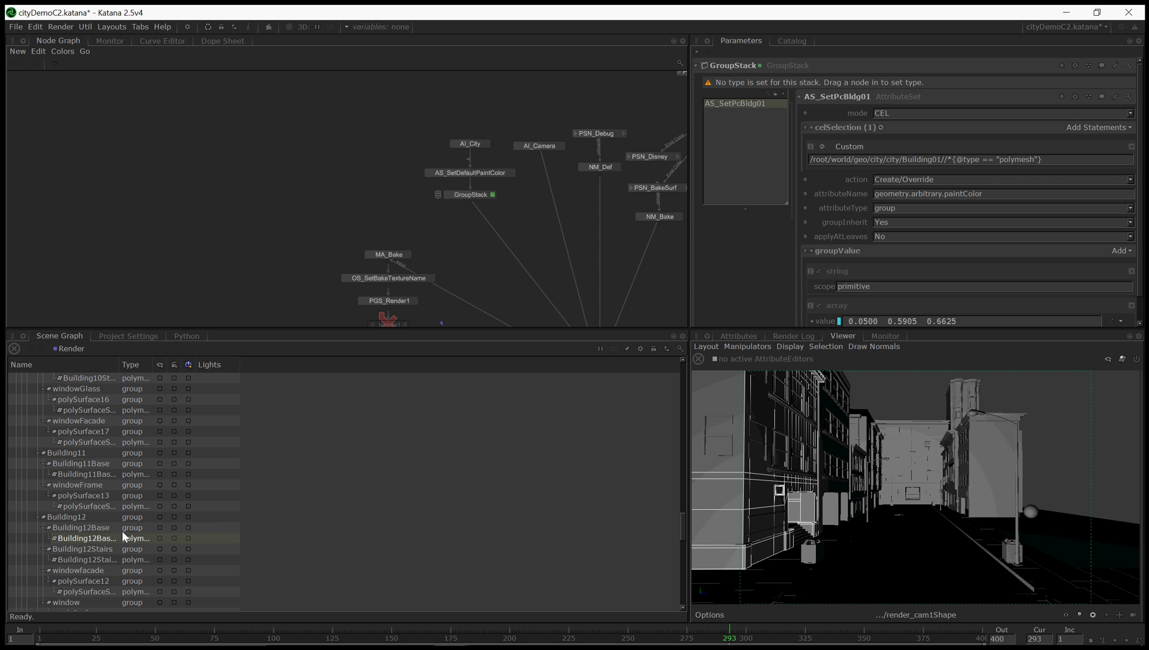
left_click(78, 519)
left_click(747, 105)
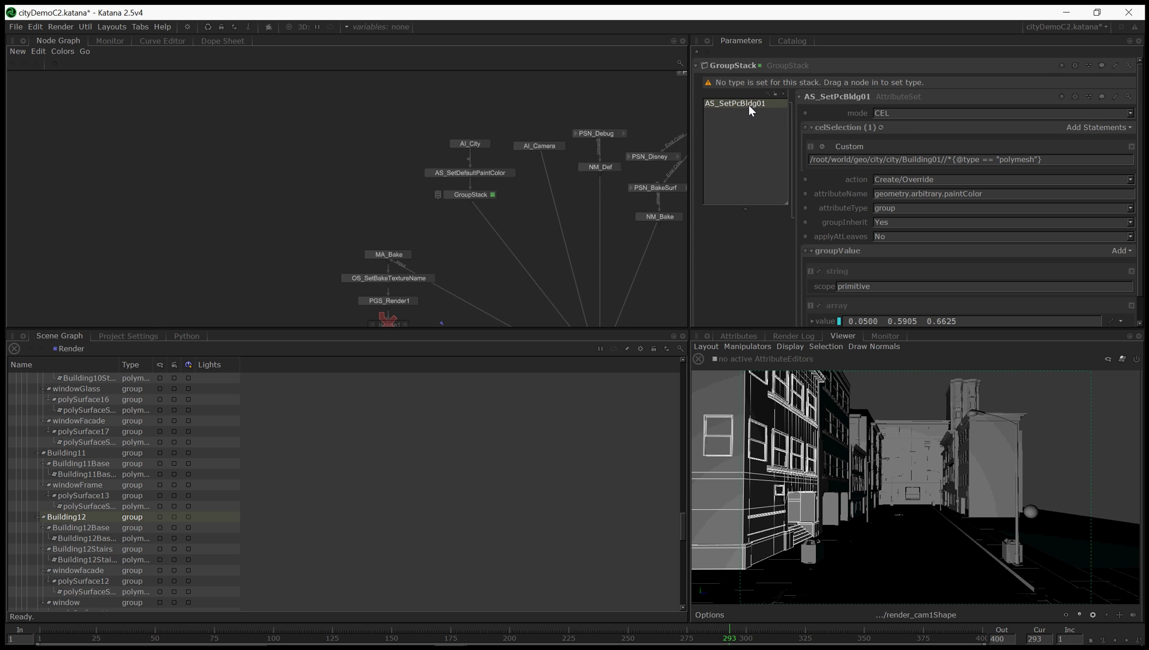
Duplicate AS_SetPcBldg01 in the stack and rename the copy AS_SetPcBldg12
right_click(749, 105)
left_click(779, 179)
right_click(742, 144)
left_click(759, 143)
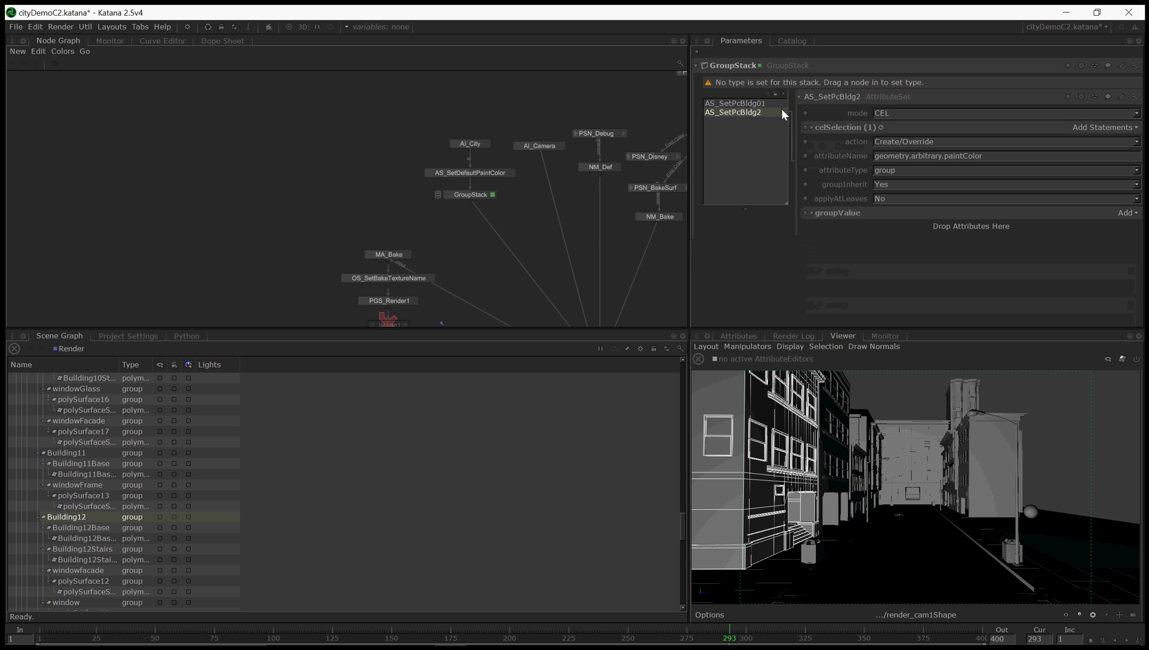
left_click(865, 97)
key("Left")
type("1")
key("Return")
Change the copy's CEL path from Building01 to Building12
left_click(825, 128)
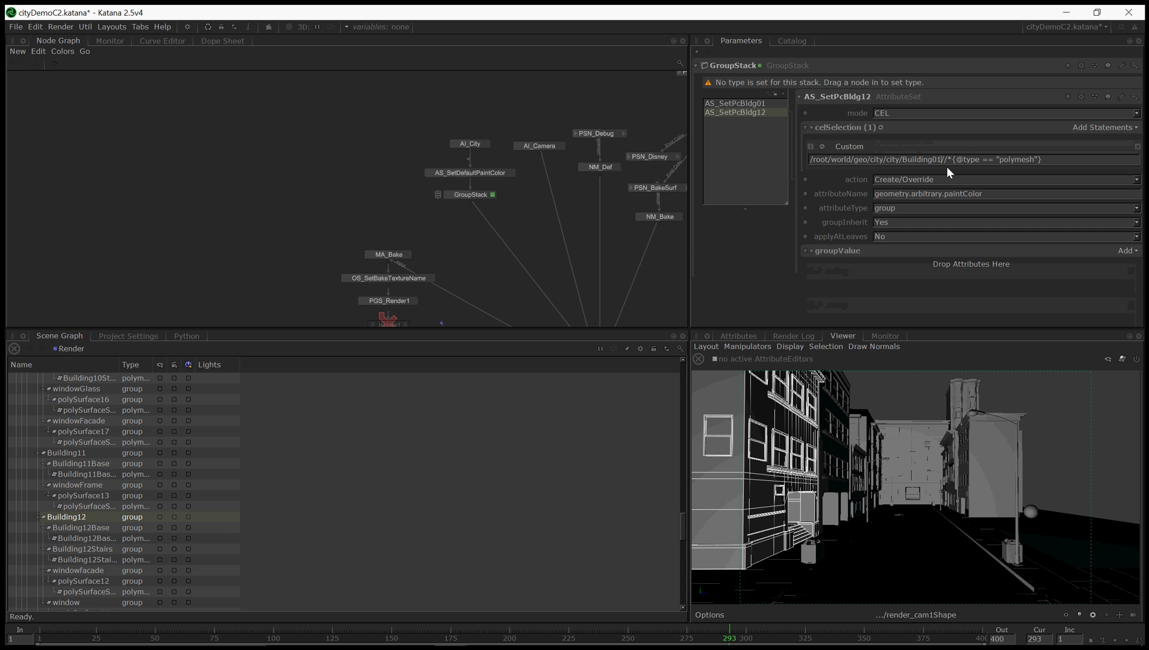
key("BackSpace")
key("BackSpace")
type("12")
Set Building12's paint colour to yellow, 0.5905 0.5229 0.0500
left_click(814, 252)
left_click(839, 320)
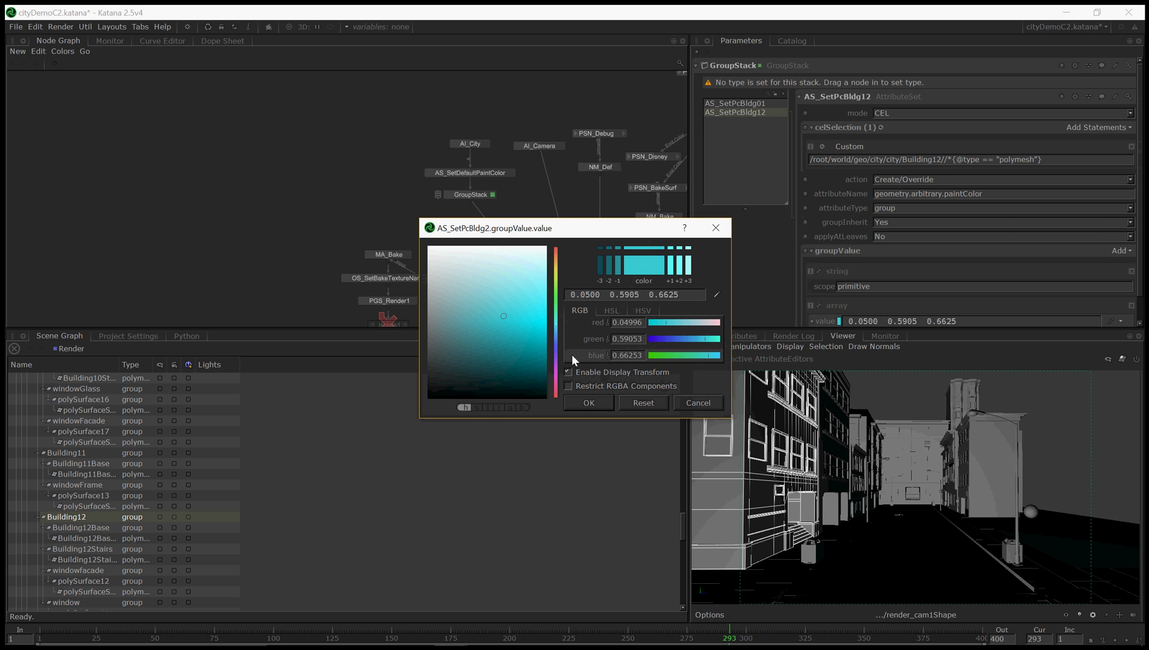
left_click_drag(662, 355, 681, 355)
left_click(602, 402)
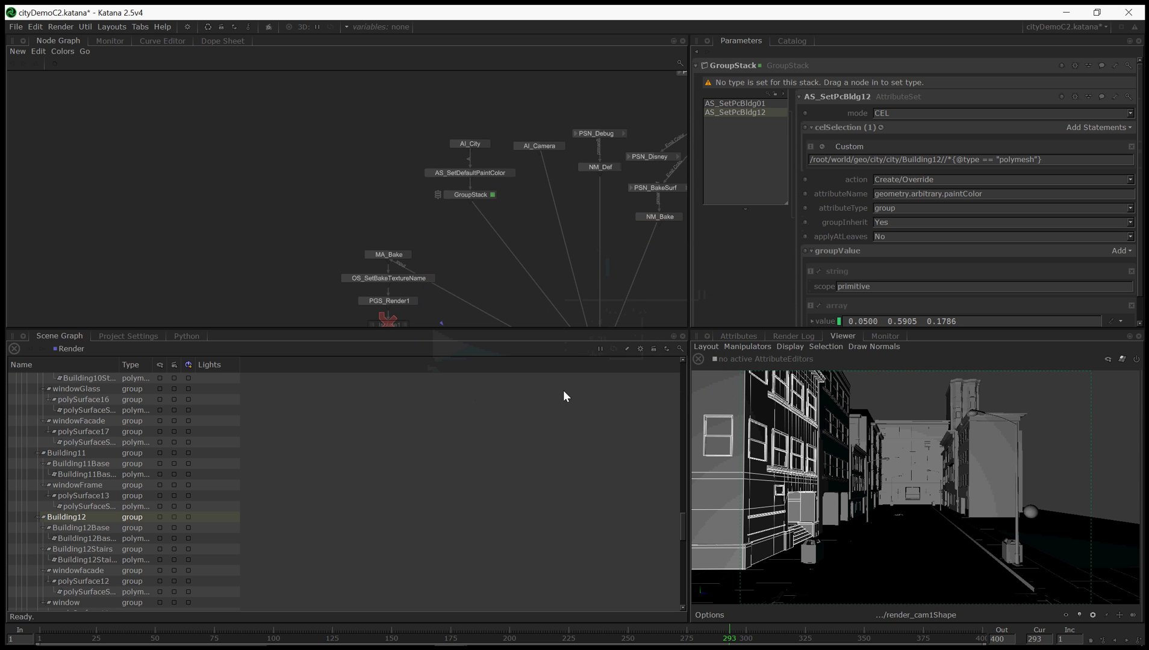
left_click(839, 321)
left_click(554, 274)
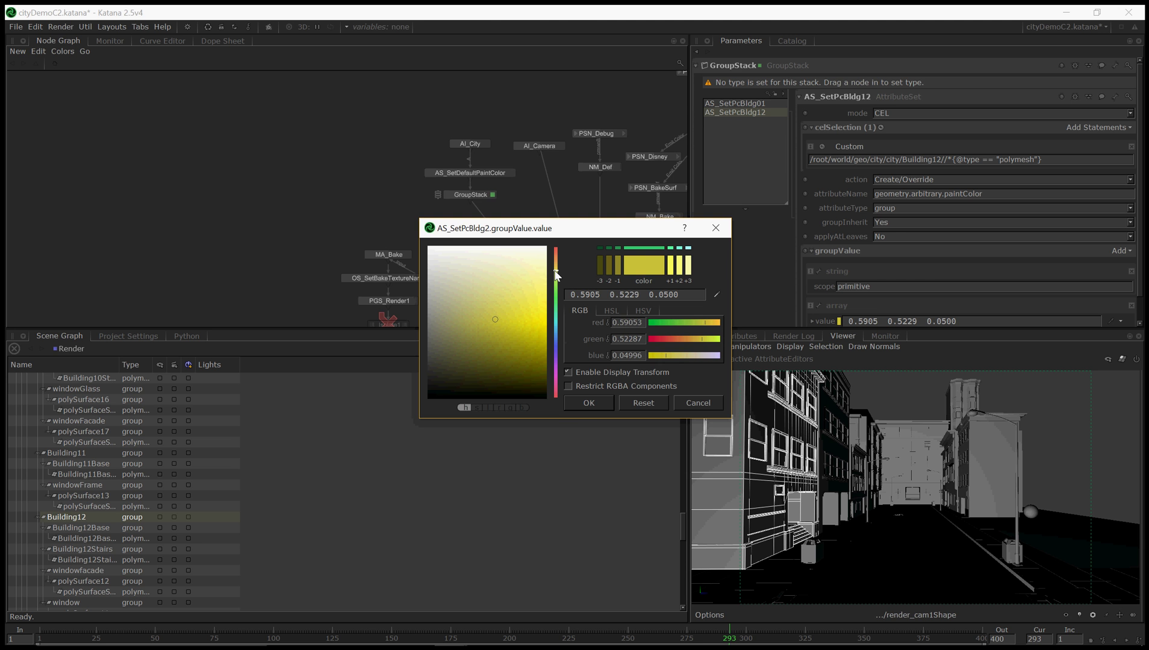
left_click(589, 403)
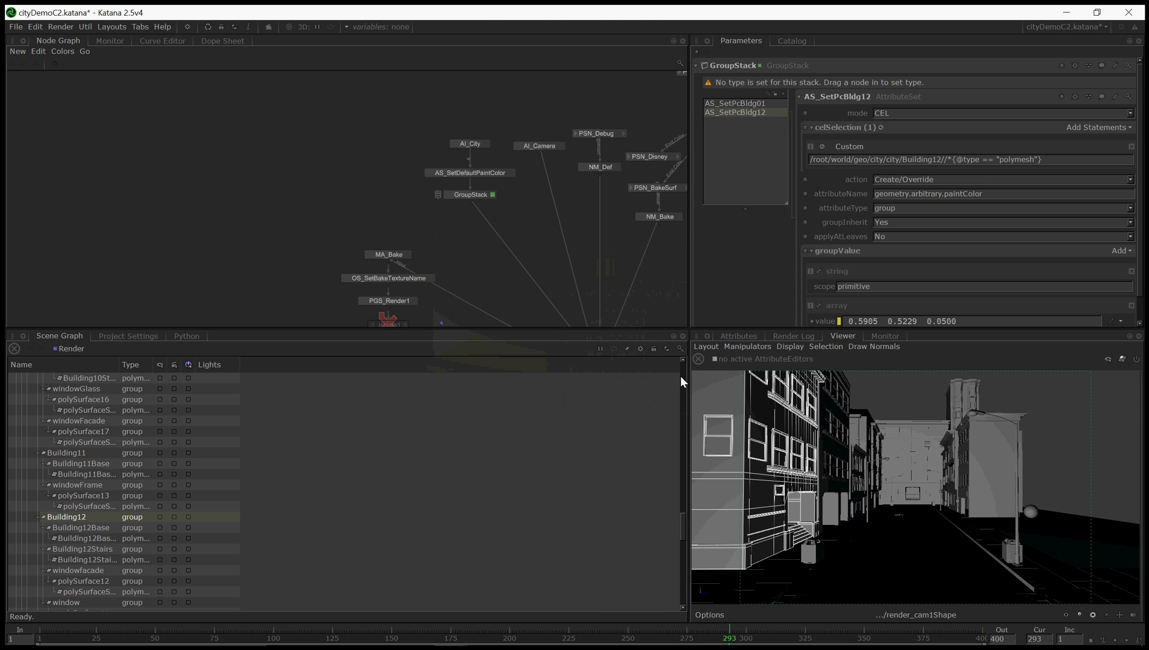
scroll(468, 267, "down", 3)
Frame the Render node and launch a Preview Render from it
middle_click_drag(471, 270, 433, 228)
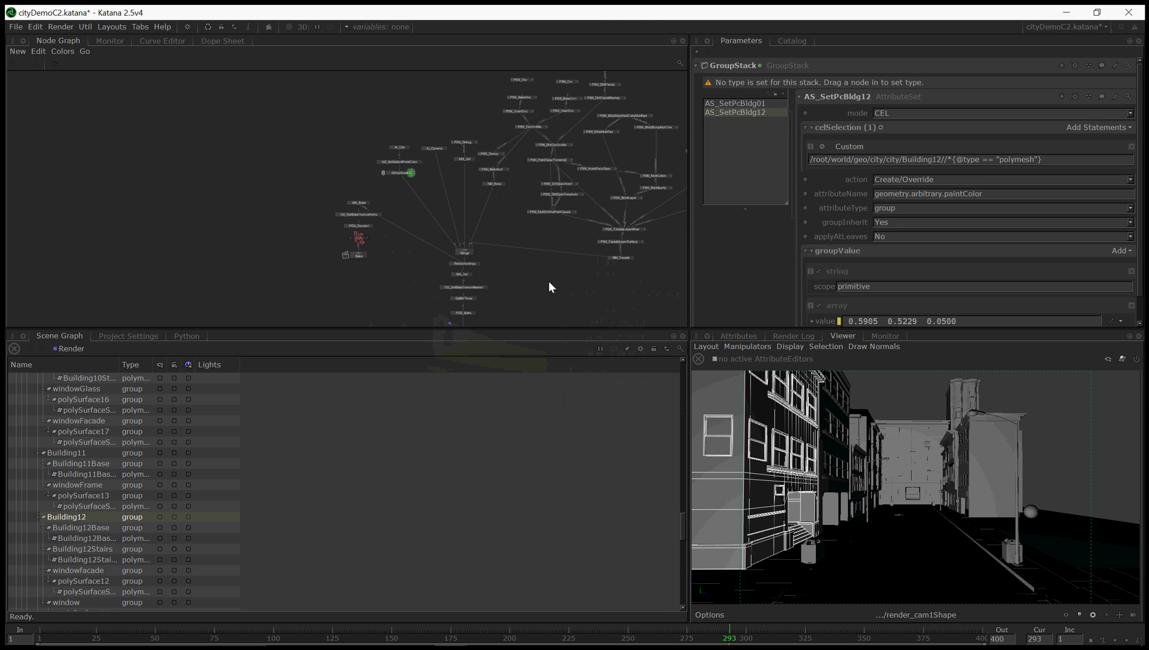
middle_click_drag(595, 302, 584, 306)
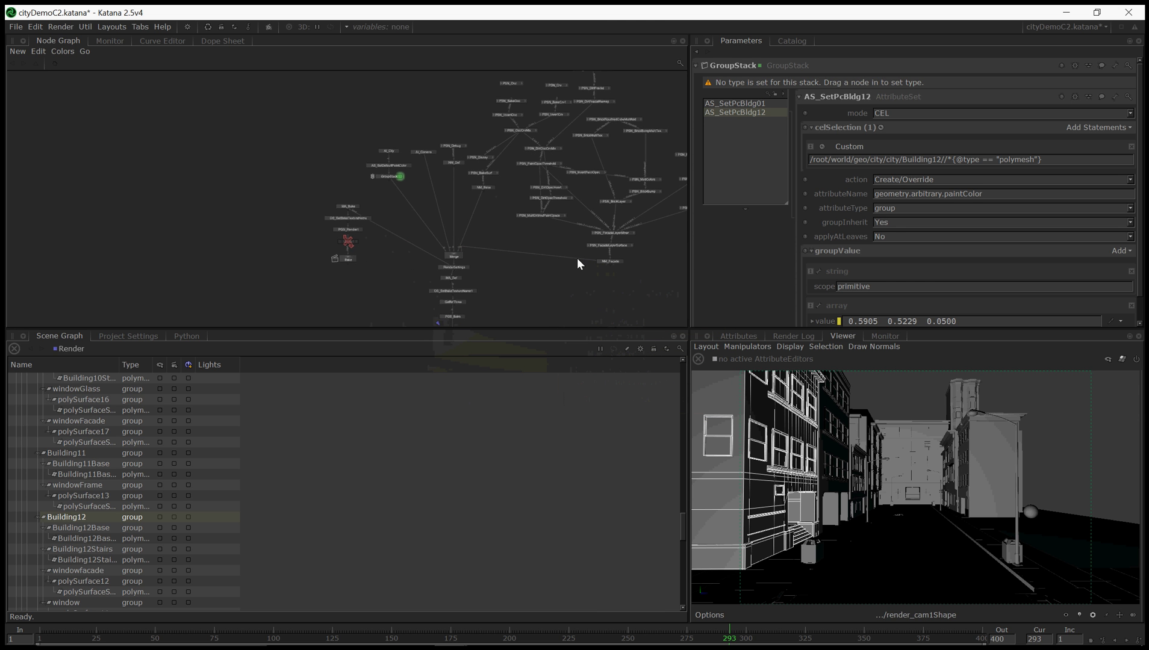
scroll(488, 278, "up", 3)
right_click(389, 283)
left_click(418, 299)
Watch the render in the Catalog and Monitor until frame 293 finishes
left_click(793, 41)
left_click(885, 336)
left_click(725, 96)
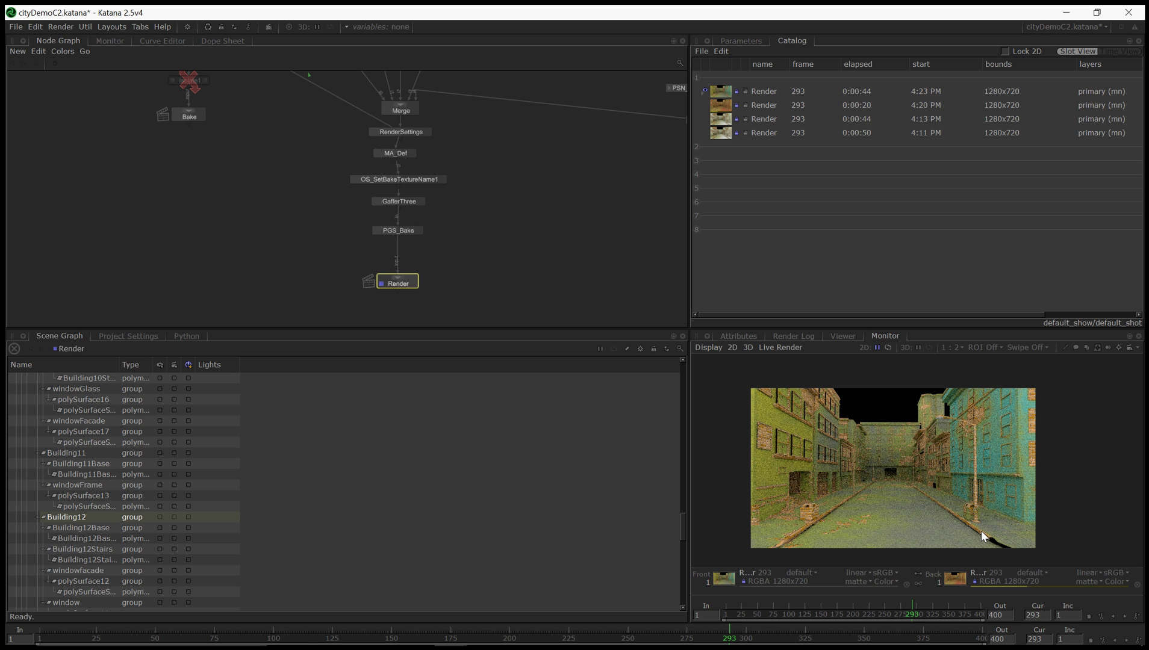
mouse_move(405, 647)
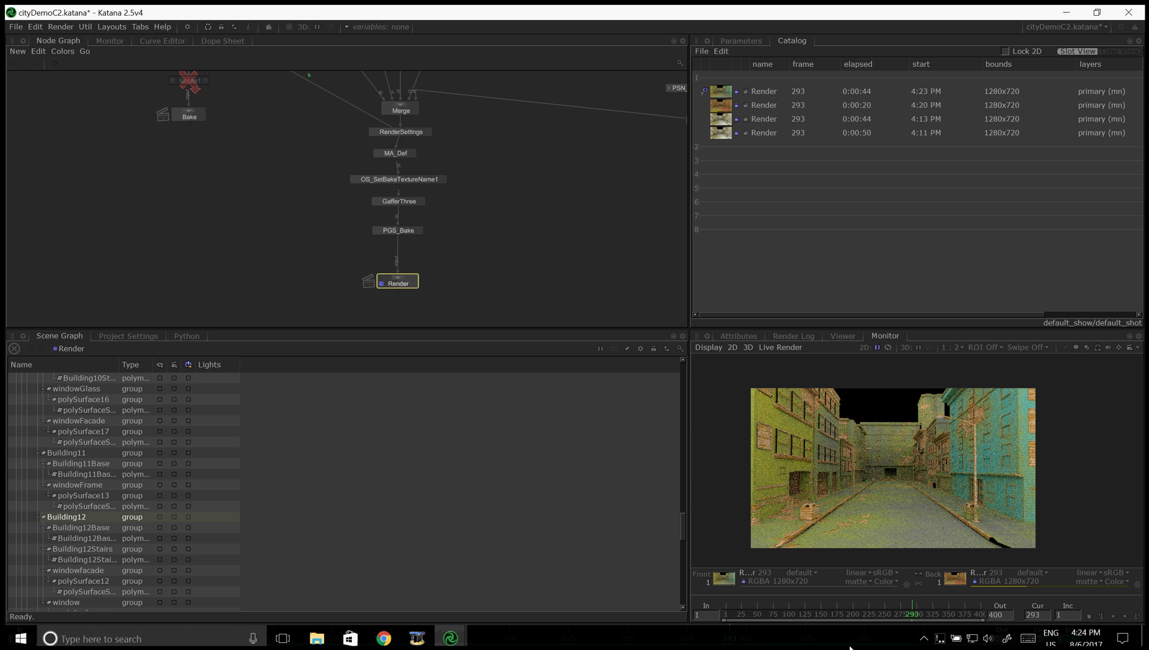
Switch to Chrome, replay the lesson video full screen, then bring up HyperCam
left_click(385, 643)
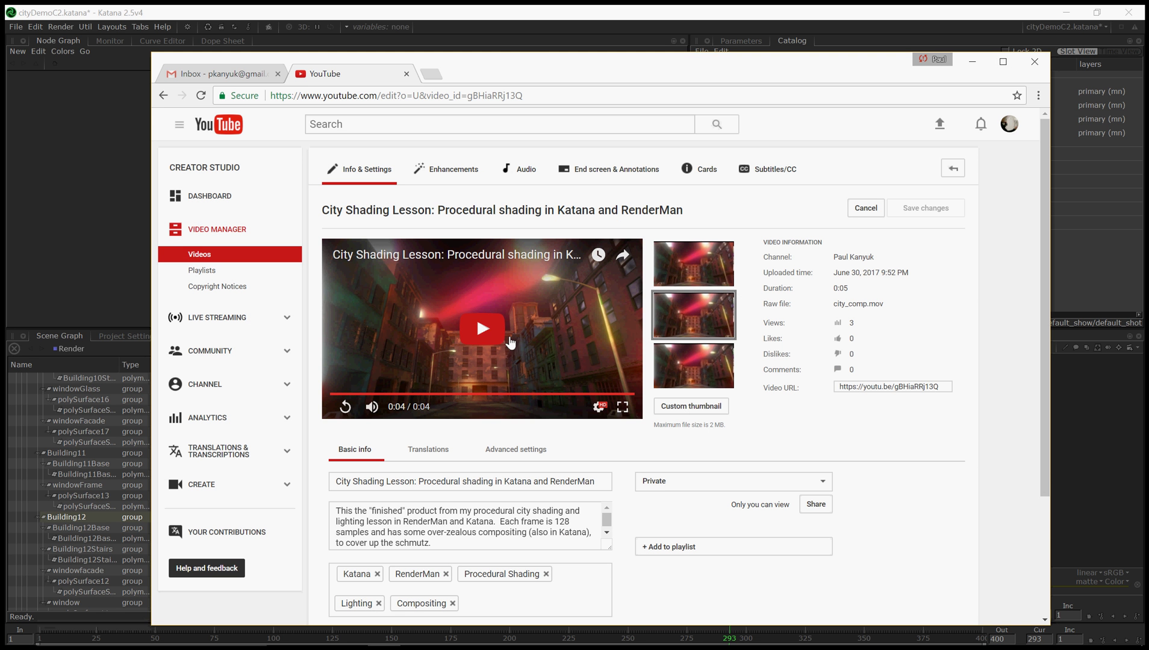
left_click(482, 330)
left_click(634, 401)
mouse_move(499, 640)
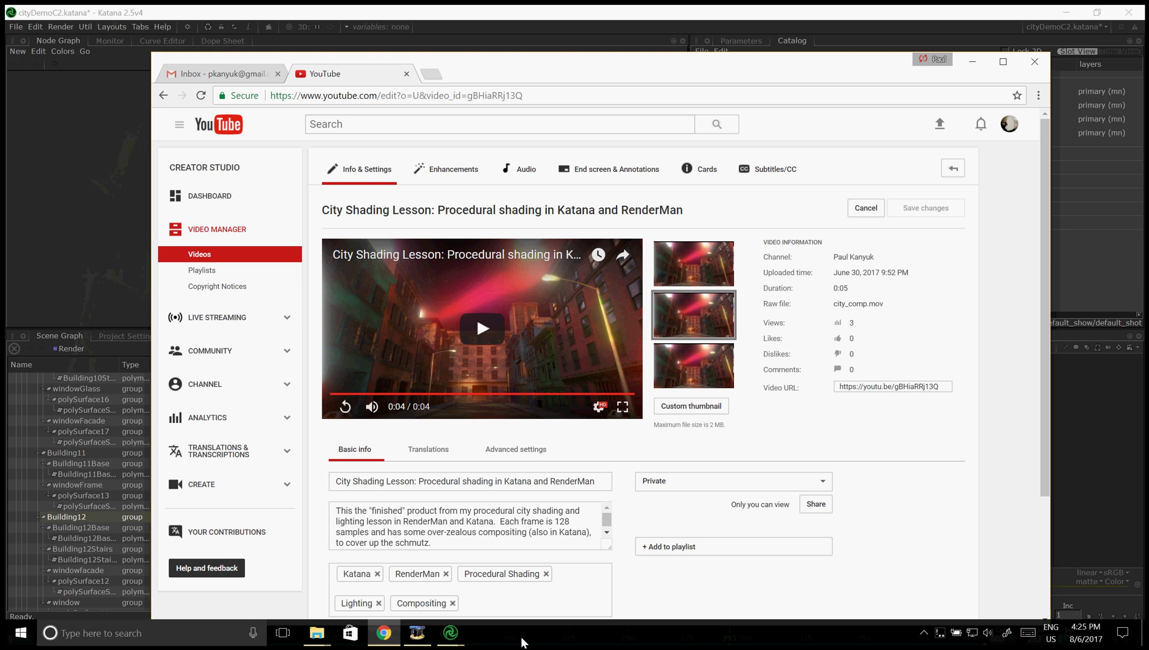
left_click(417, 633)
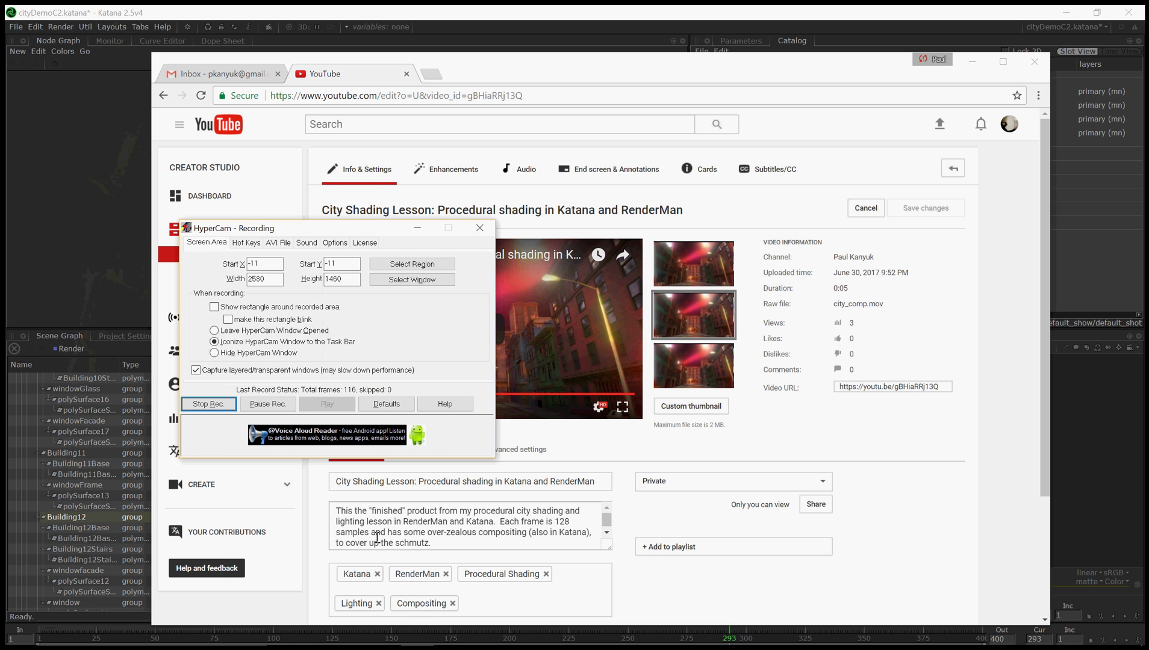